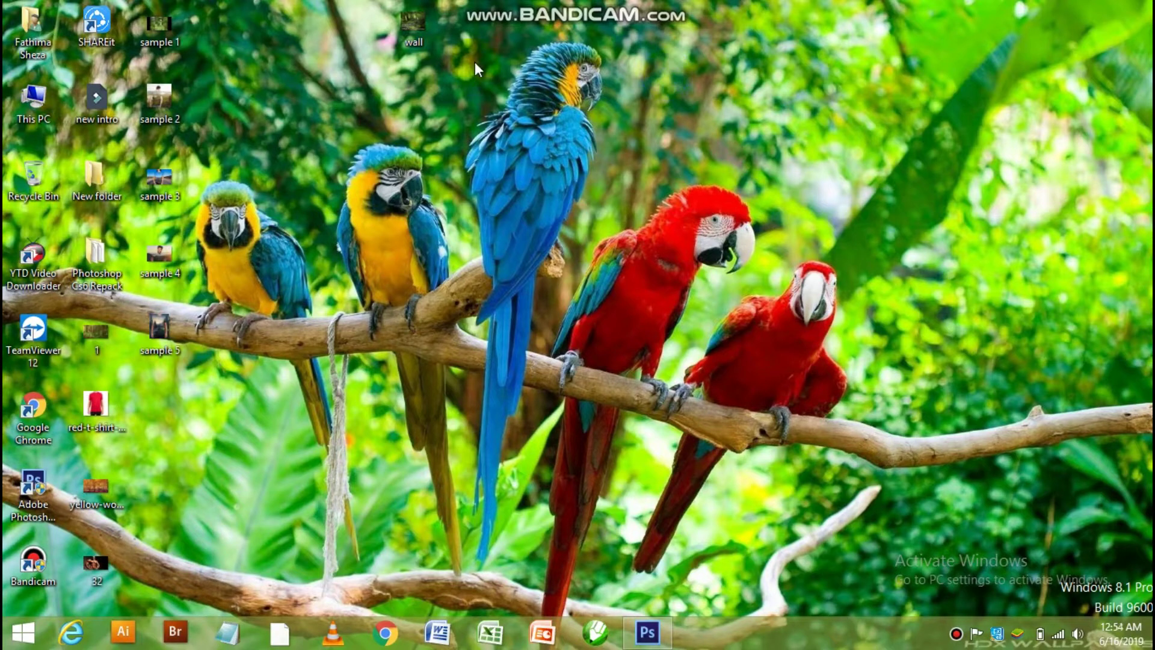
# Preview the finished Invisible Effect image, then return to Photoshop.
pyautogui.doubleClick(402, 23)
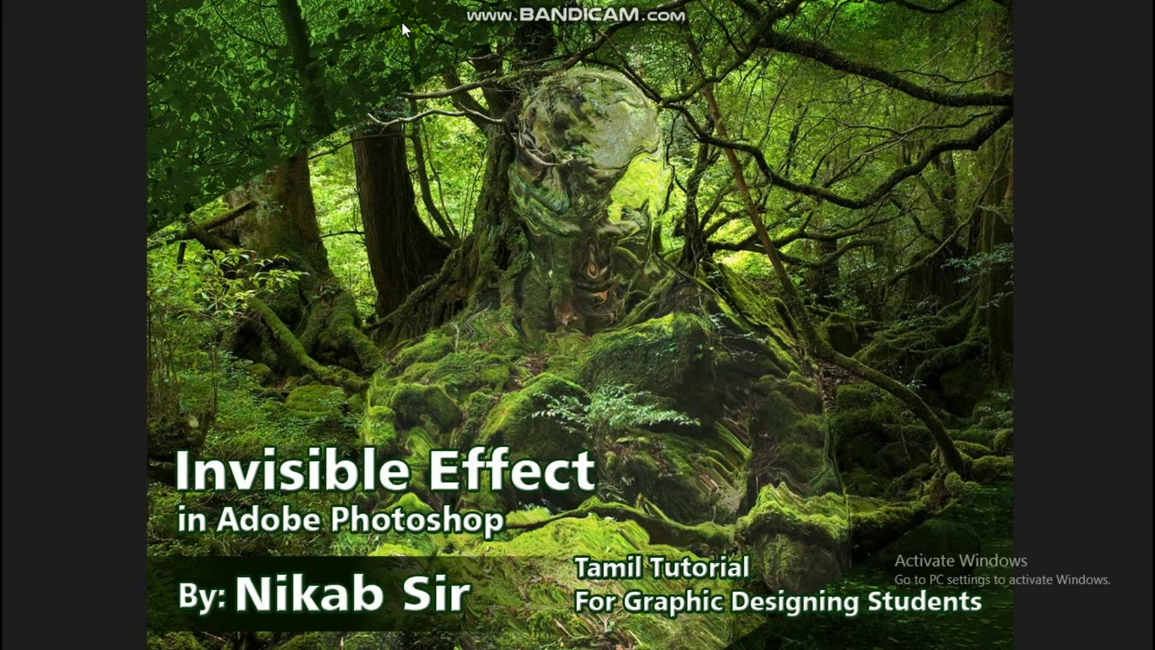
pyautogui.hotkey('alt', 'F4')
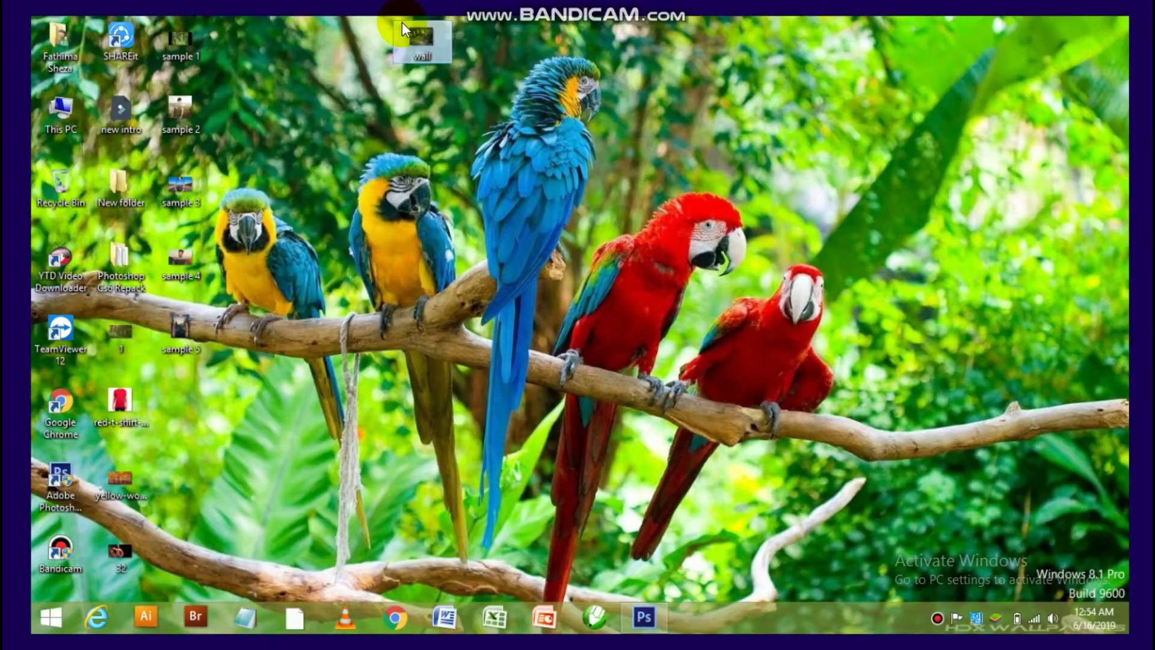
pyautogui.click(647, 632)
# Open the forest image, dismissing the aspect-ratio notice, then open 32.jpg.
pyautogui.doubleClick(452, 351)
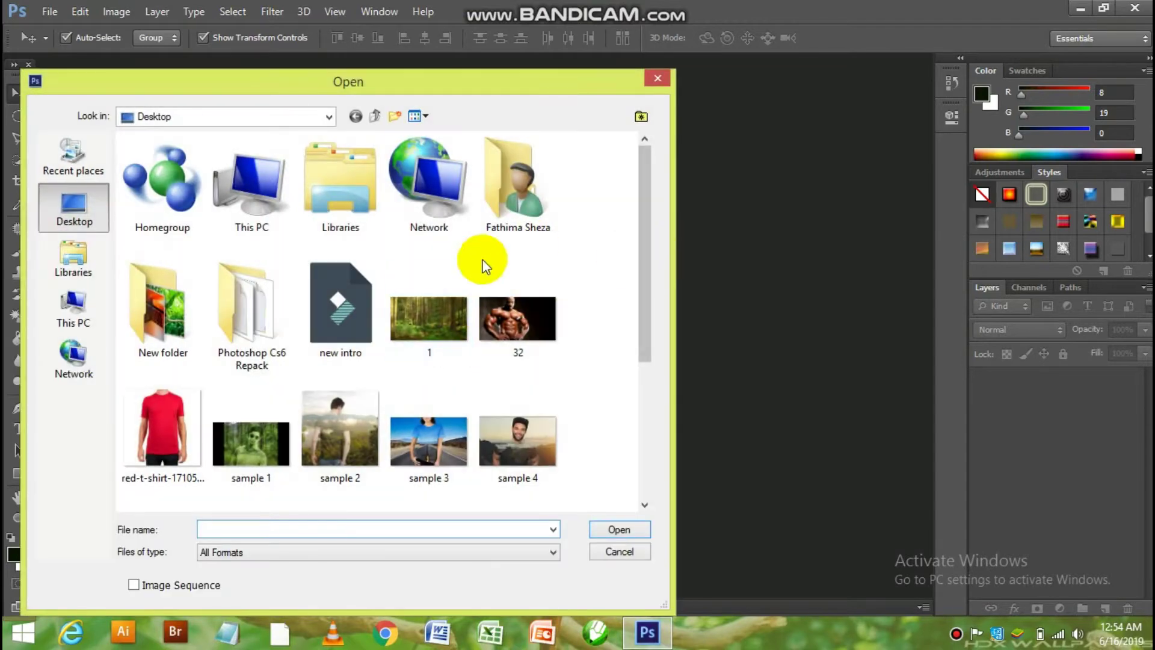
pyautogui.doubleClick(439, 299)
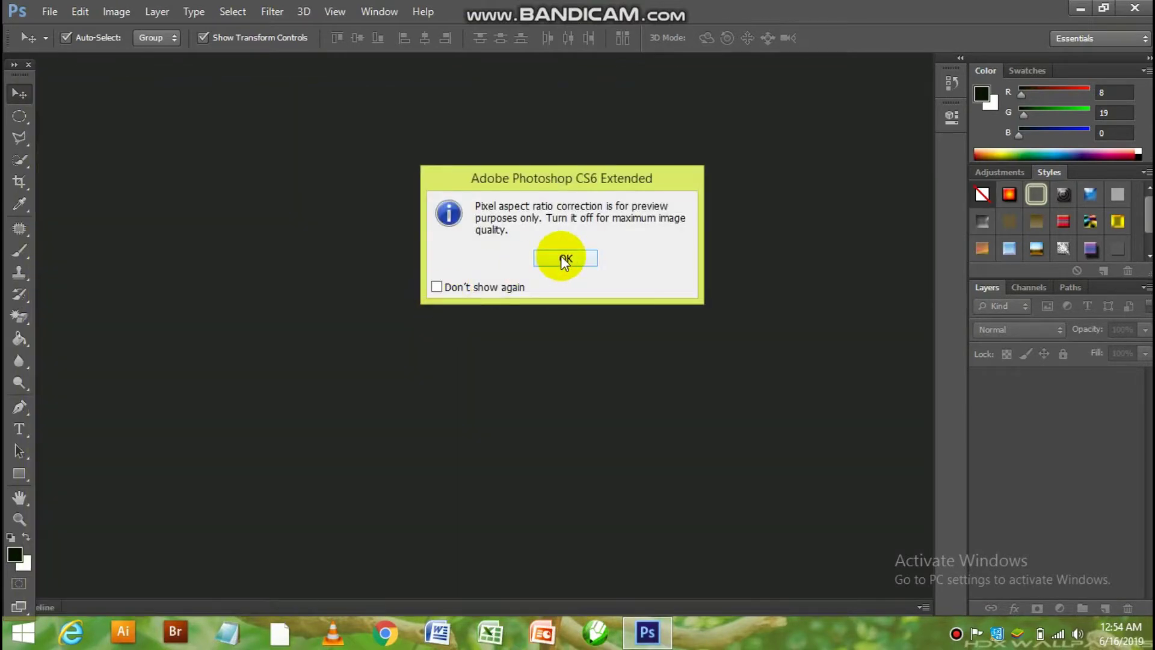
pyautogui.click(561, 258)
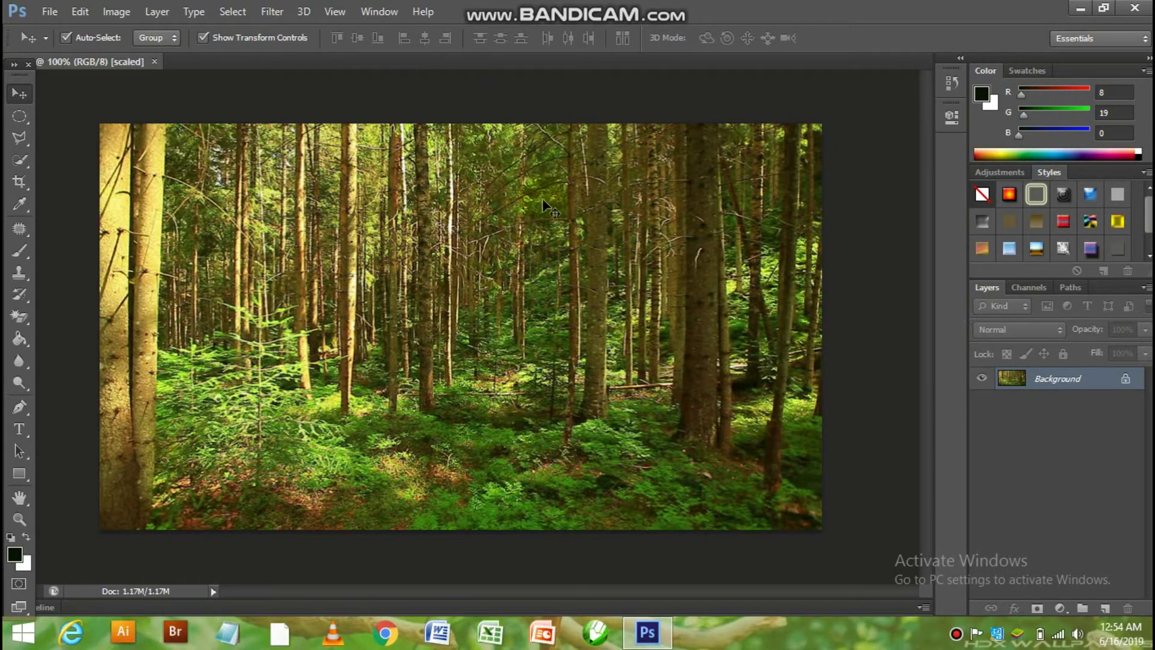
pyautogui.click(60, 18)
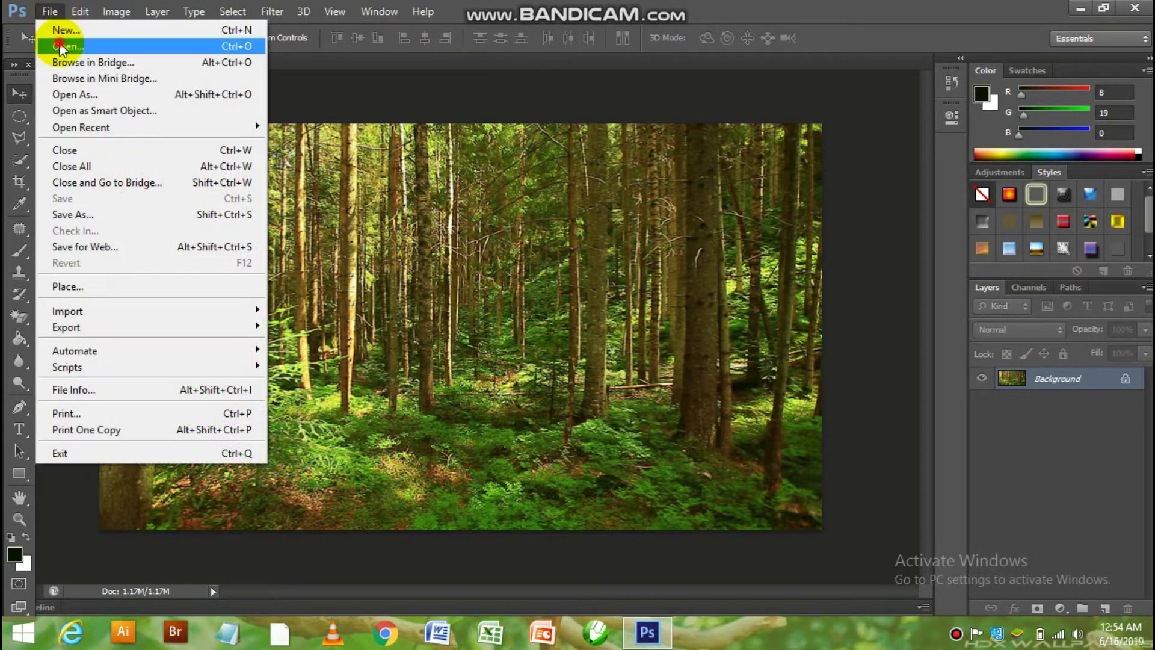
pyautogui.click(57, 44)
pyautogui.doubleClick(487, 331)
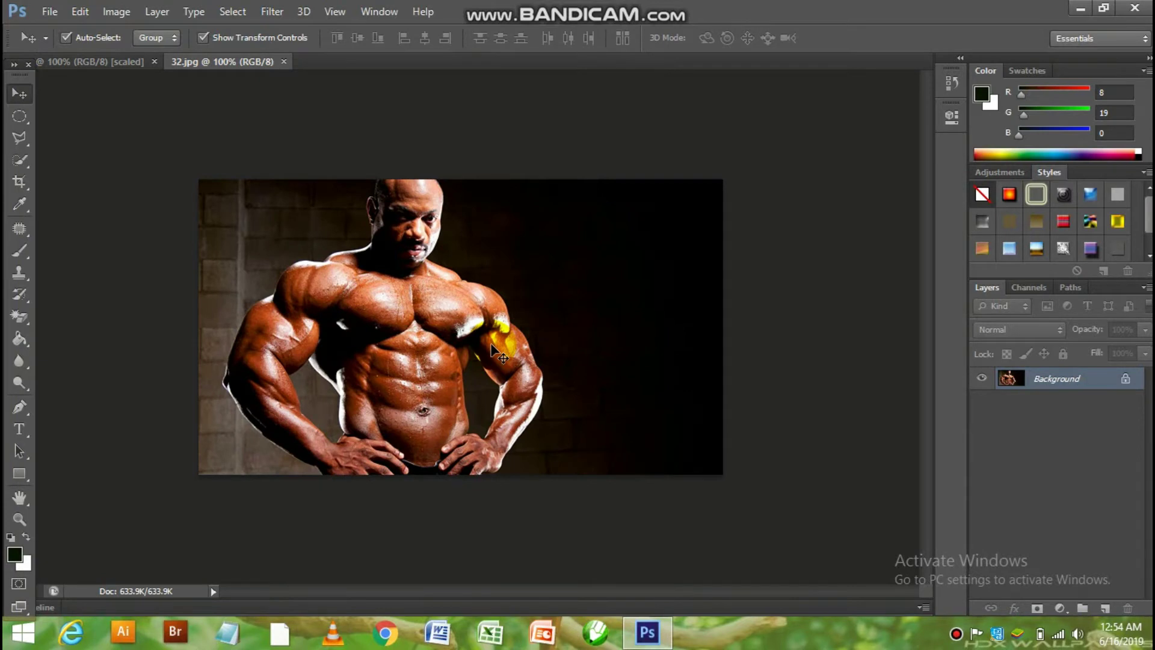
# Quick-select the bodybuilder's head, arm, torso and hands, then subtract the armpit and waist gaps.
pyautogui.click(27, 158)
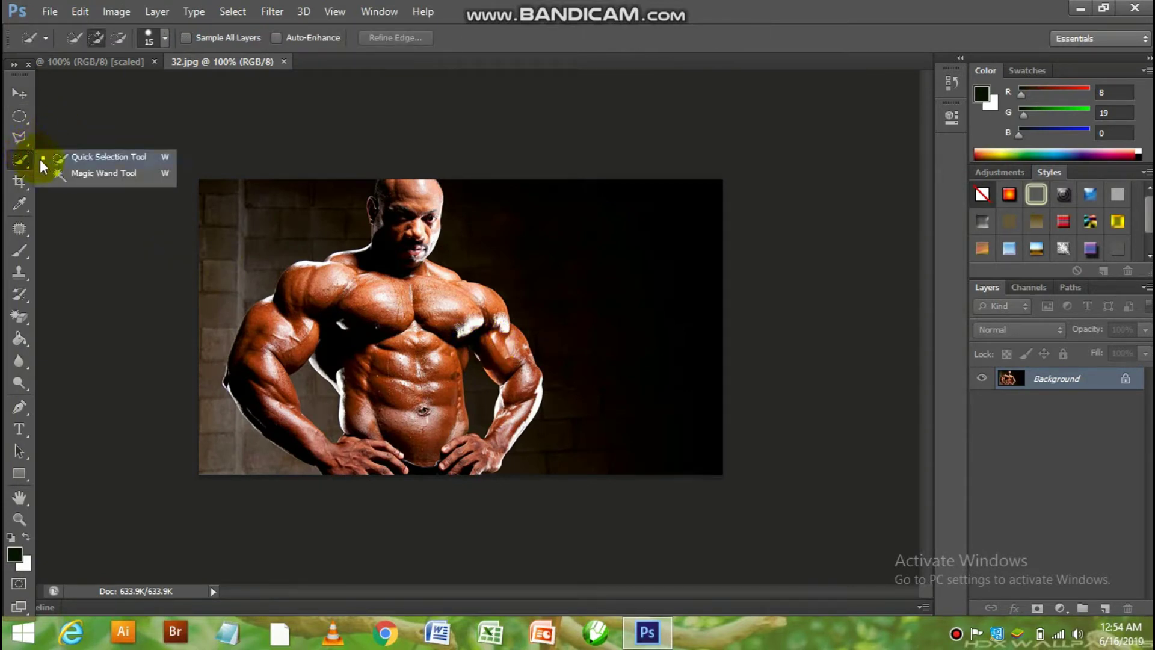
pyautogui.click(69, 158)
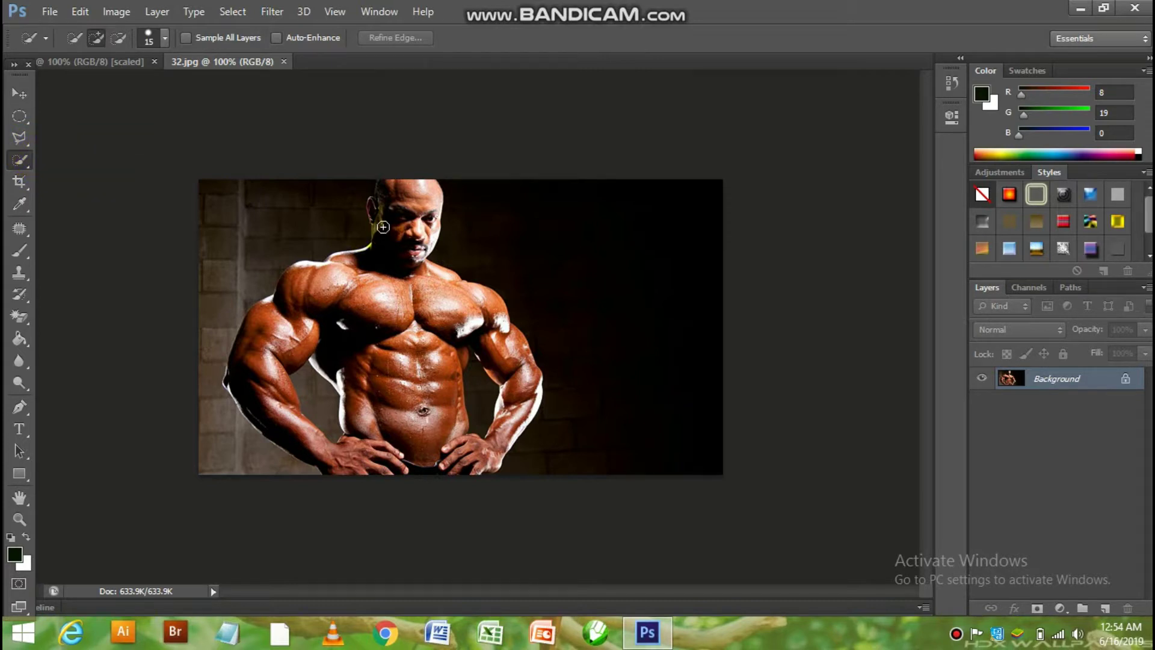
pyautogui.moveTo(385, 206)
pyautogui.mouseDown()
pyautogui.moveTo(405, 252)
pyautogui.moveTo(323, 271)
pyautogui.moveTo(258, 361)
pyautogui.moveTo(271, 399)
pyautogui.moveTo(356, 452)
pyautogui.mouseUp()
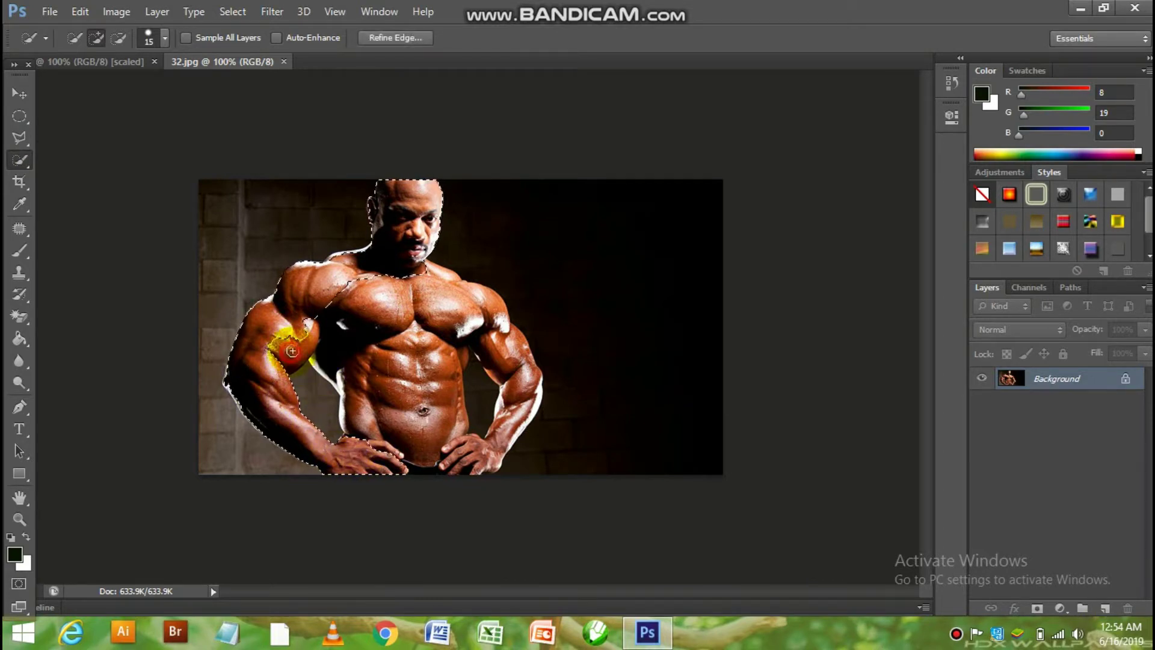
pyautogui.moveTo(279, 335)
pyautogui.mouseDown()
pyautogui.moveTo(361, 335)
pyautogui.moveTo(407, 457)
pyautogui.moveTo(426, 469)
pyautogui.moveTo(438, 462)
pyautogui.moveTo(420, 343)
pyautogui.moveTo(439, 315)
pyautogui.moveTo(478, 323)
pyautogui.moveTo(516, 386)
pyautogui.moveTo(471, 480)
pyautogui.mouseUp()
pyautogui.moveTo(551, 373)
pyautogui.mouseDown()
pyautogui.moveTo(528, 387)
pyautogui.moveTo(540, 385)
pyautogui.moveTo(526, 418)
pyautogui.mouseUp()
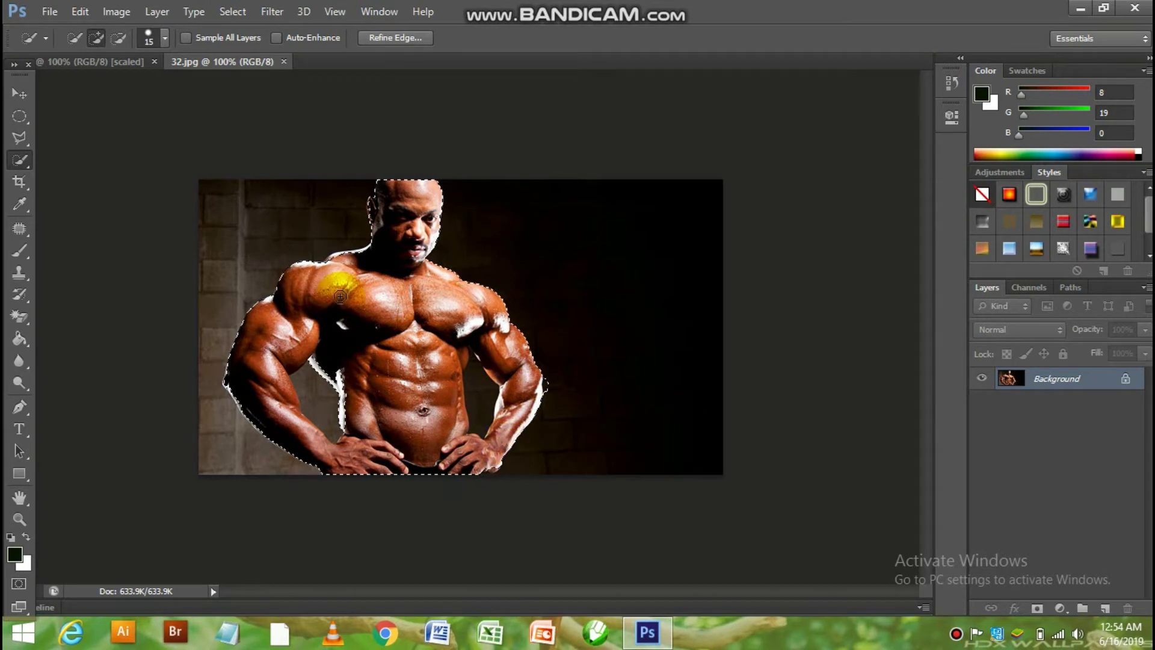
pyautogui.click(119, 37)
pyautogui.moveTo(310, 360); pyautogui.dragTo(324, 404)
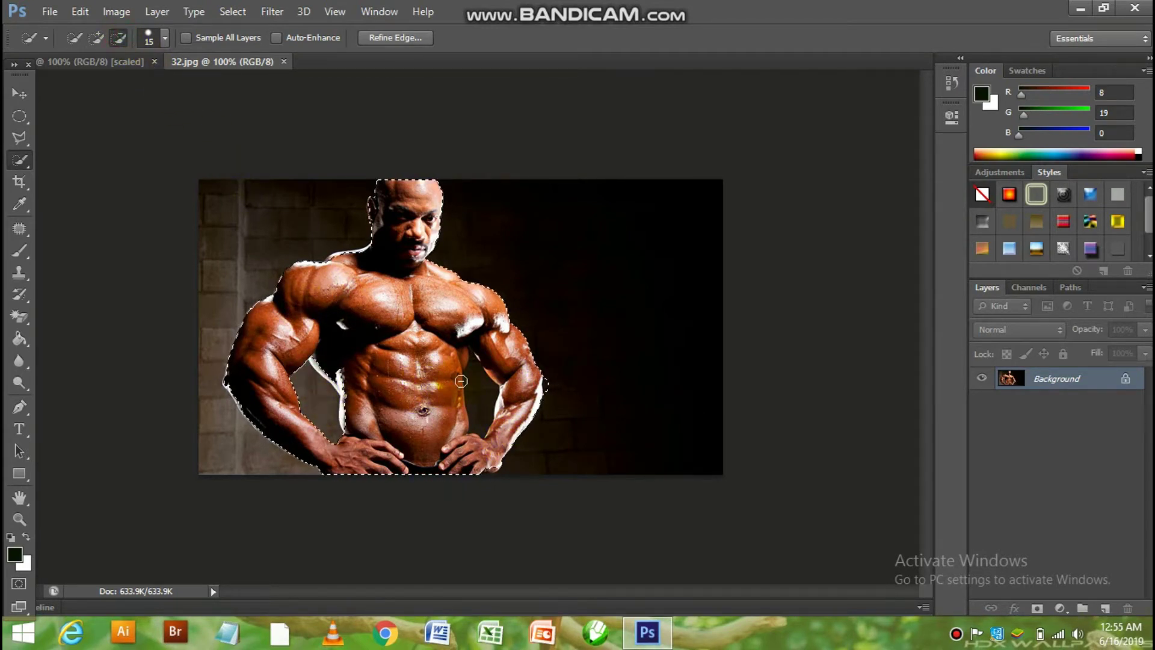
pyautogui.moveTo(467, 381); pyautogui.dragTo(462, 424)
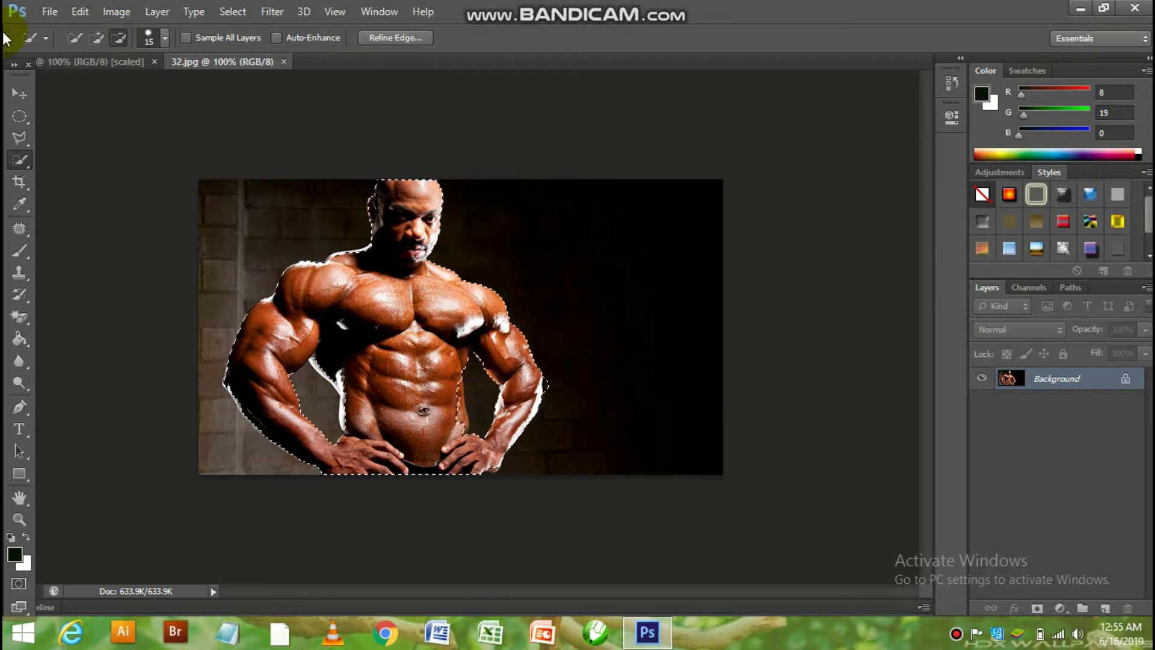
pyautogui.click(13, 93)
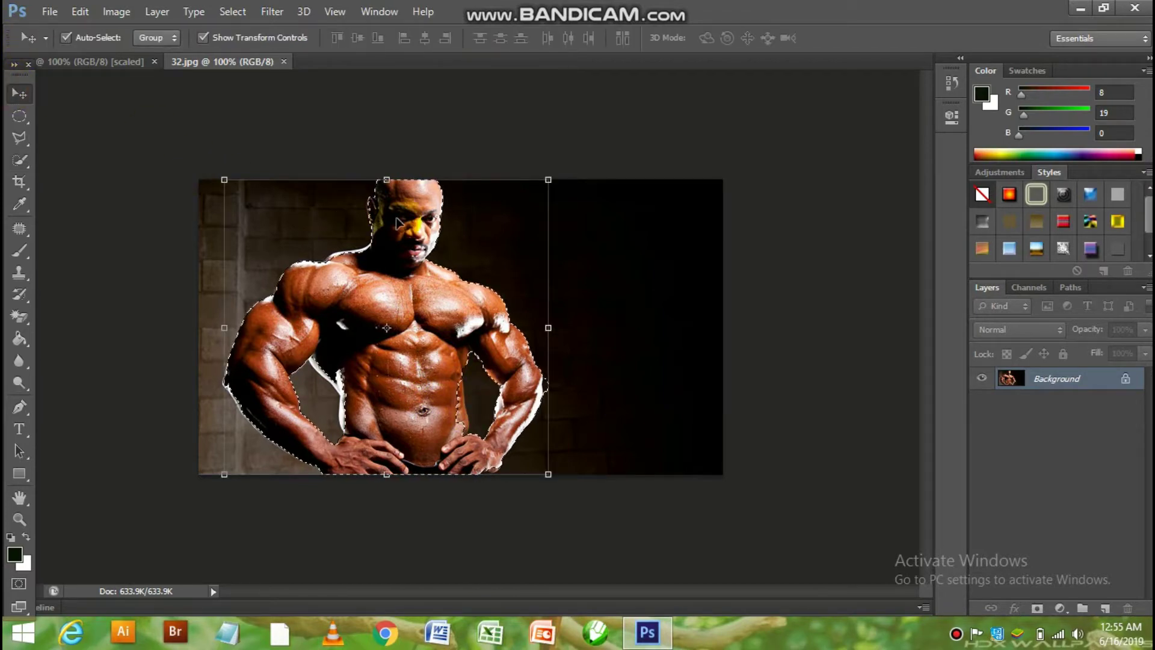
# Drag the cut-out onto the forest photo, scale him to full height, and desaturate him.
pyautogui.moveTo(400, 210)
pyautogui.mouseDown()
pyautogui.moveTo(110, 57)
pyautogui.moveTo(532, 277)
pyautogui.moveTo(419, 279)
pyautogui.mouseUp()
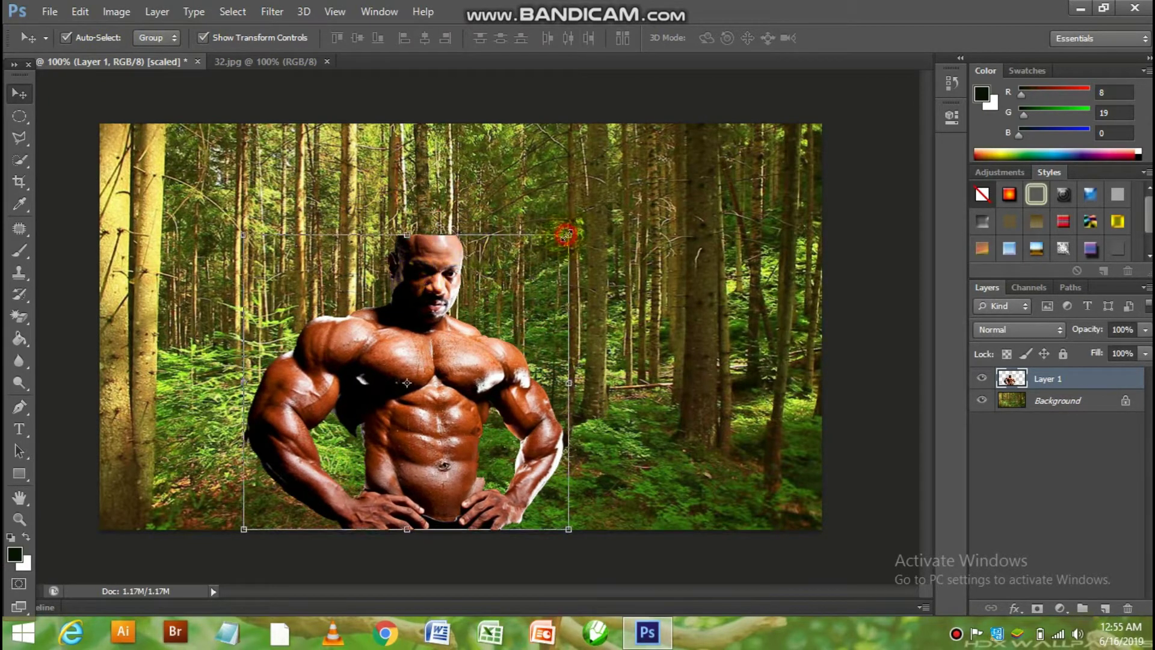
pyautogui.moveTo(567, 235)
pyautogui.mouseDown()
pyautogui.moveTo(692, 134)
pyautogui.moveTo(691, 120)
pyautogui.moveTo(666, 125)
pyautogui.mouseUp()
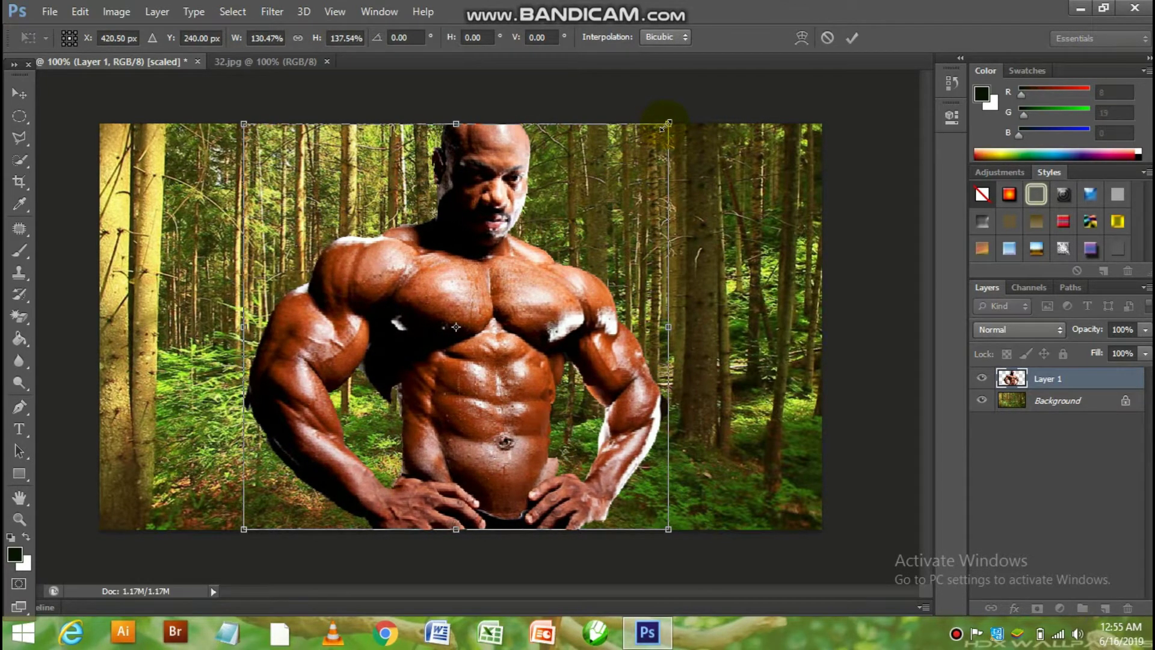
pyautogui.press('Return')
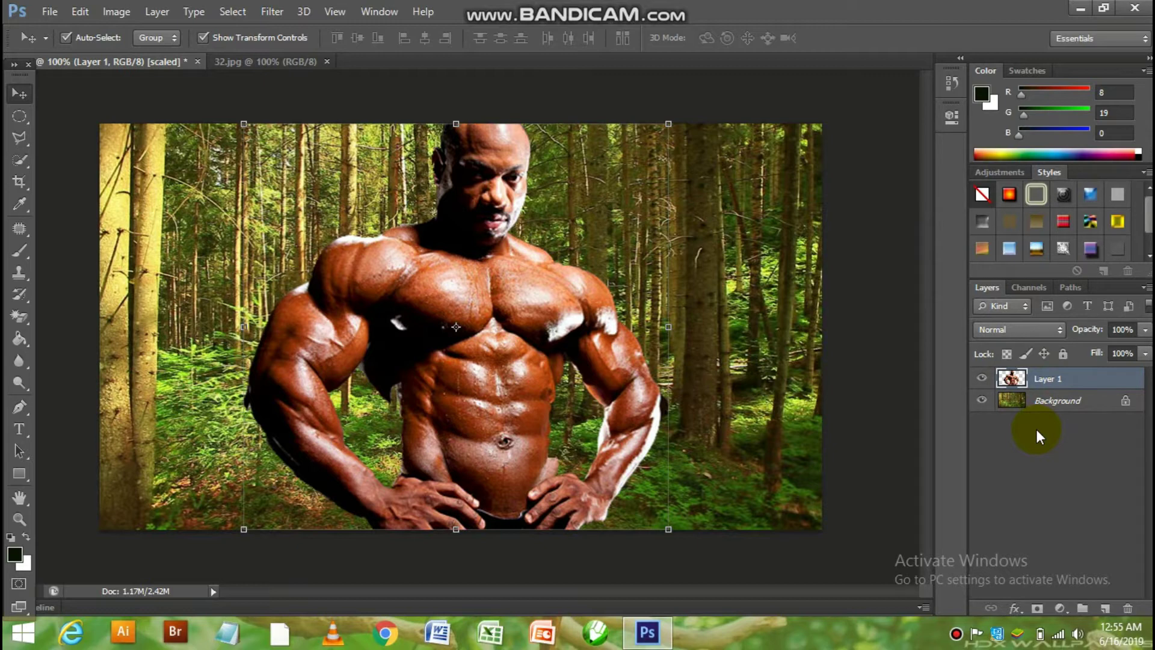
pyautogui.hotkey('ctrl', 'shift', 'u')
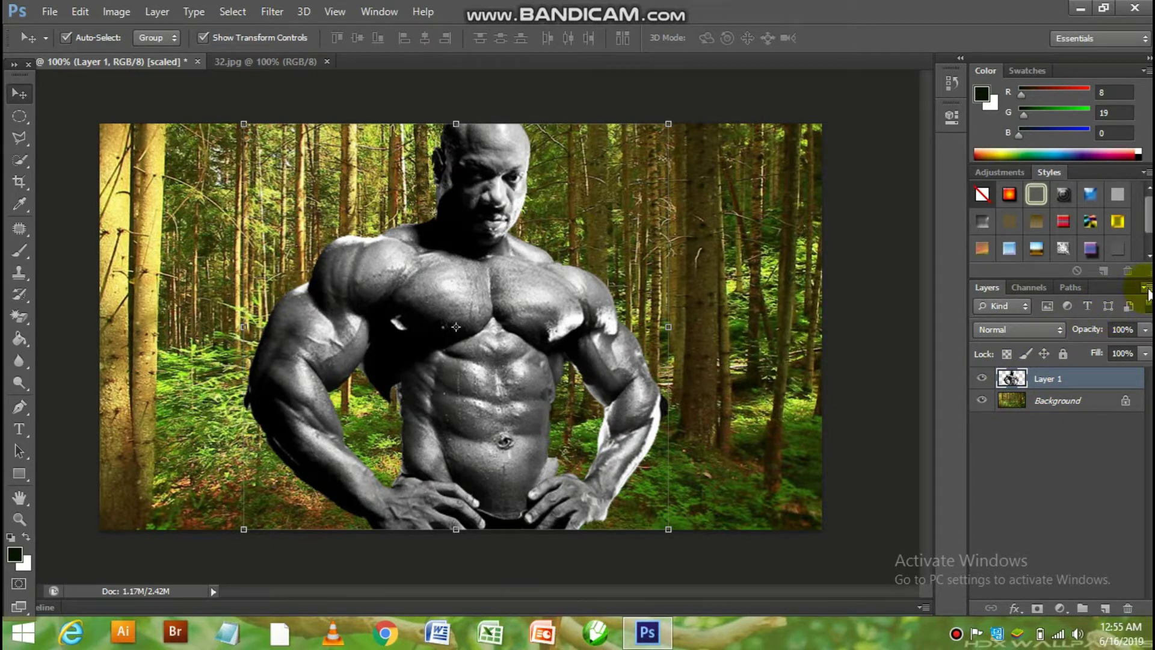
# Duplicate Layer 1 into a new document named 'displasment'.
pyautogui.click(1145, 288)
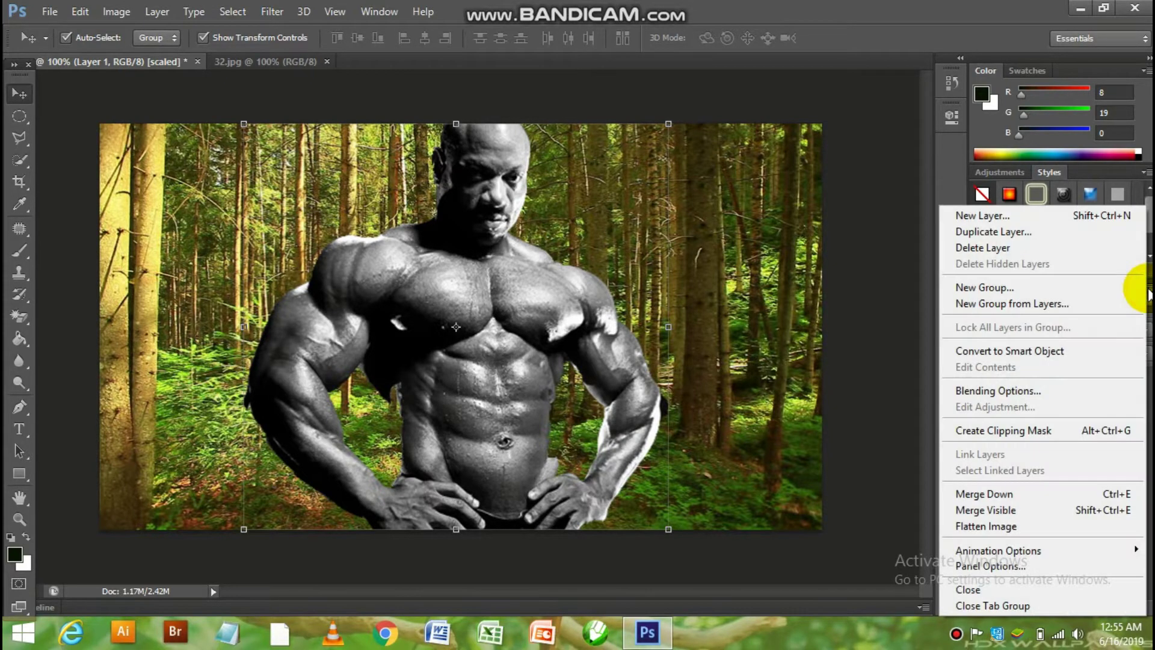
pyautogui.click(1049, 235)
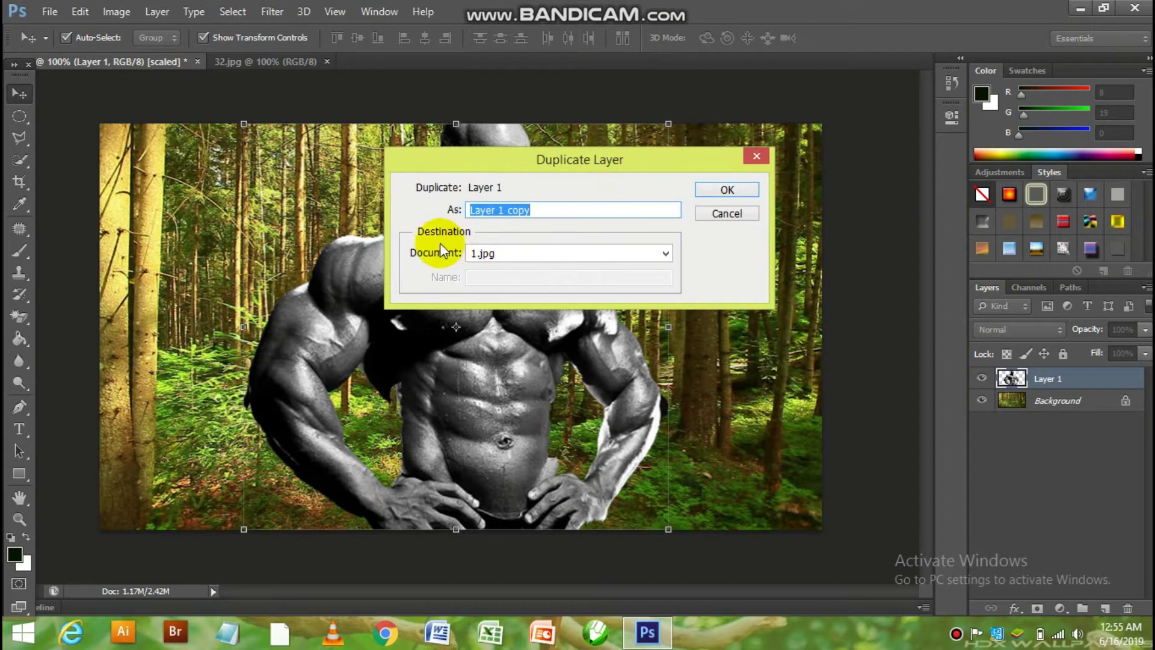
pyautogui.click(484, 256)
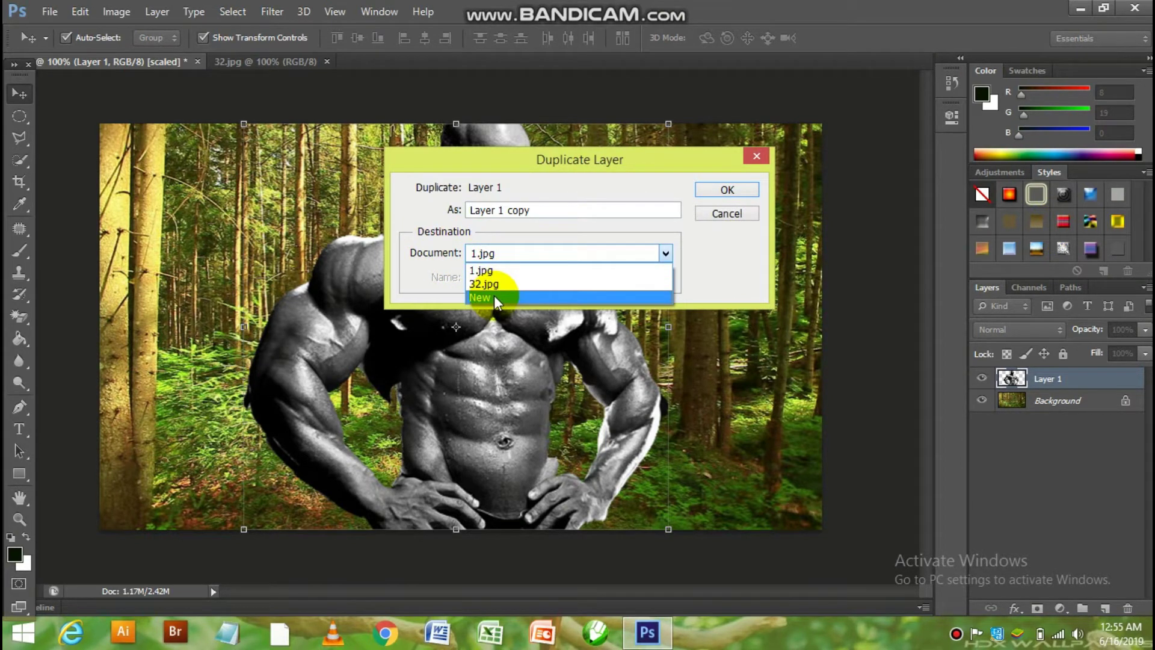
pyautogui.click(494, 297)
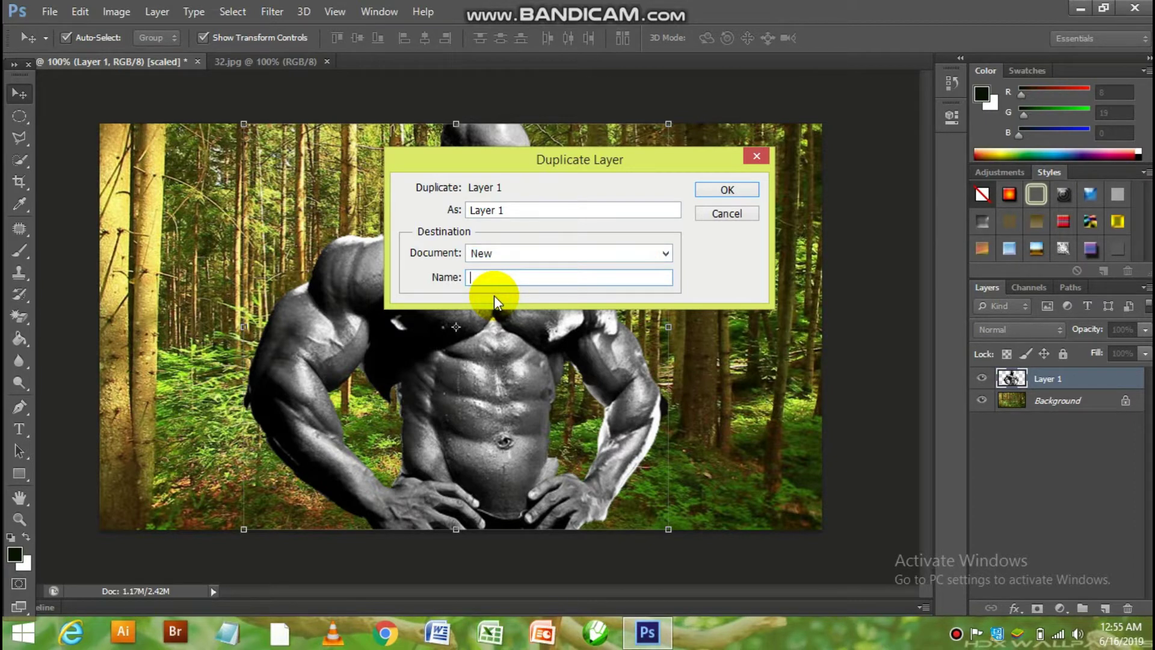
pyautogui.write('displasment')
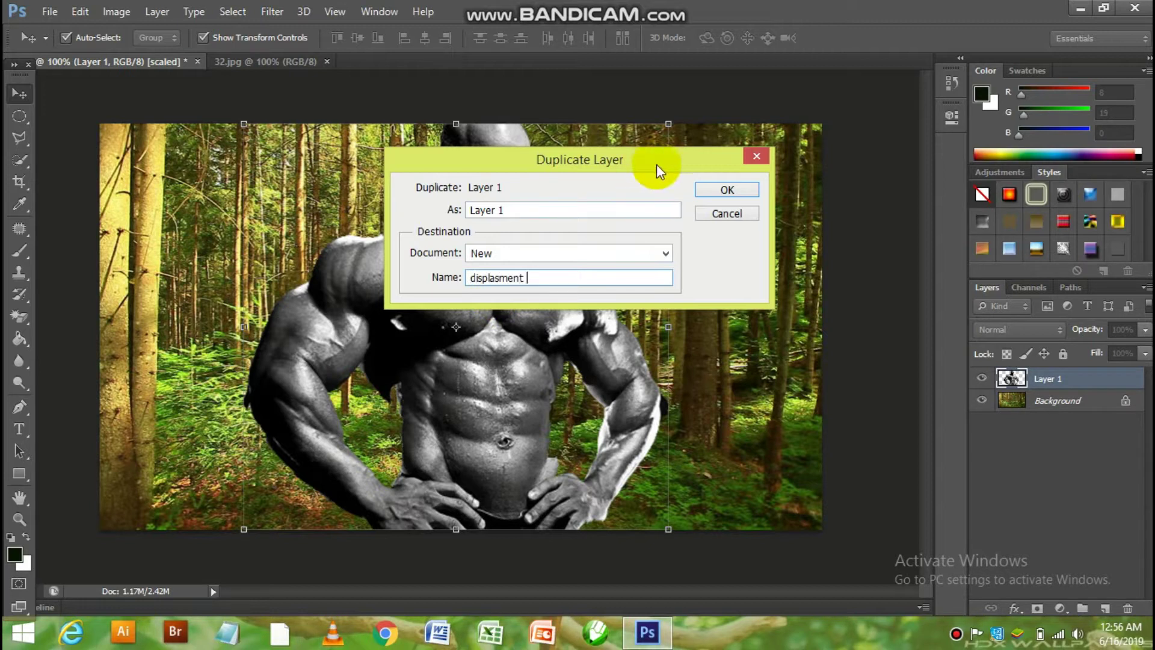
pyautogui.click(729, 197)
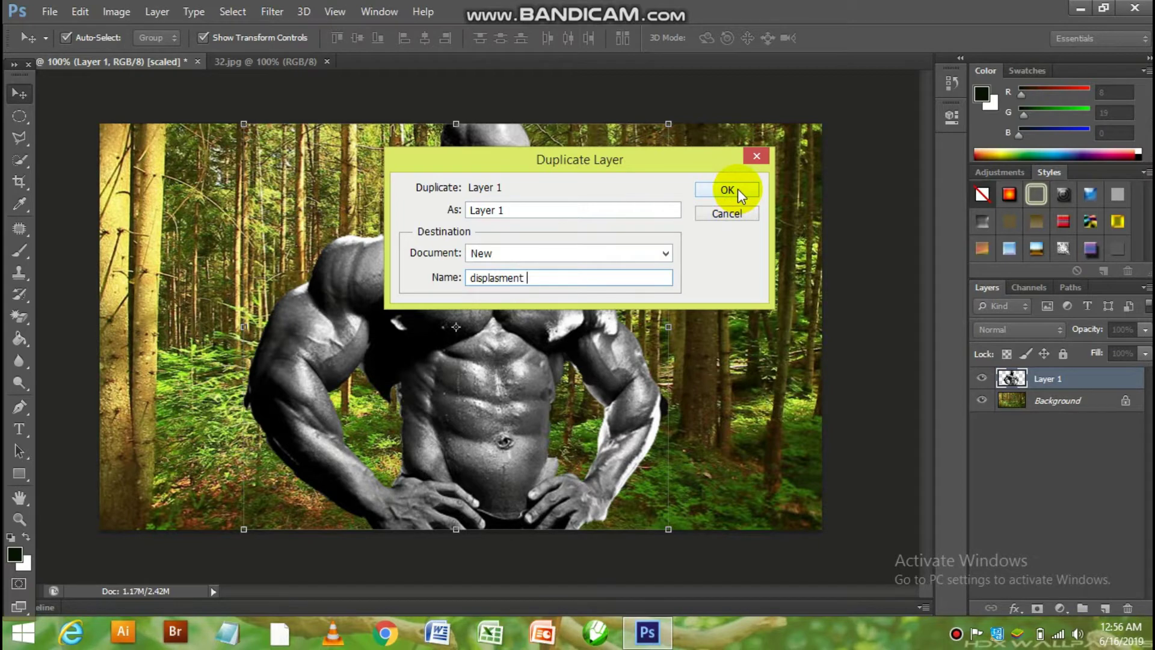
pyautogui.click(738, 188)
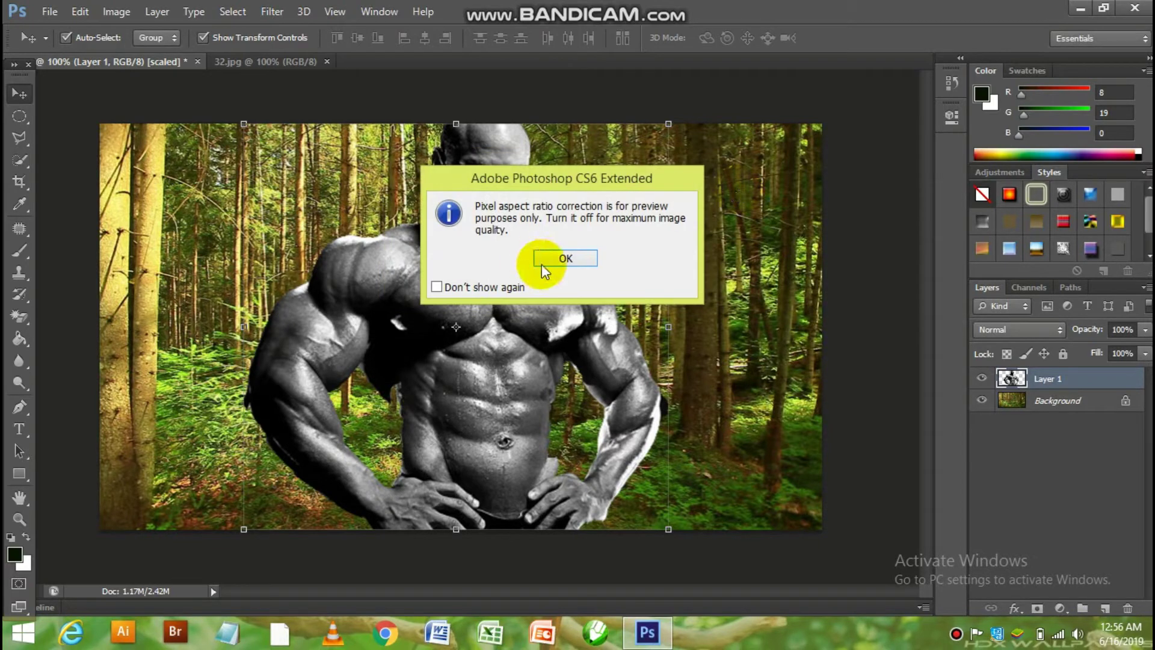
pyautogui.click(546, 263)
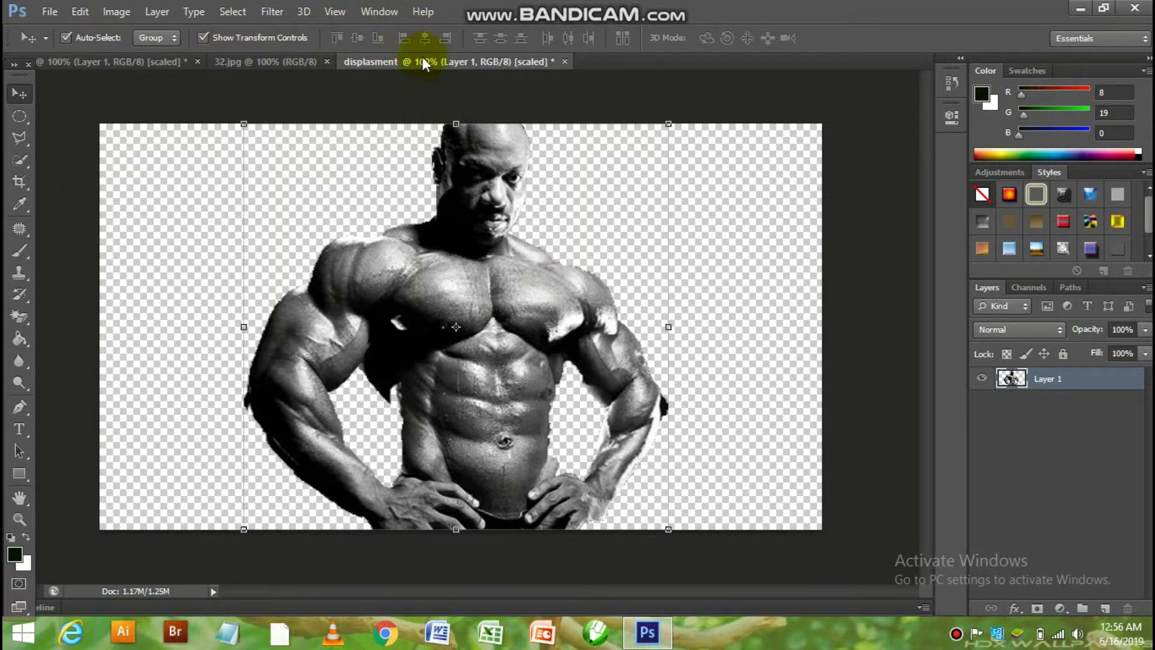
# Apply a 1.5-pixel Gaussian Blur to the displasment image.
pyautogui.click(278, 11)
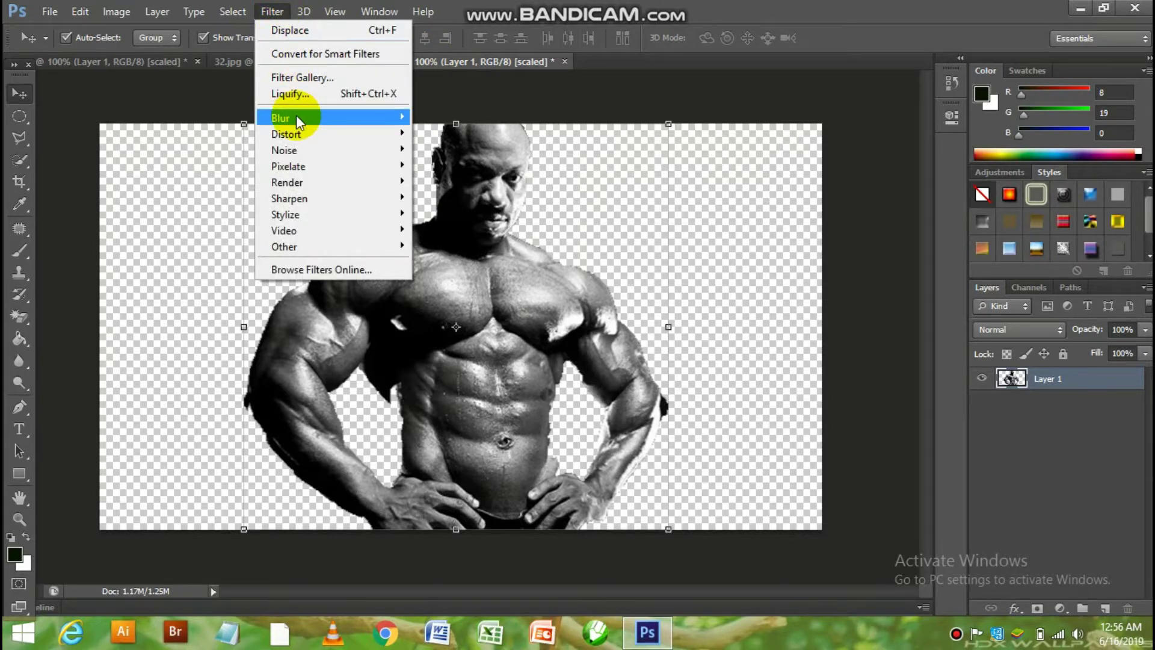
pyautogui.moveTo(281, 118)
pyautogui.click(464, 221)
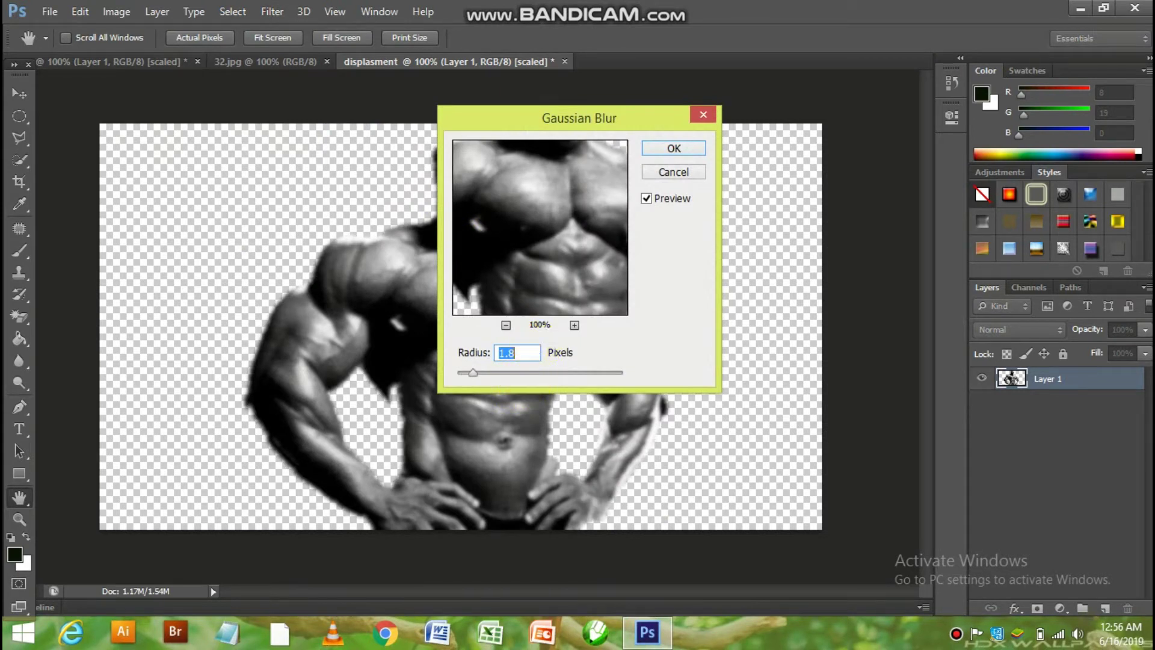
pyautogui.write('1.5')
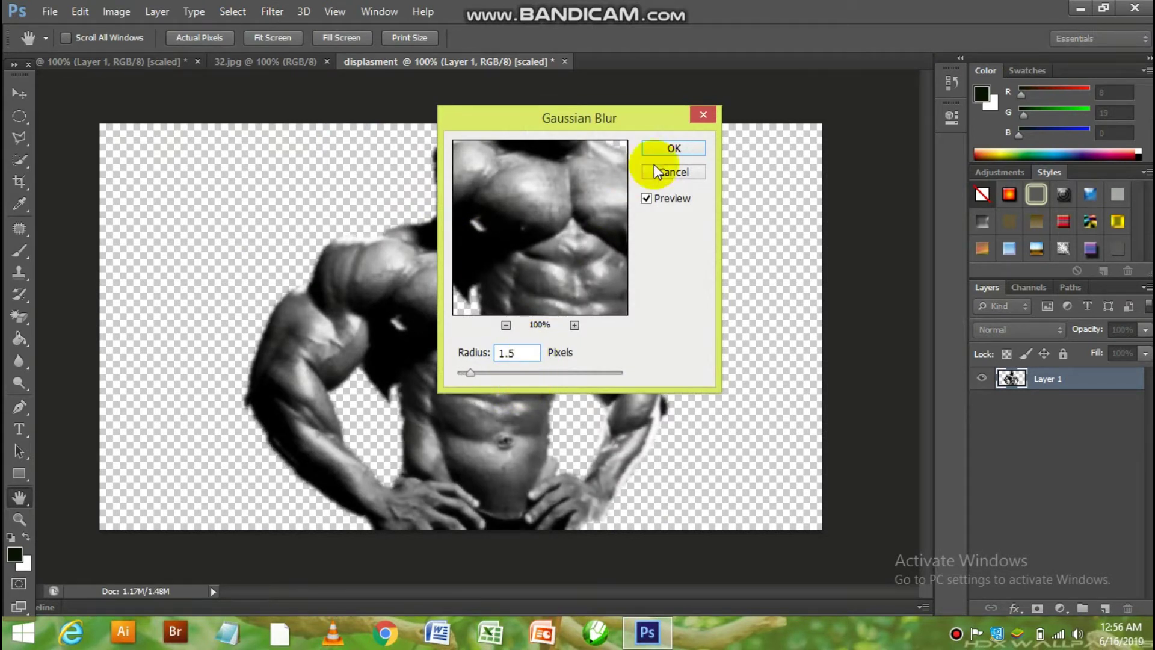
pyautogui.click(673, 148)
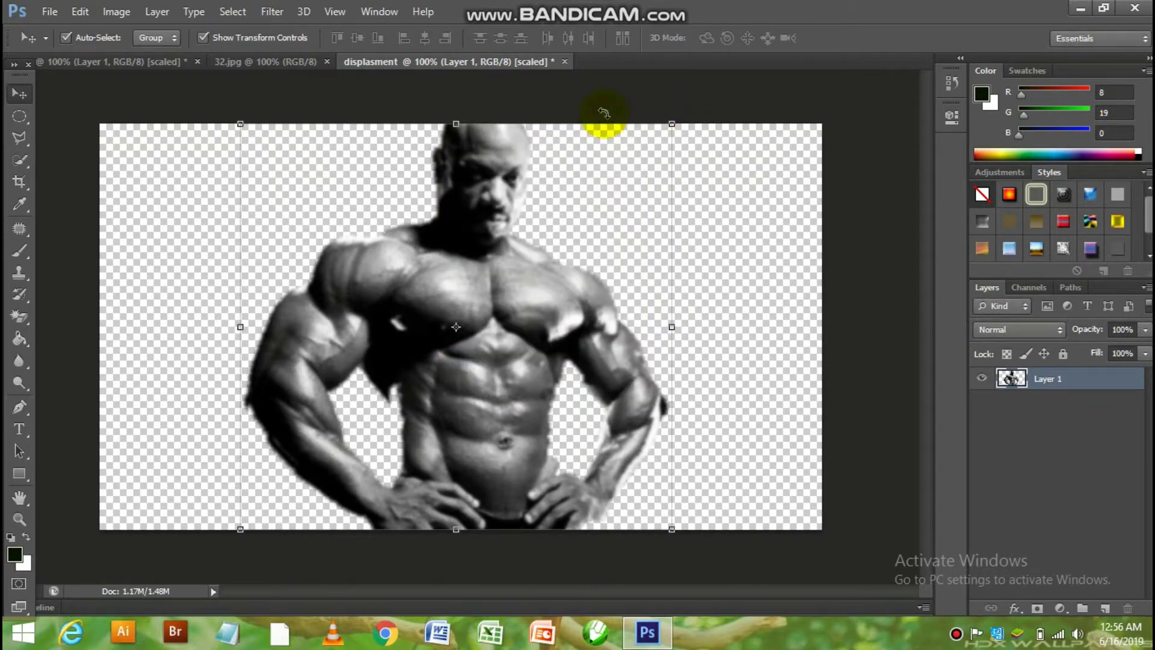
# Save it as displasment.psd in Photoshop format on the Desktop.
pyautogui.click(51, 12)
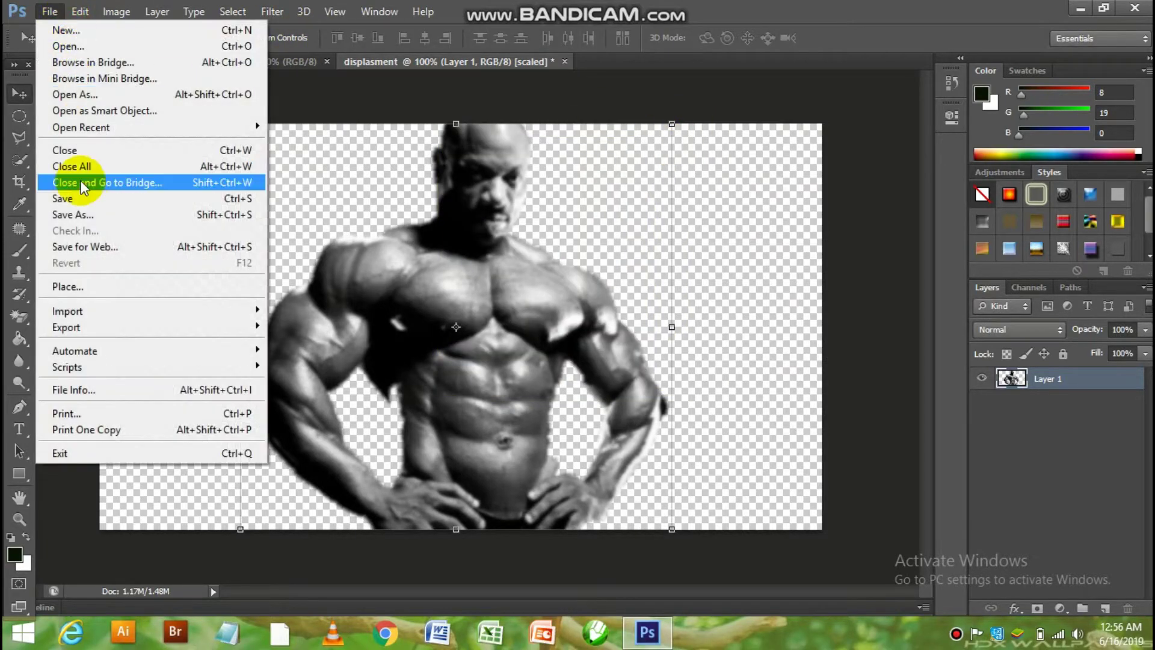
pyautogui.click(84, 215)
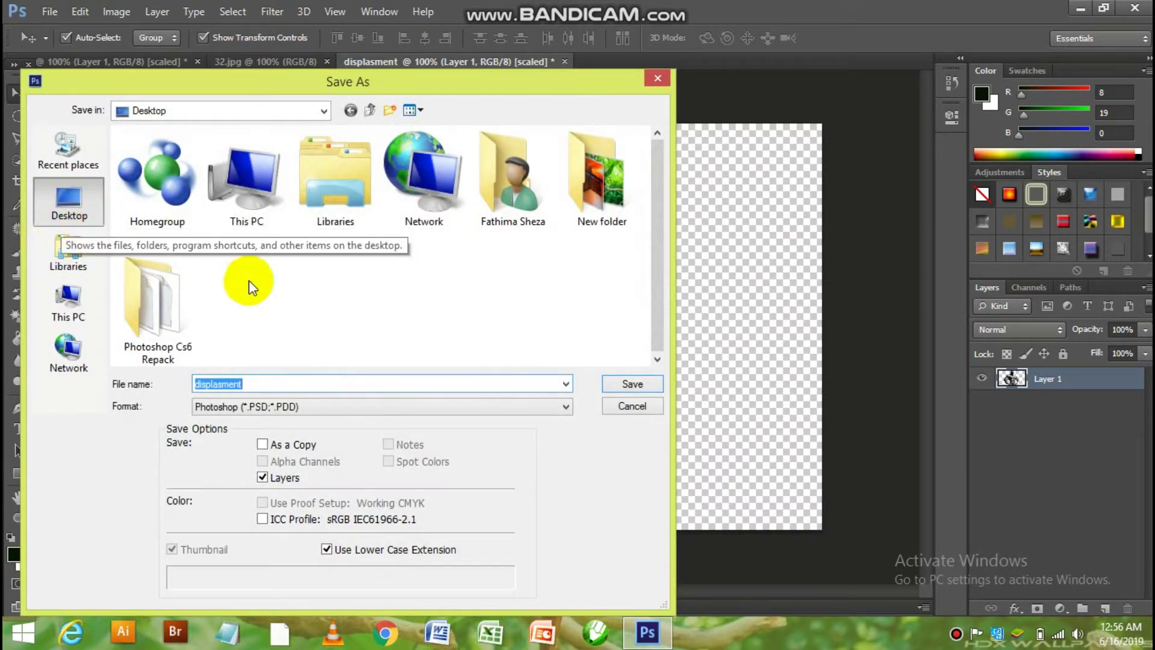
pyautogui.click(620, 382)
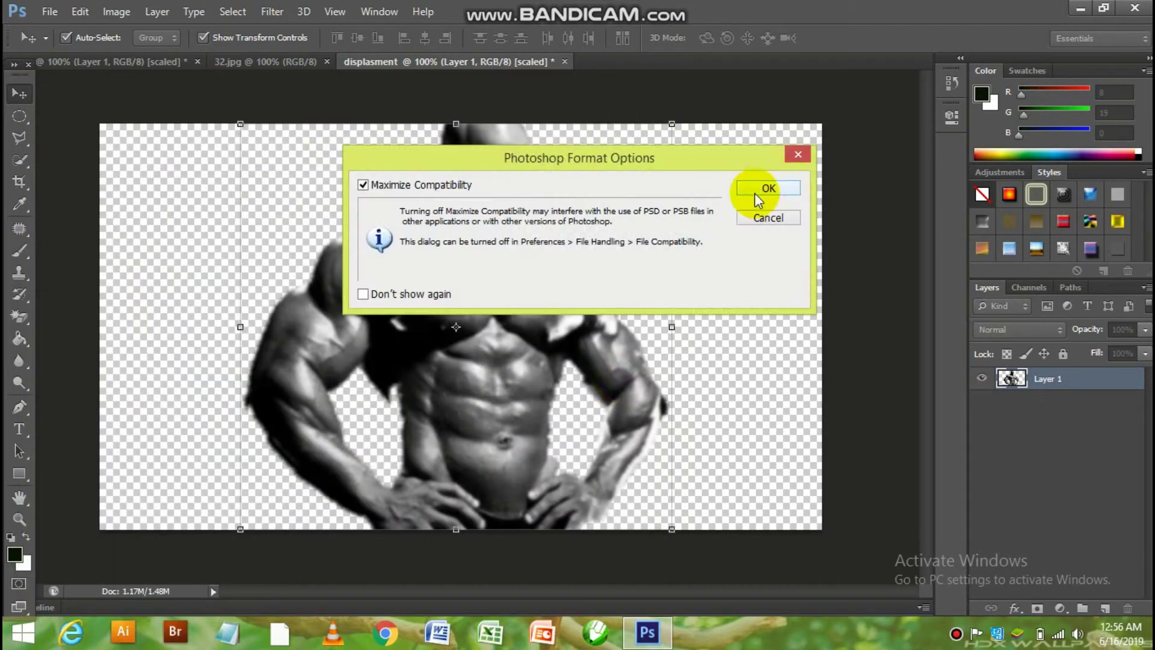
pyautogui.click(762, 188)
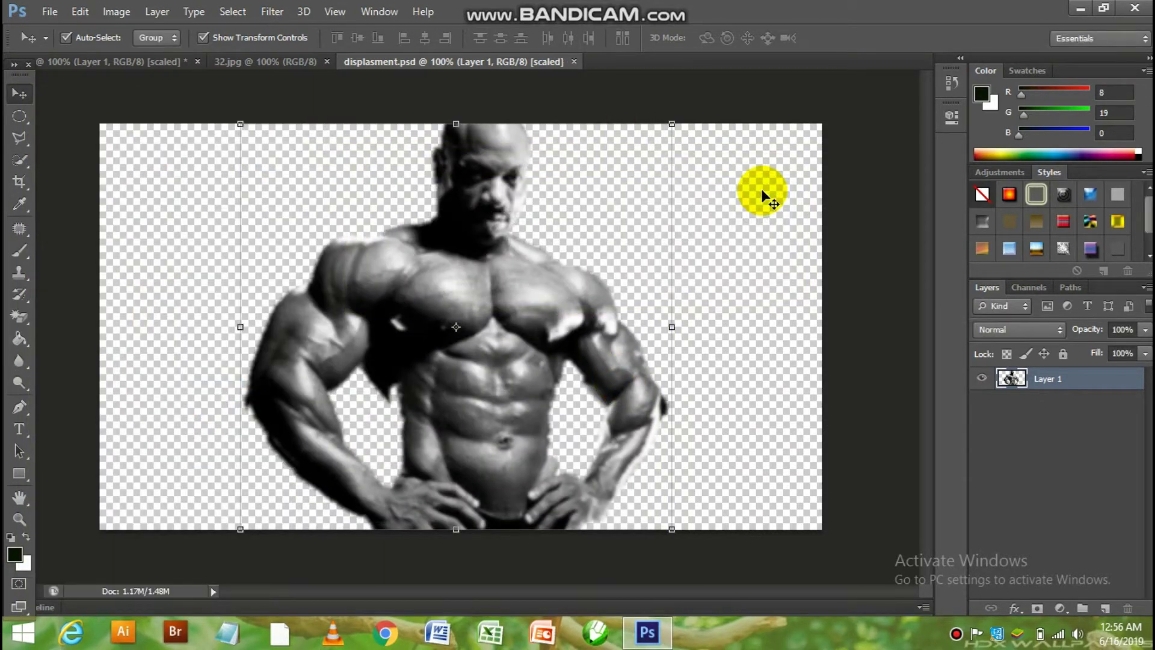
# Close displasment.psd, hide Layer 1, and duplicate the forest Background layer.
pyautogui.click(573, 61)
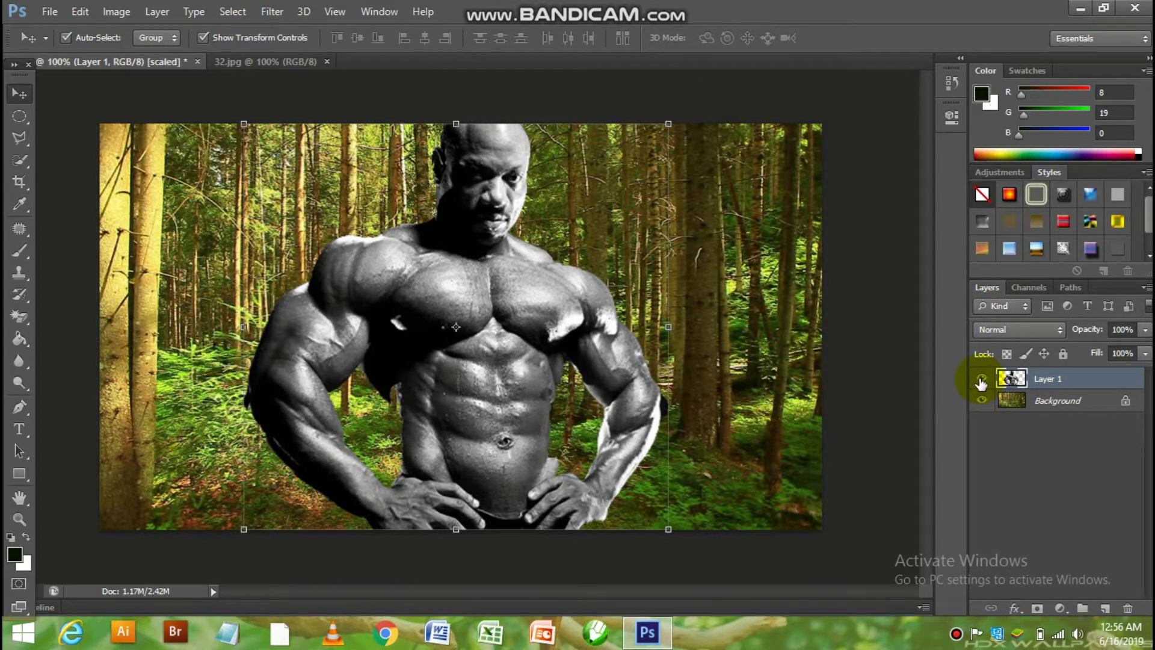
pyautogui.click(981, 381)
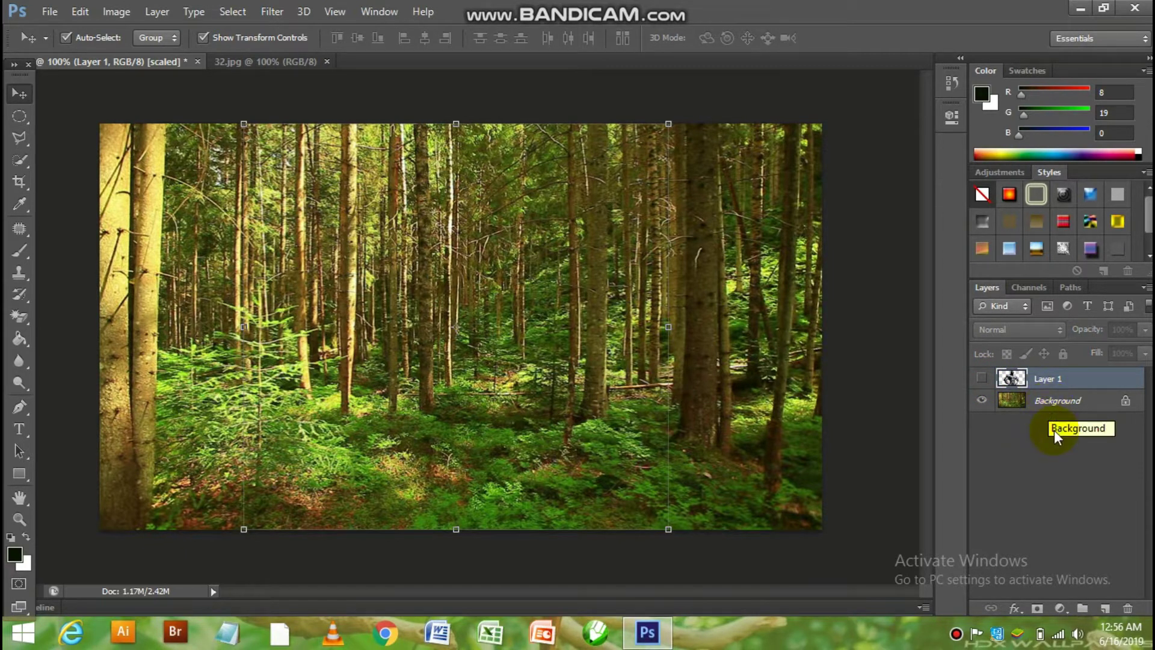
pyautogui.click(1059, 402)
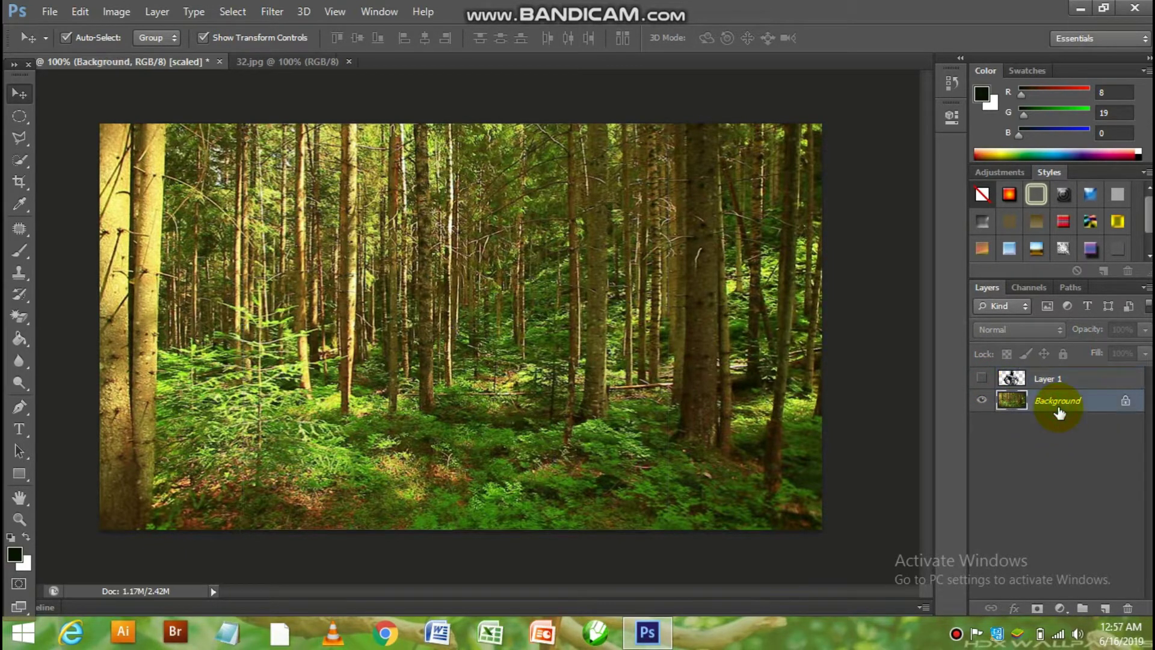
pyautogui.hotkey('ctrl', 'j')
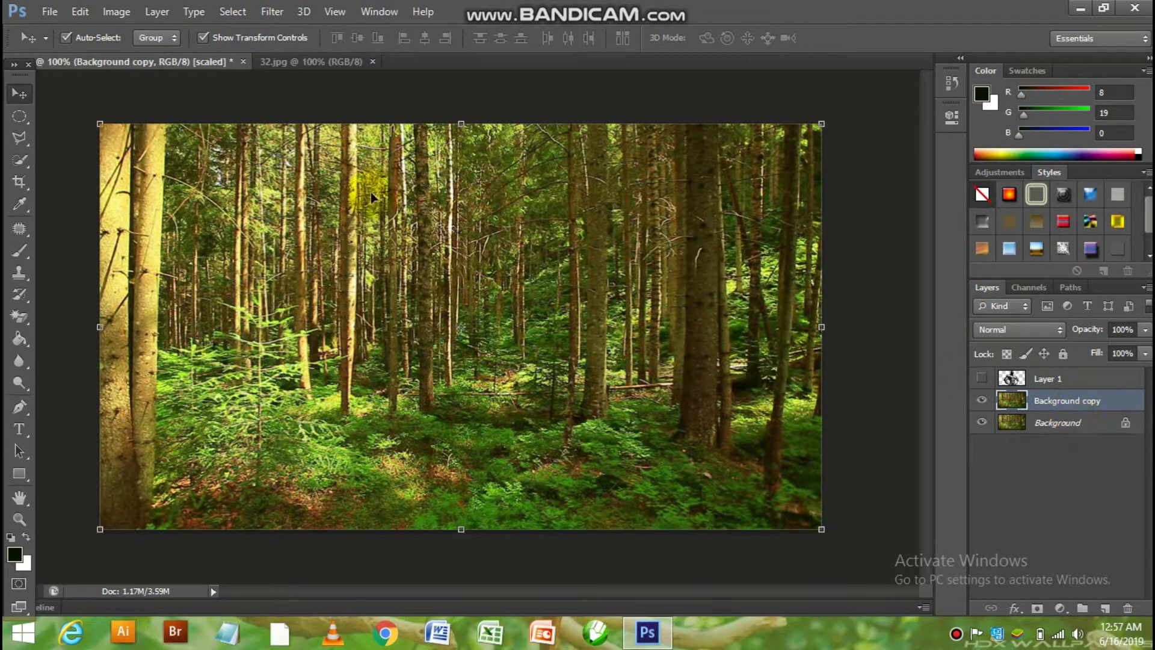
# Displace the Background copy at scale 5/5 with displasment.psd, then show and select Layer 1.
pyautogui.click(272, 11)
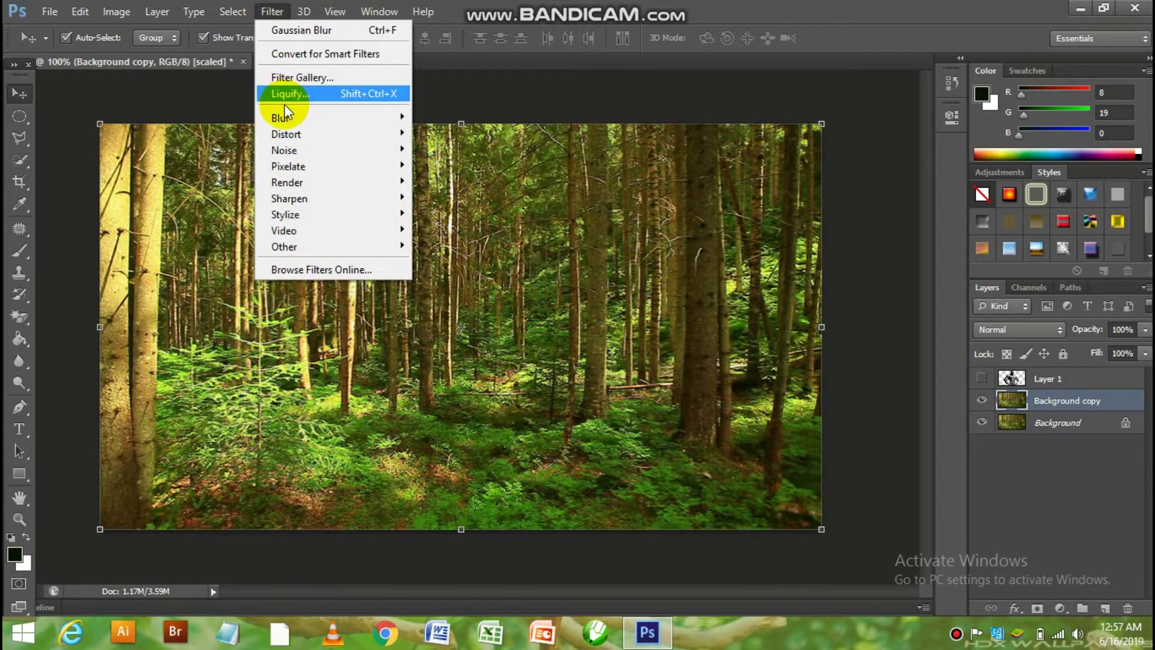
pyautogui.moveTo(286, 134)
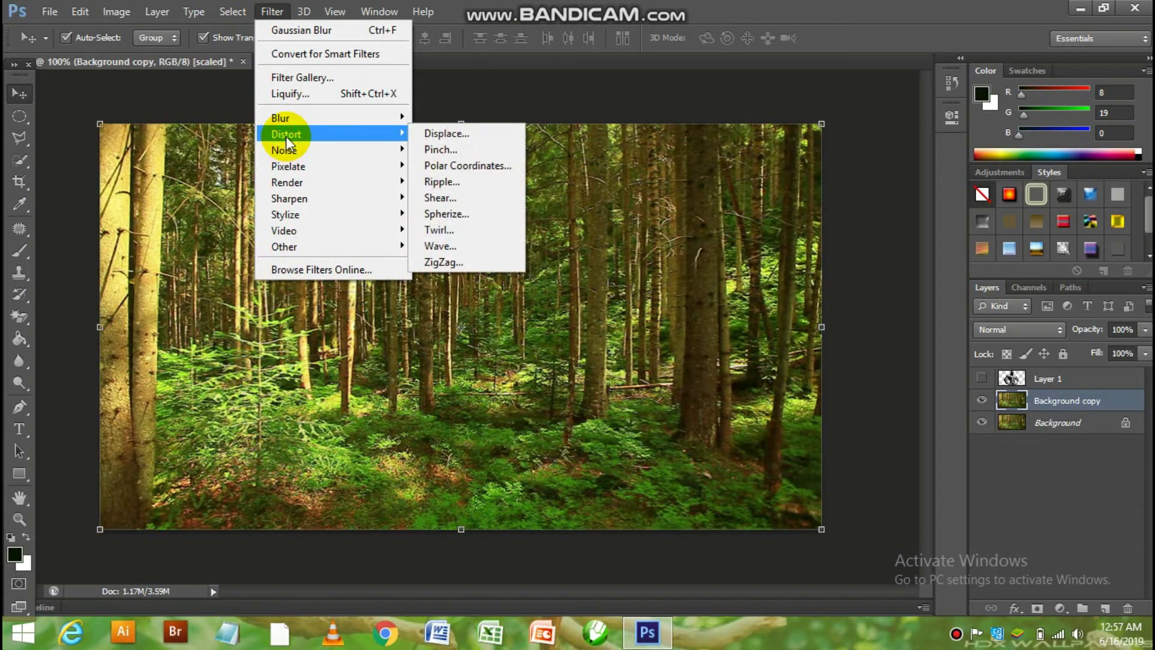
pyautogui.click(449, 133)
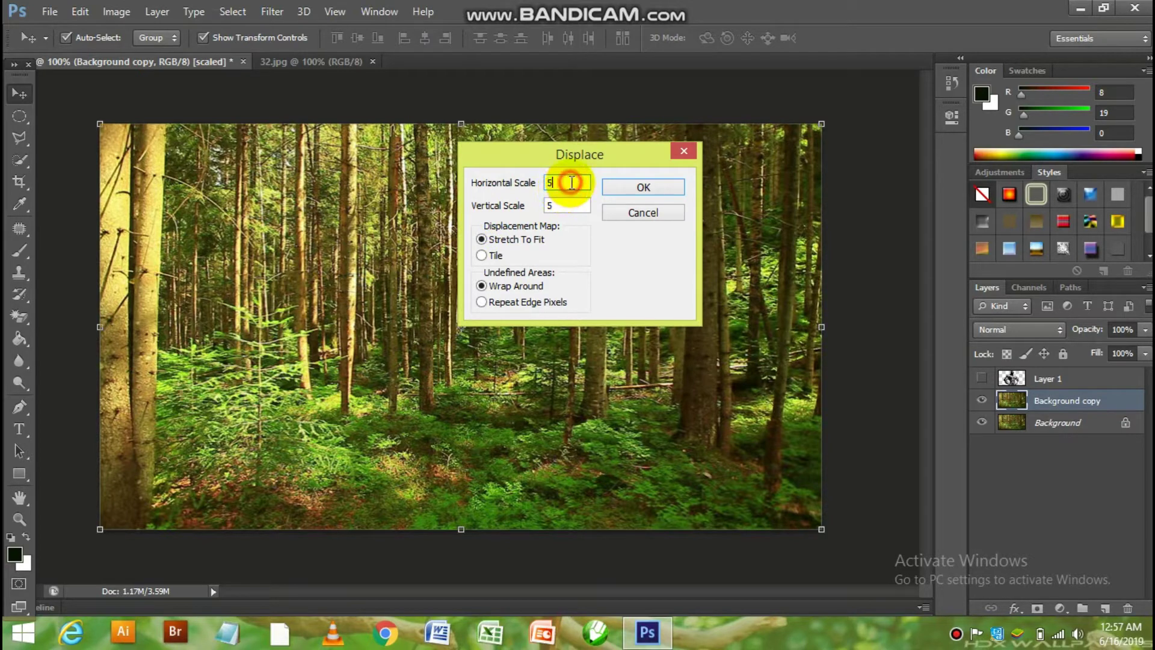
pyautogui.click(569, 204)
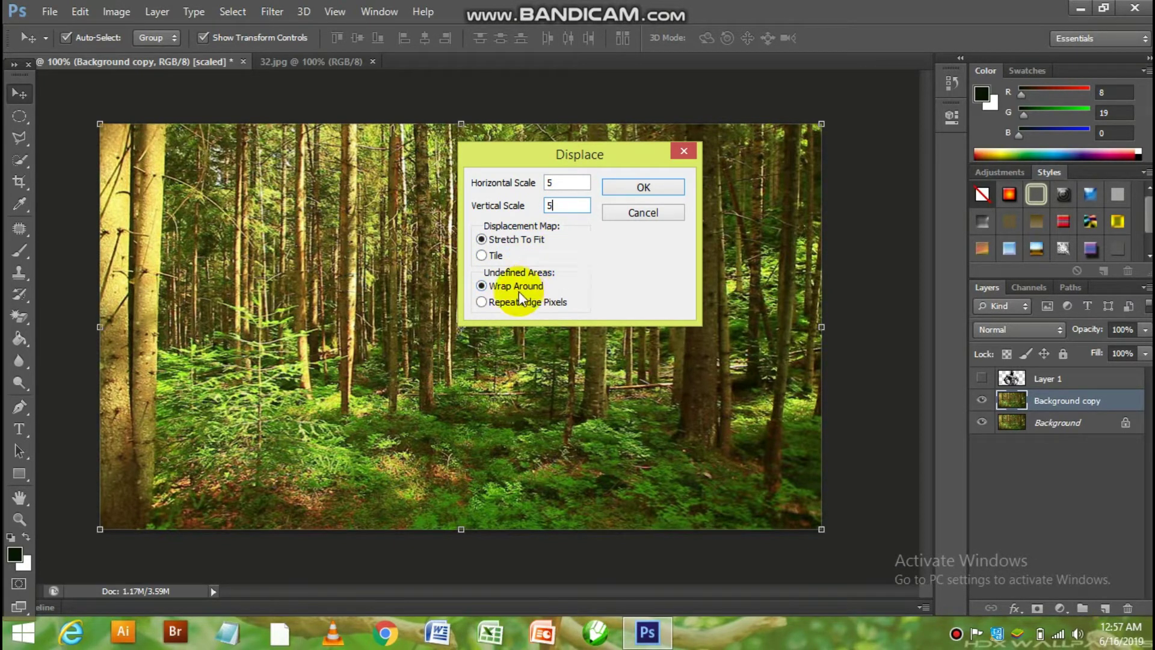
pyautogui.click(651, 192)
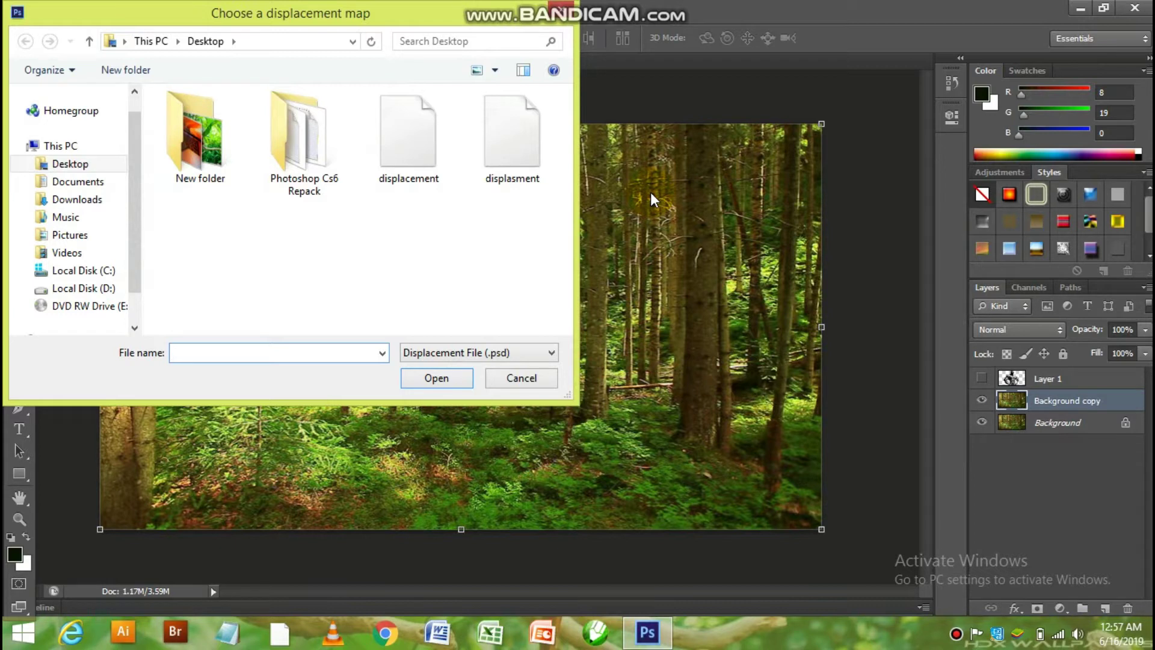
pyautogui.click(522, 108)
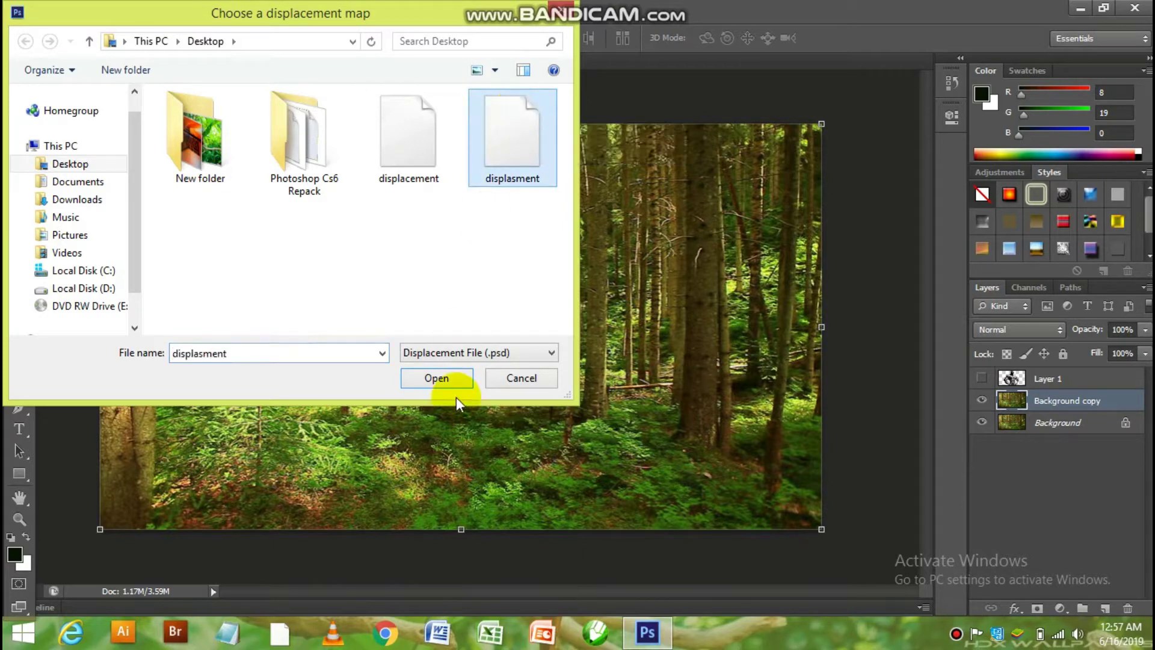
pyautogui.click(439, 379)
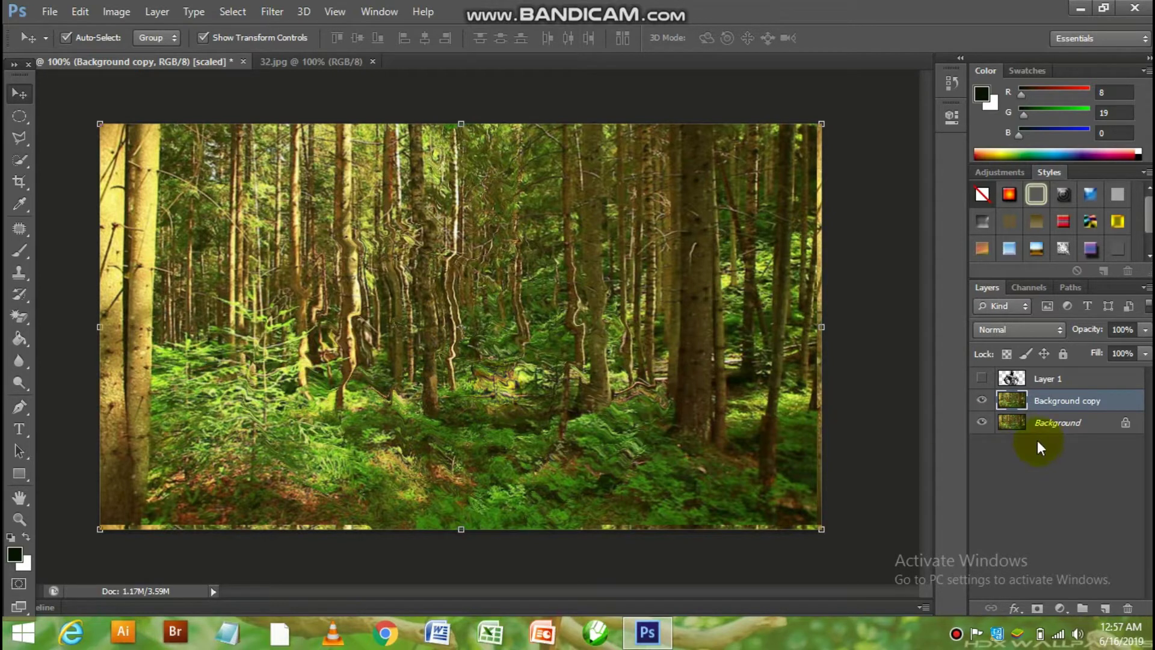
pyautogui.click(1050, 380)
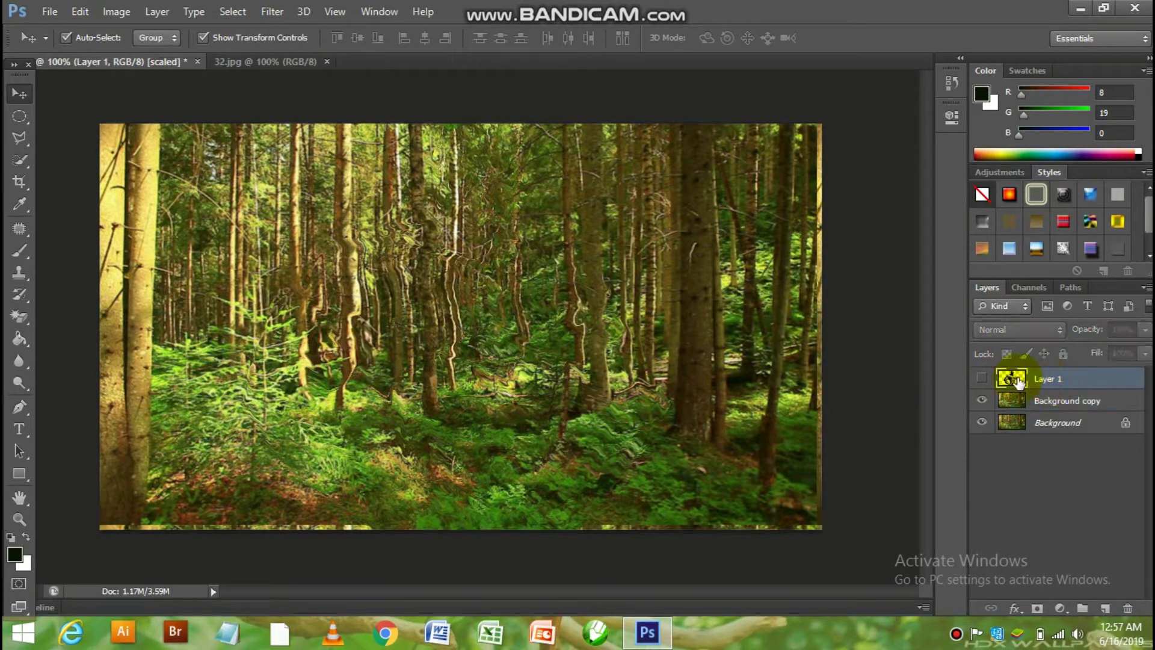
pyautogui.click(982, 378)
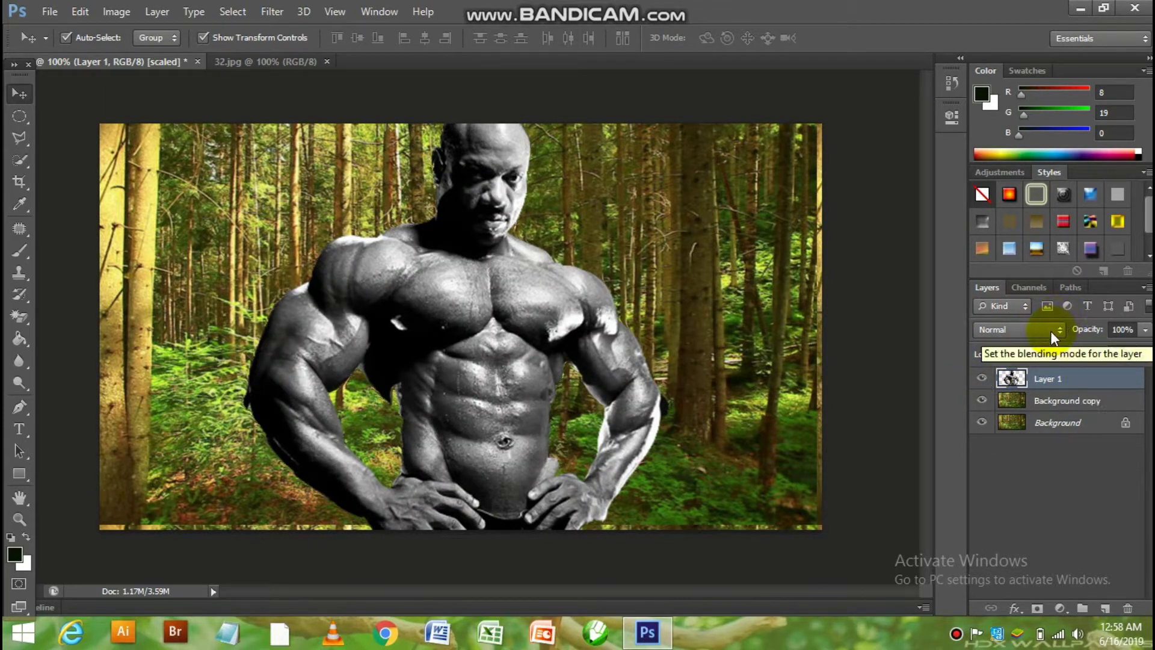
# Set Layer 1's blend mode to Soft Light and its fill to 50%.
pyautogui.click(1050, 330)
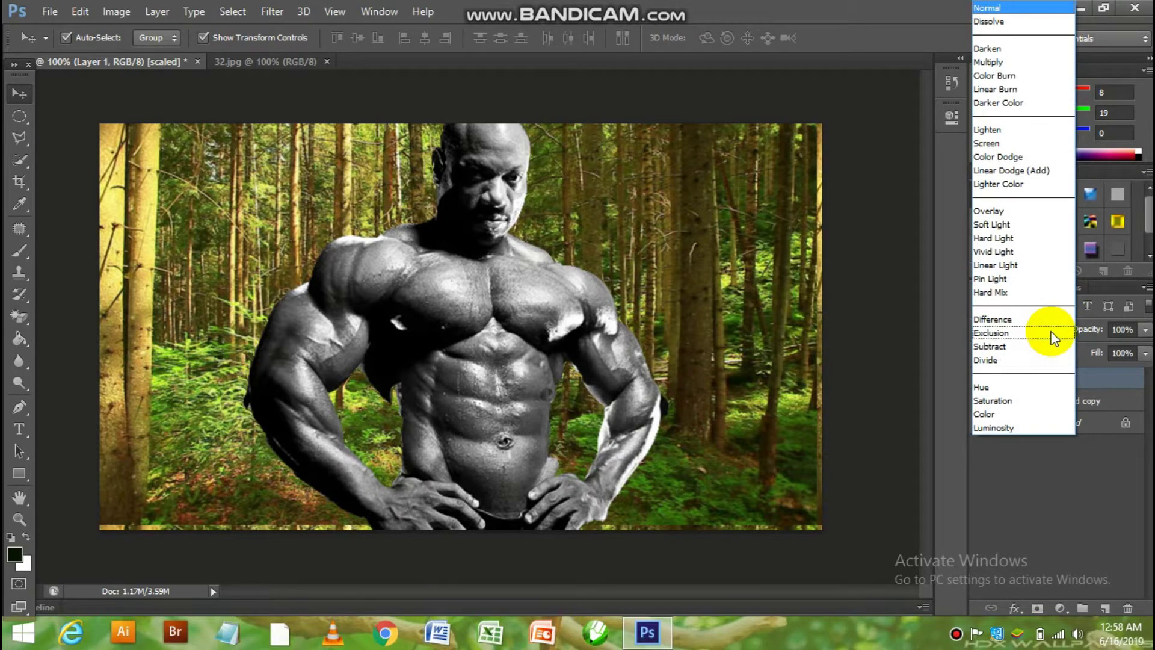
pyautogui.click(1012, 225)
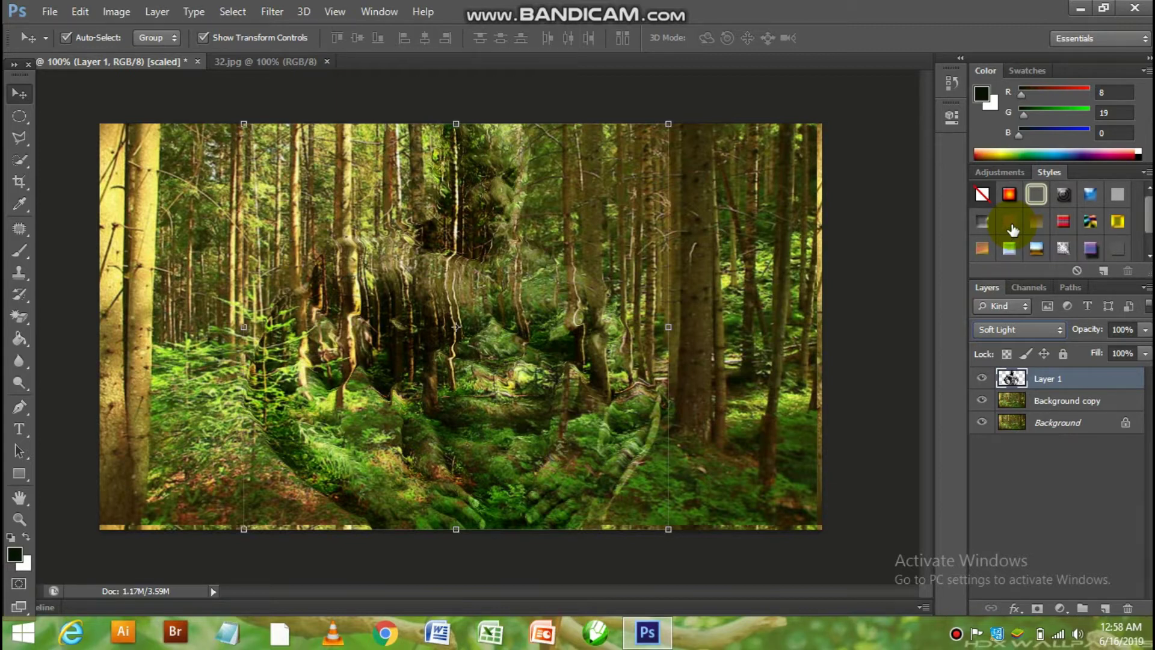
pyautogui.click(1122, 354)
pyautogui.write('5')
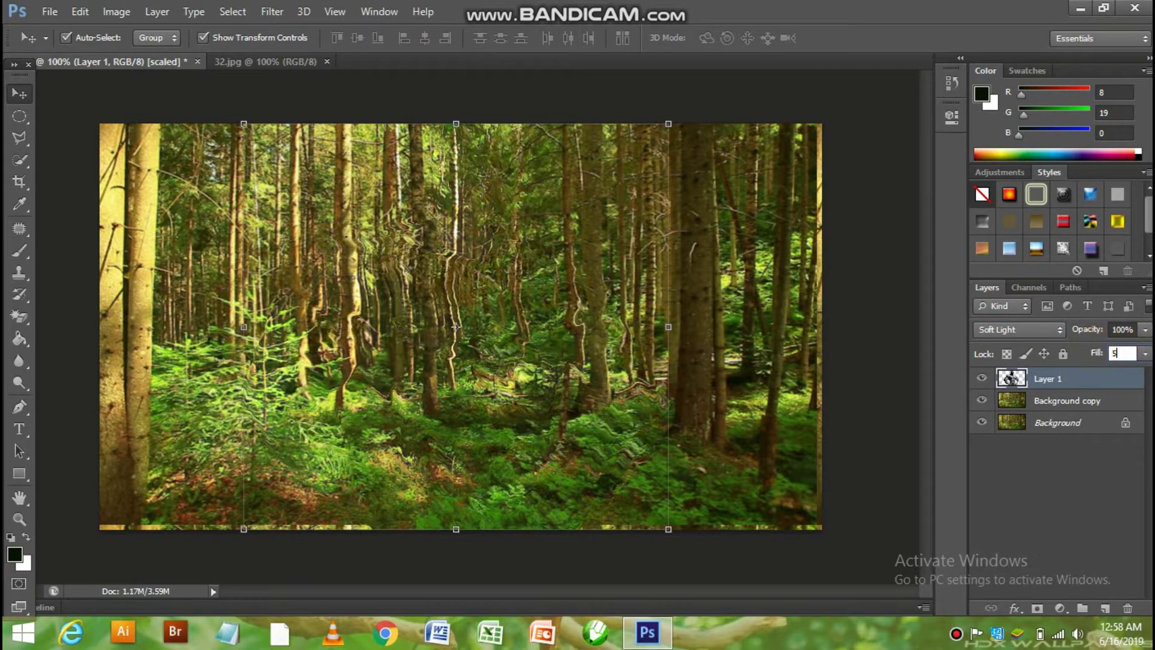
pyautogui.write('0')
pyautogui.click(1096, 353)
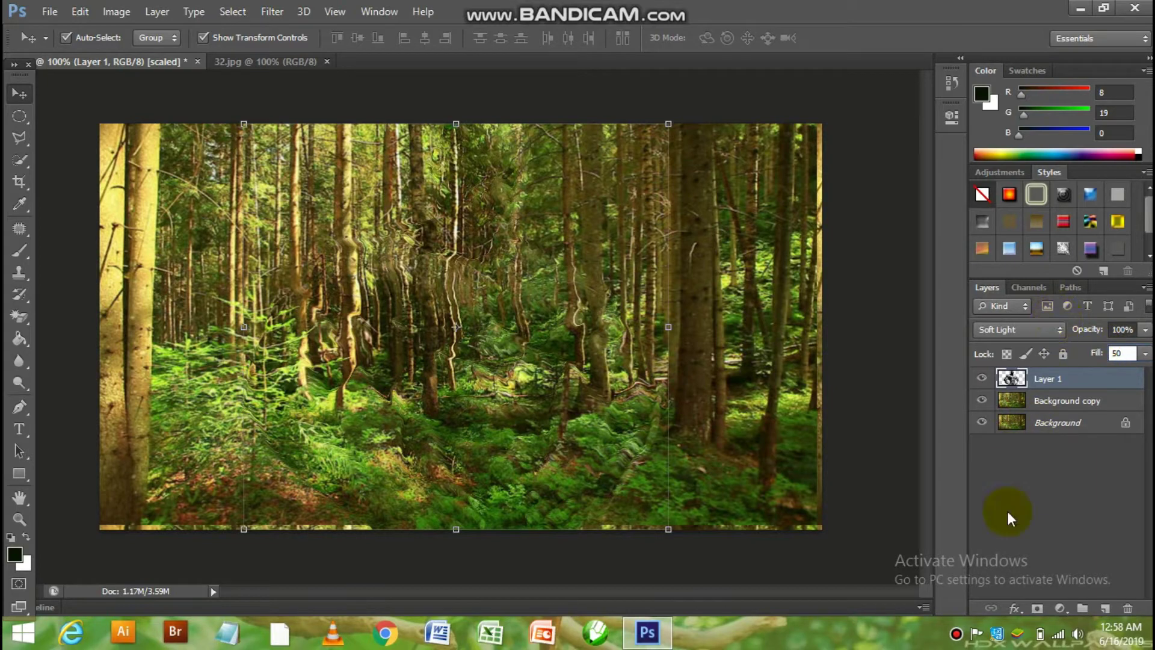
# Add a Color Dodge Inner Glow to Layer 1: 20% opacity, 100% choke, 250 px size.
pyautogui.click(1017, 610)
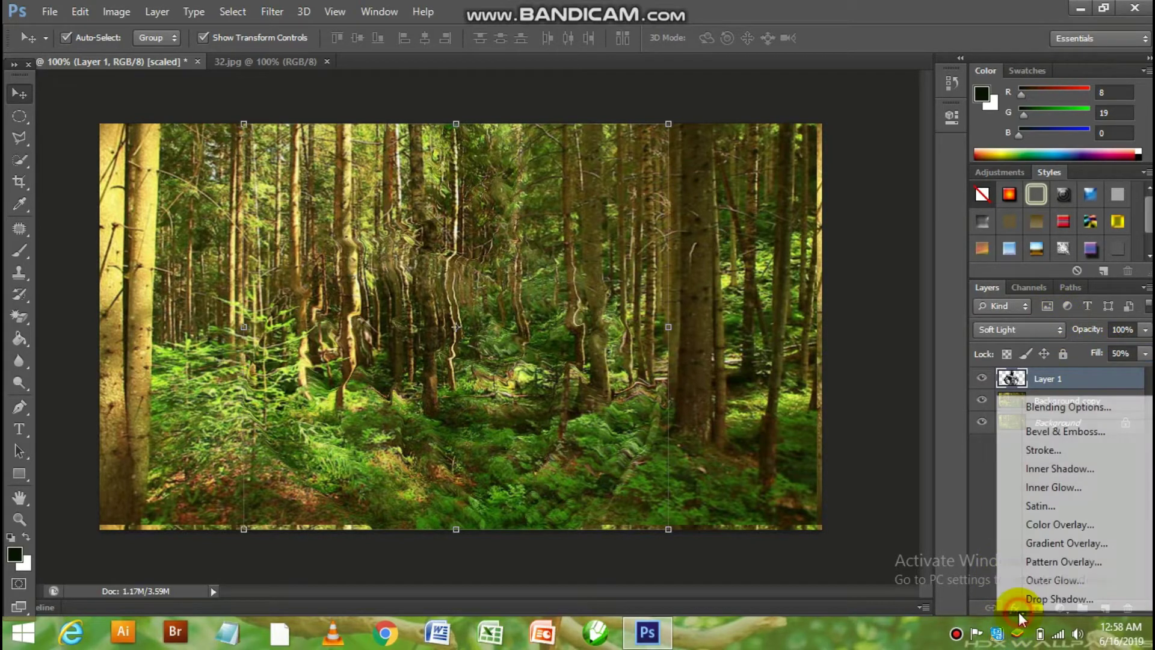
pyautogui.click(1085, 485)
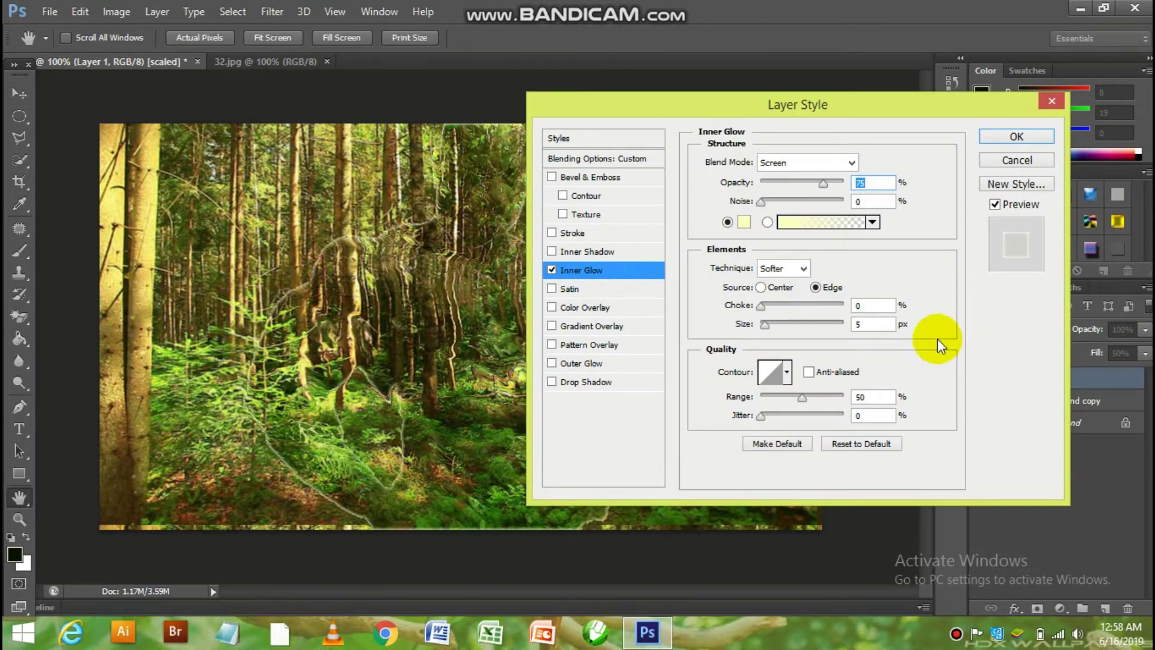
pyautogui.click(805, 168)
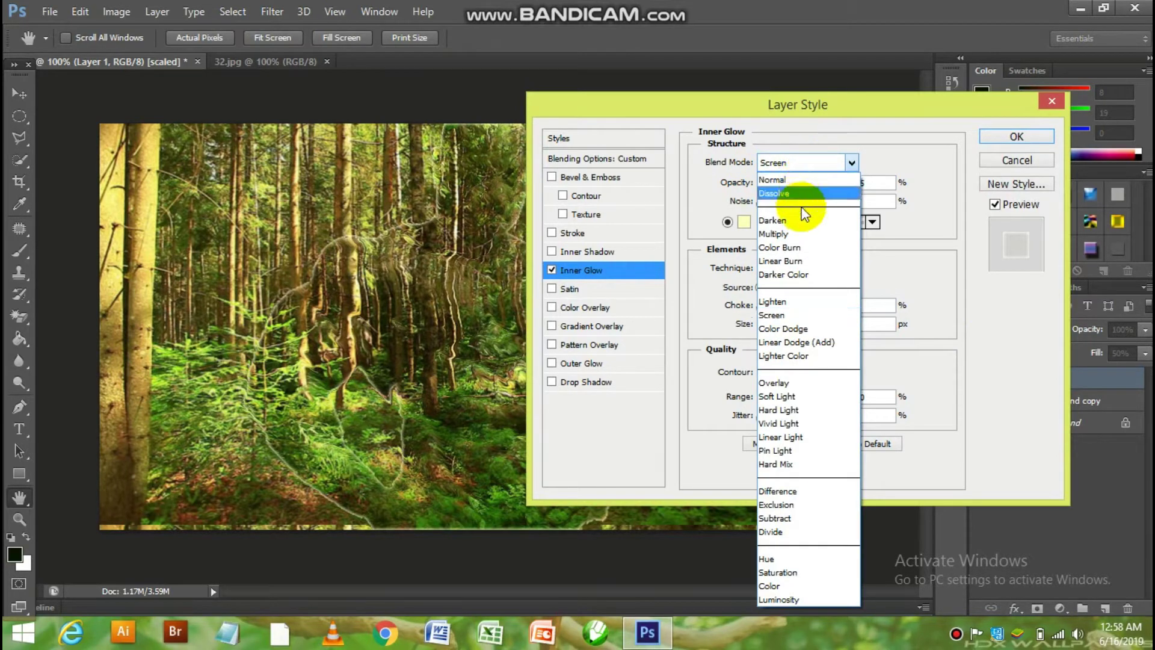
pyautogui.click(812, 330)
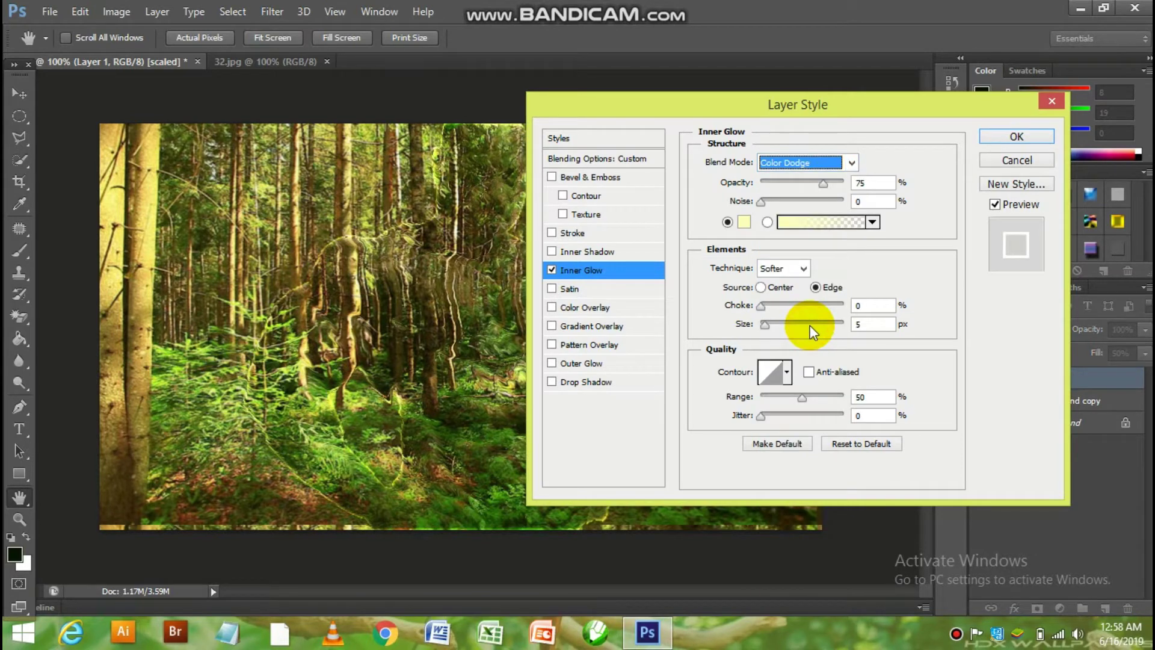
pyautogui.doubleClick(874, 182)
pyautogui.write('20')
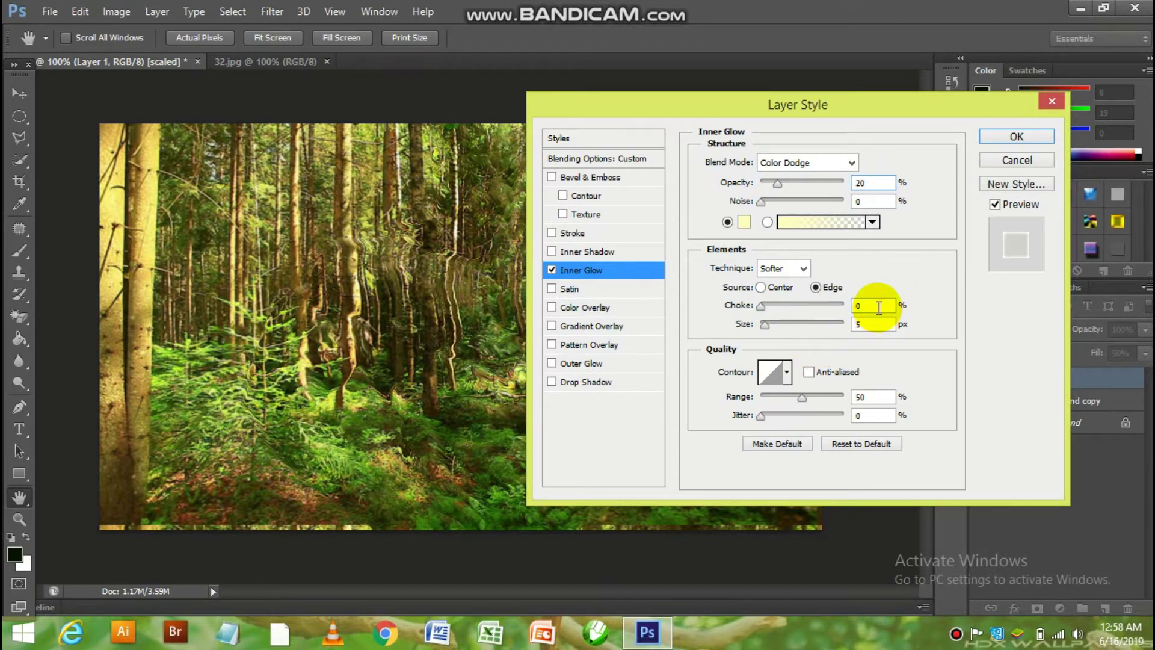
pyautogui.click(879, 308)
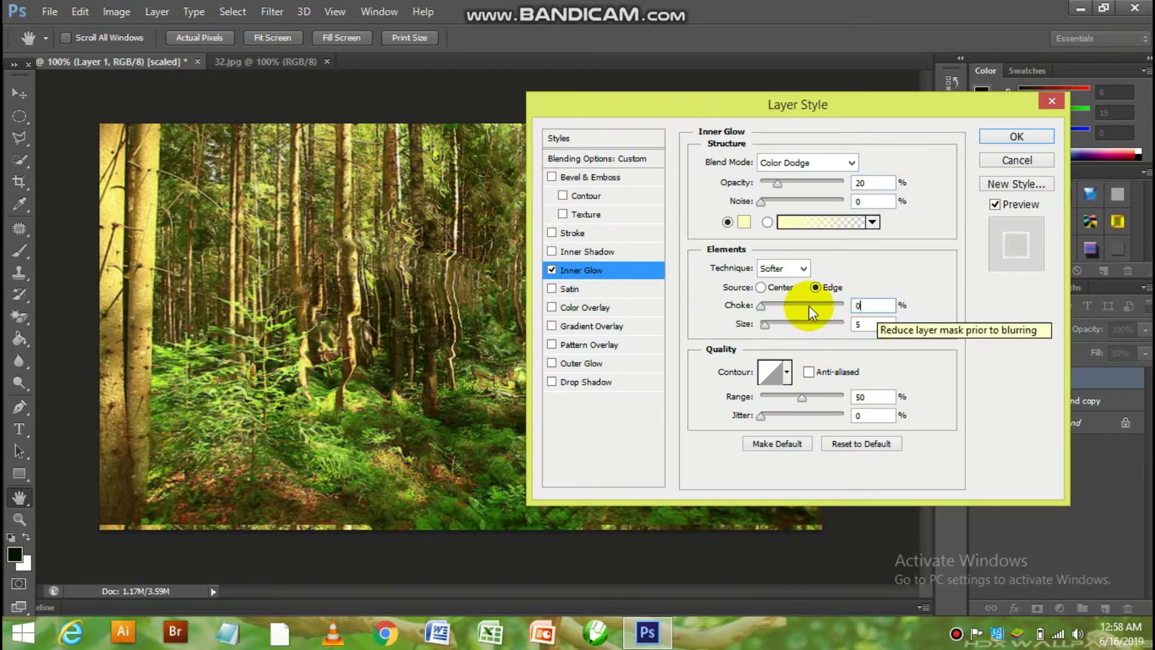
pyautogui.moveTo(760, 305); pyautogui.dragTo(844, 305)
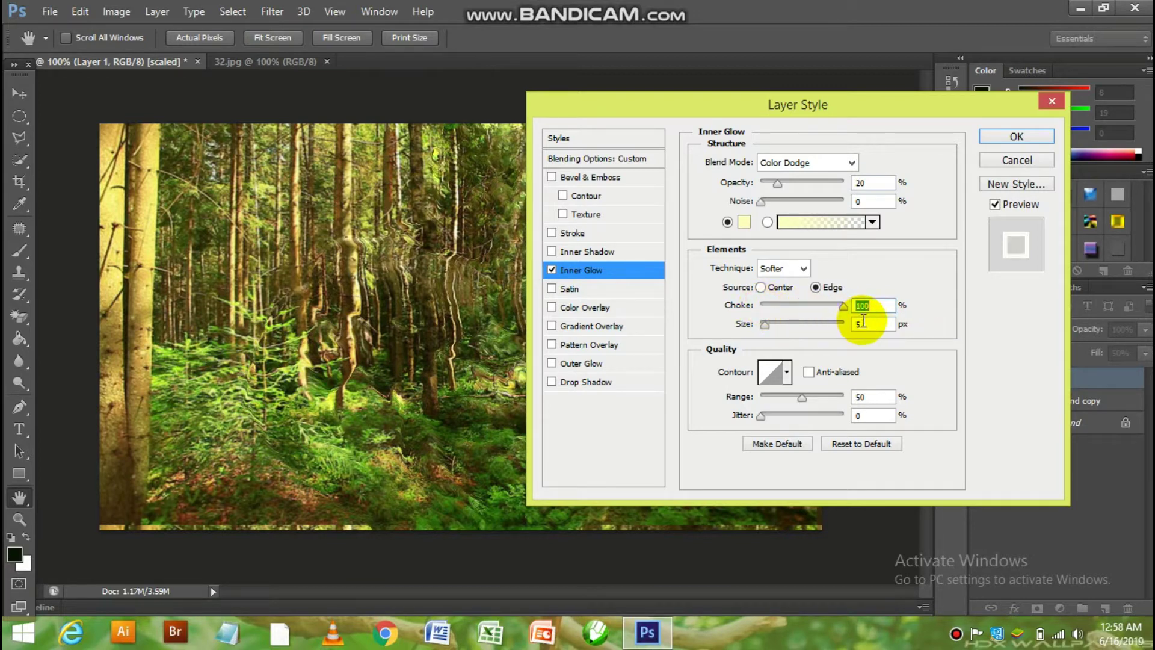
pyautogui.click(764, 326)
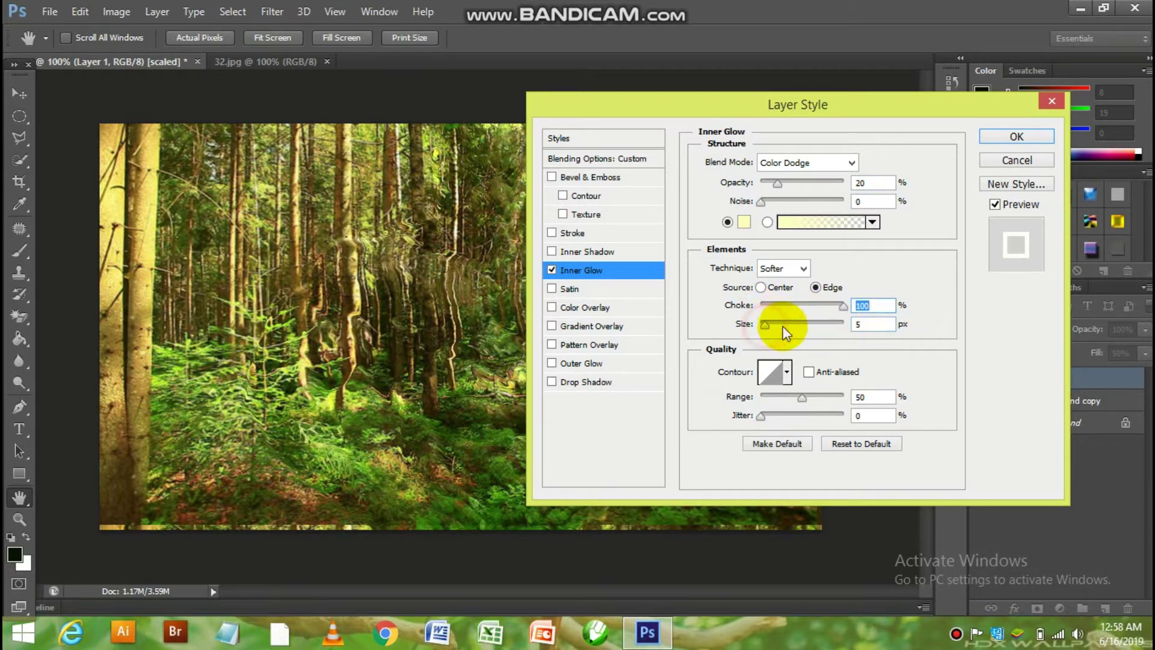
pyautogui.moveTo(781, 326); pyautogui.dragTo(843, 331)
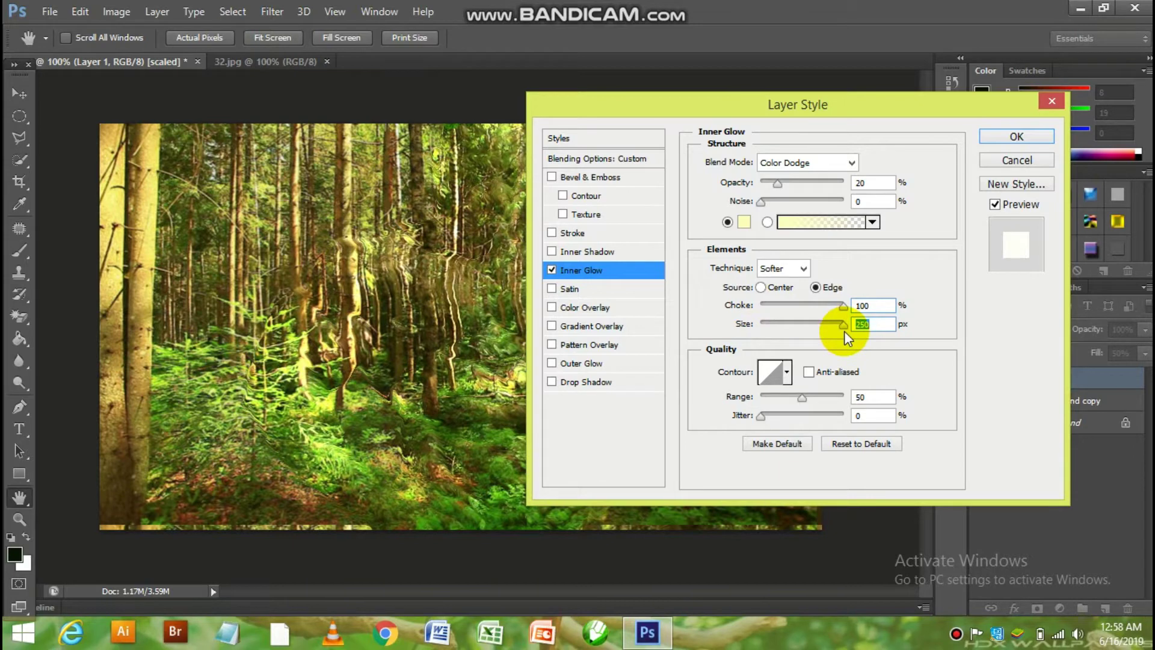
pyautogui.click(1008, 138)
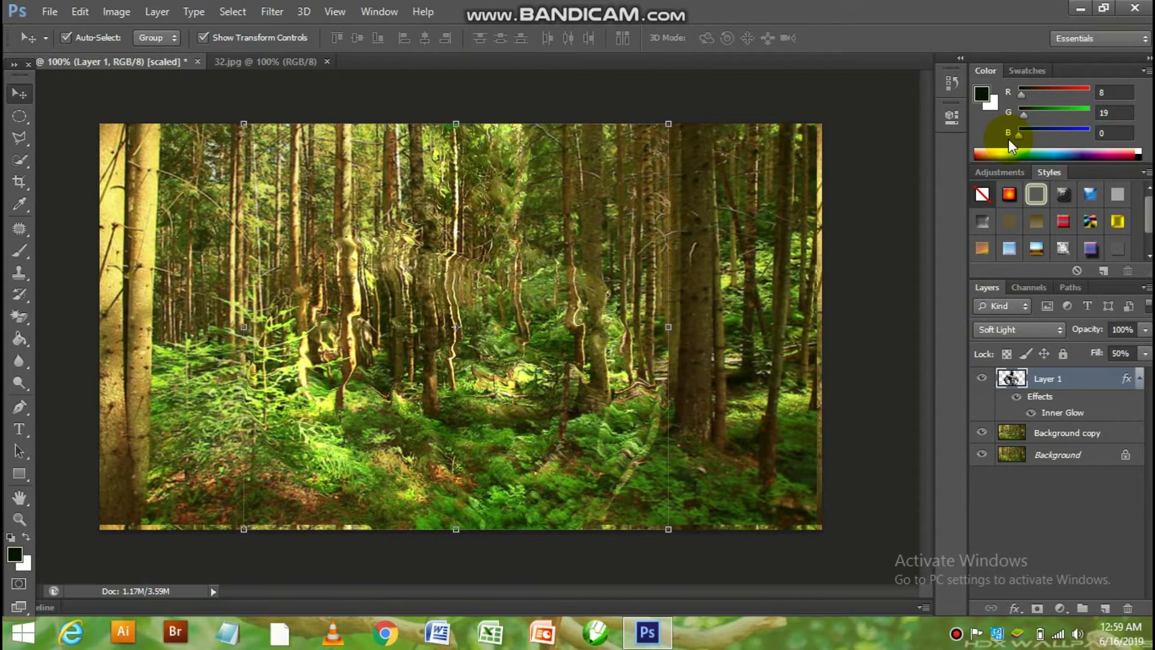
# Duplicate Layer 1 and reset the copy's Inner Glow to Soft Light, 100% opacity, 0% choke, 20 px.
pyautogui.hotkey('ctrl', 'j')
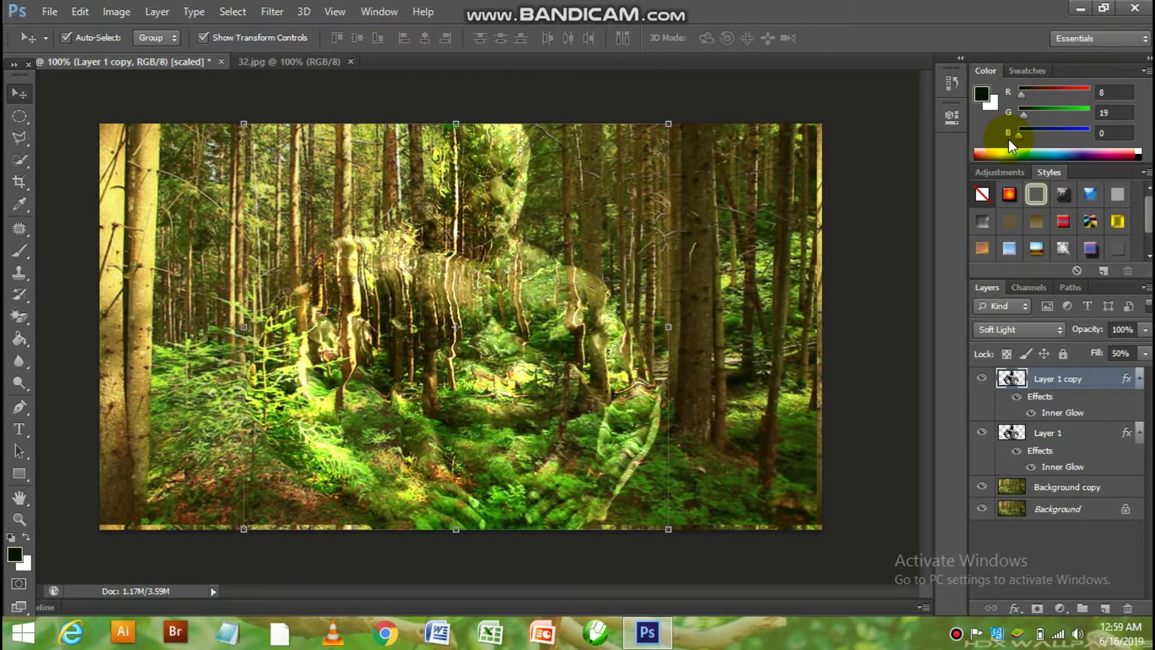
pyautogui.click(1014, 608)
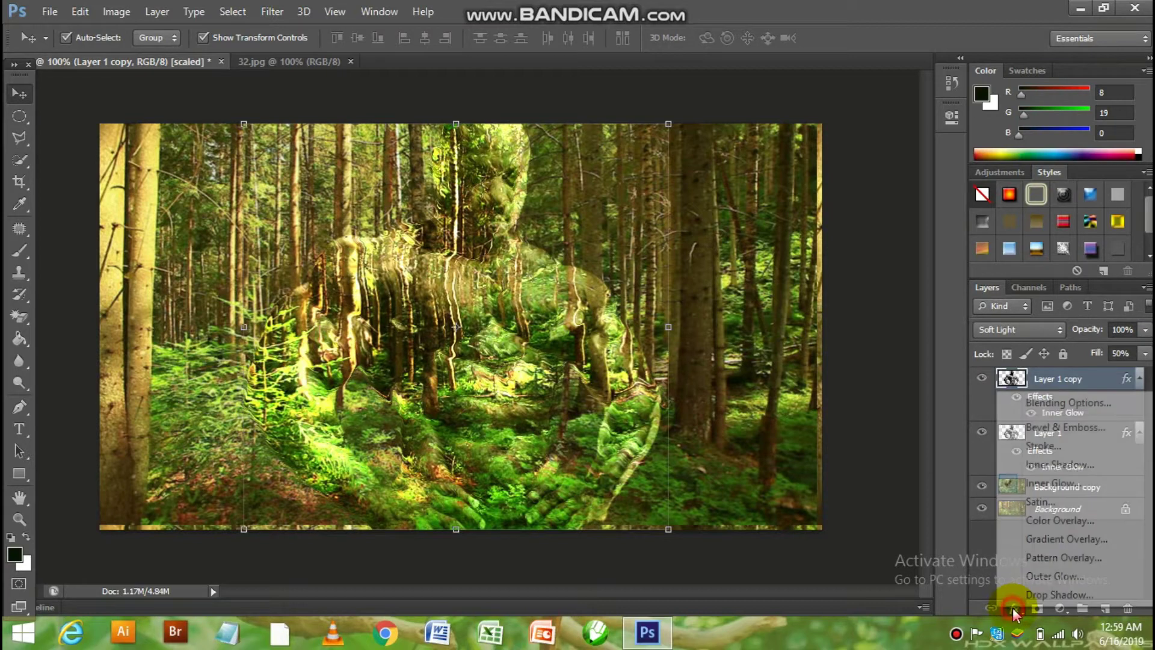
pyautogui.click(1088, 490)
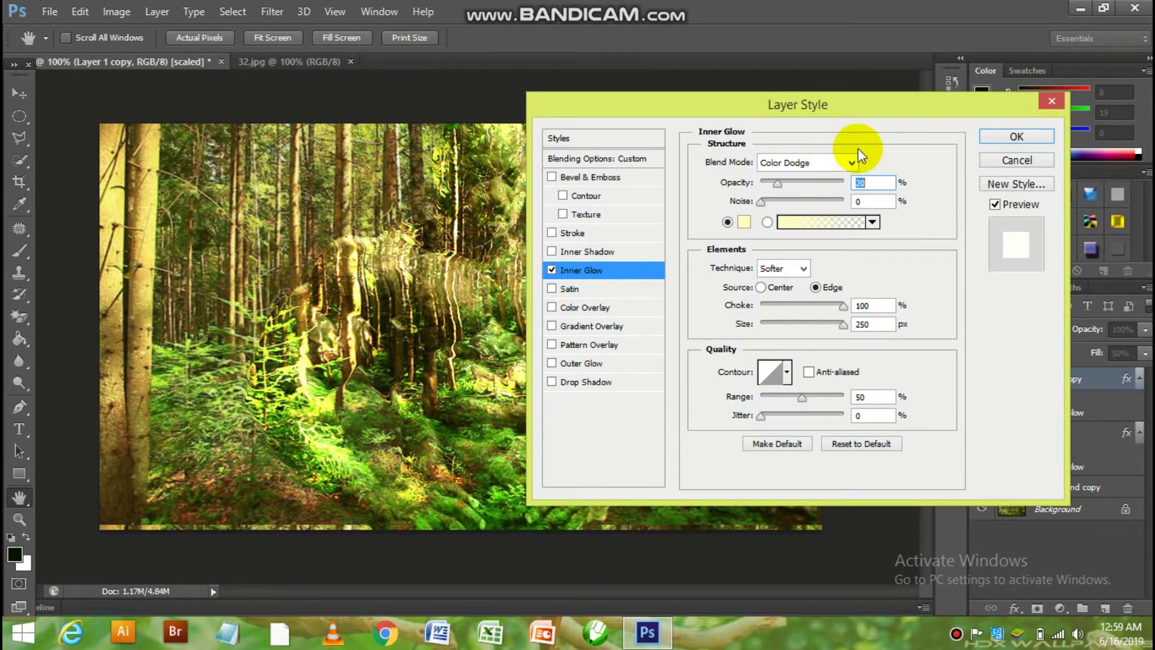
pyautogui.click(851, 163)
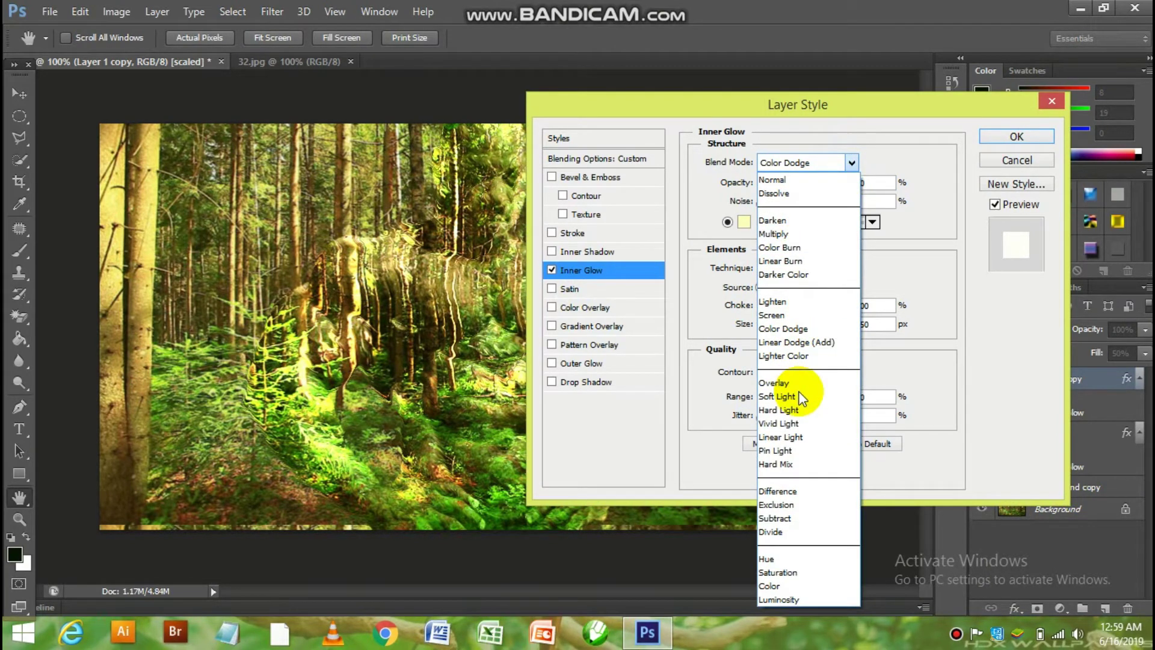
pyautogui.click(777, 395)
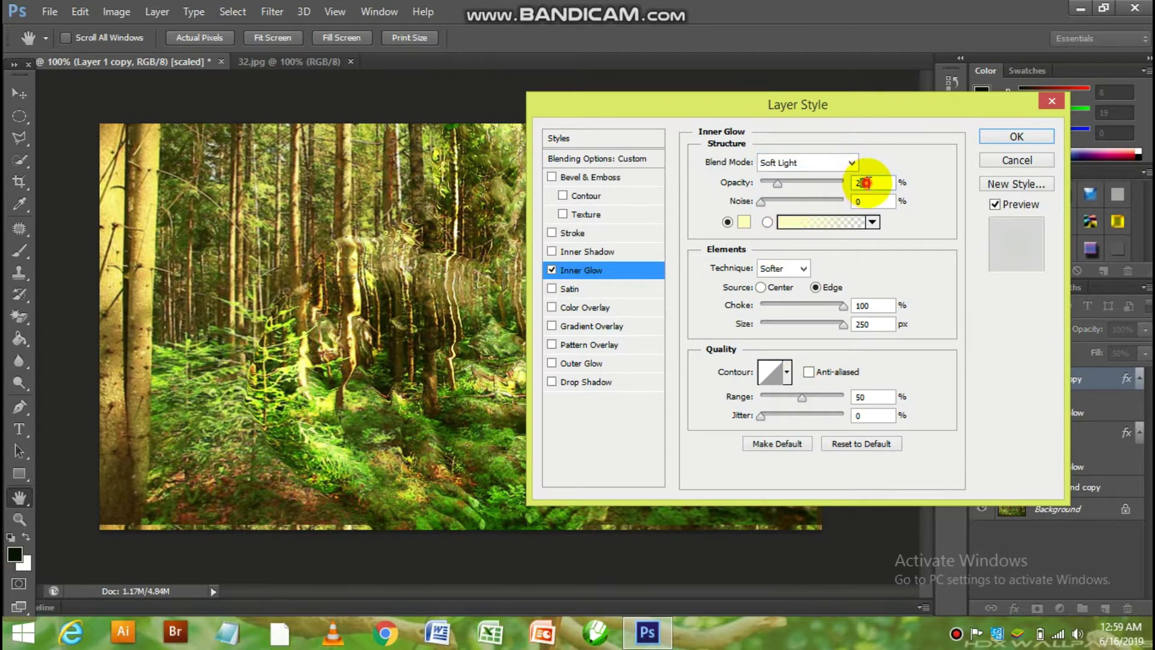
pyautogui.write('10')
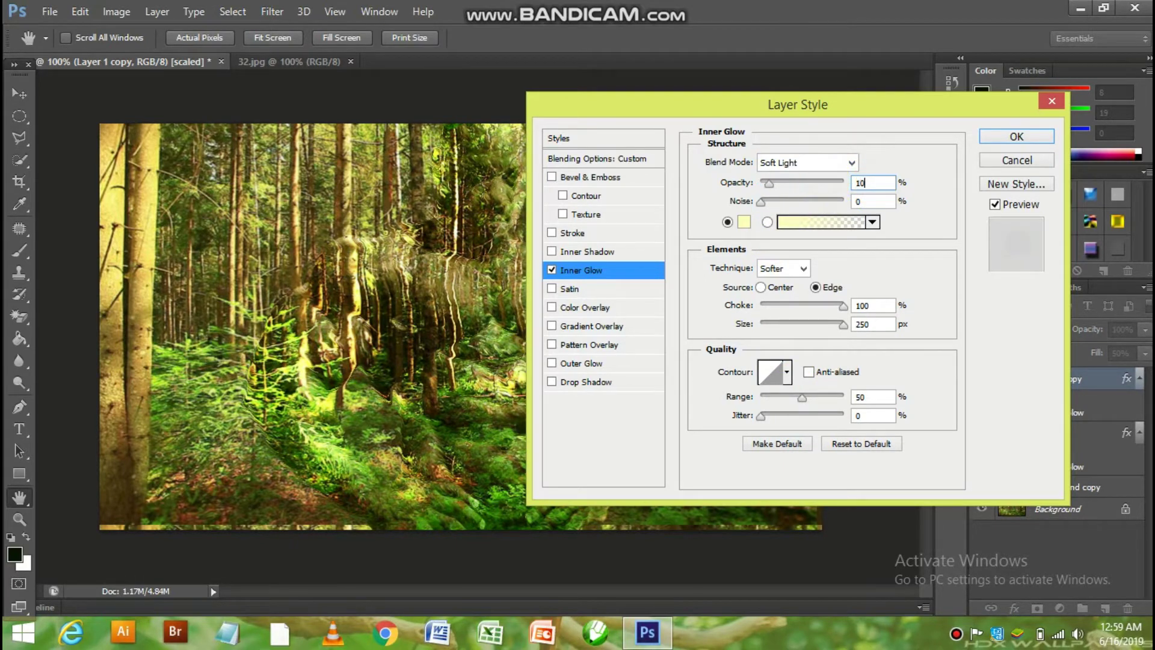
pyautogui.write('0')
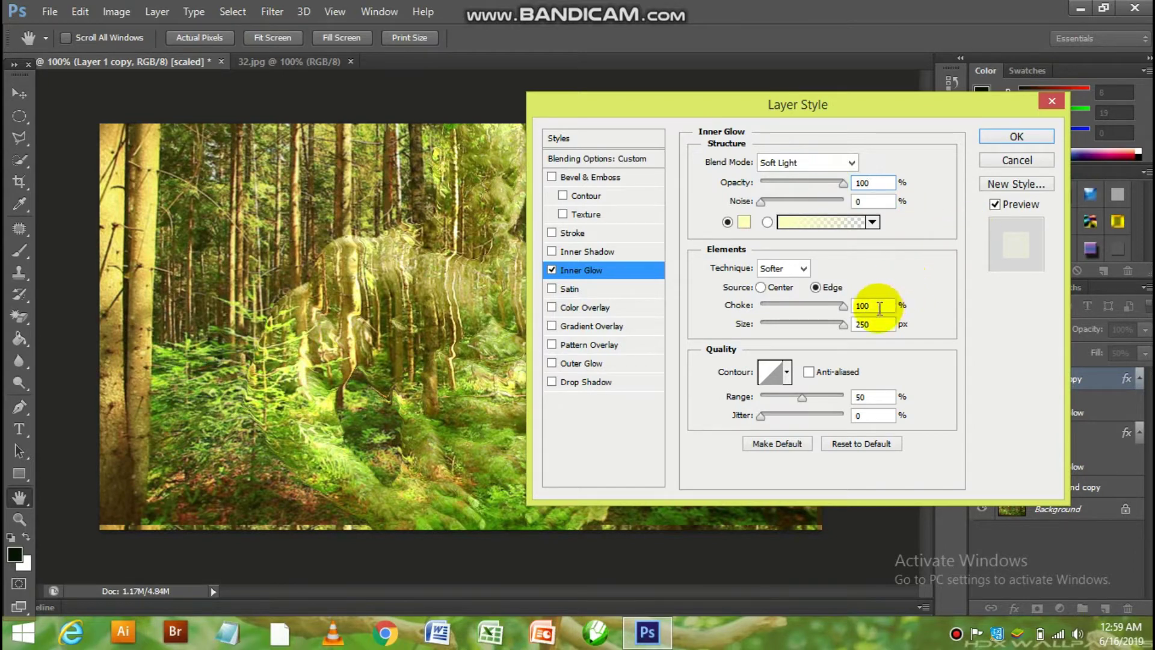
pyautogui.doubleClick(866, 305)
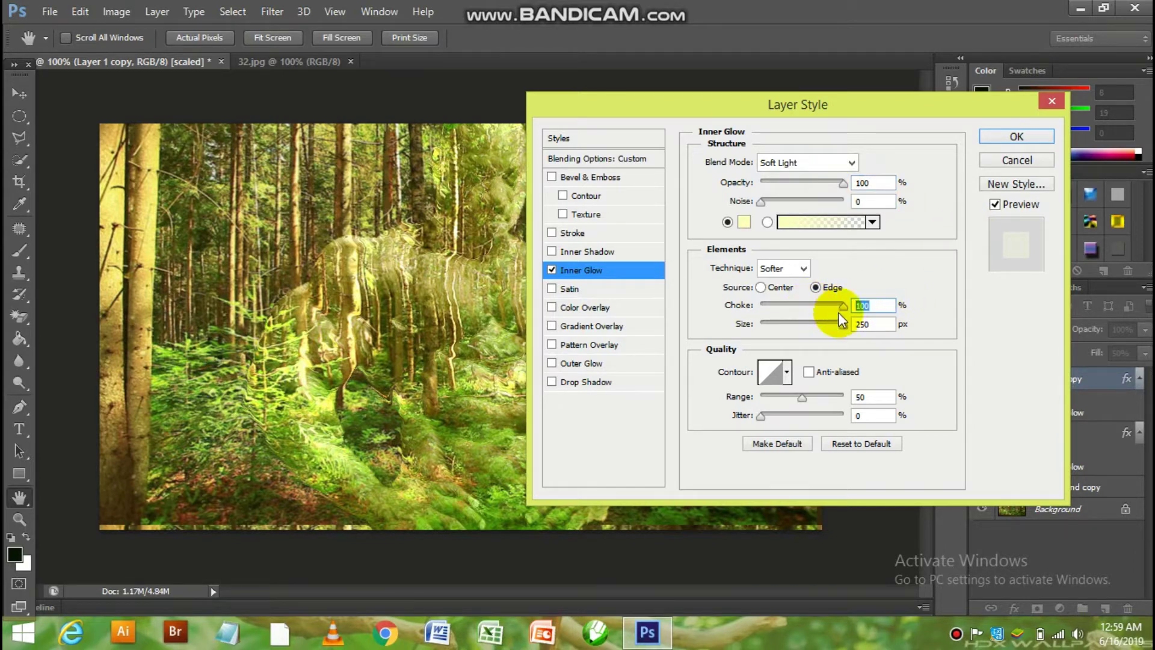
pyautogui.write('0')
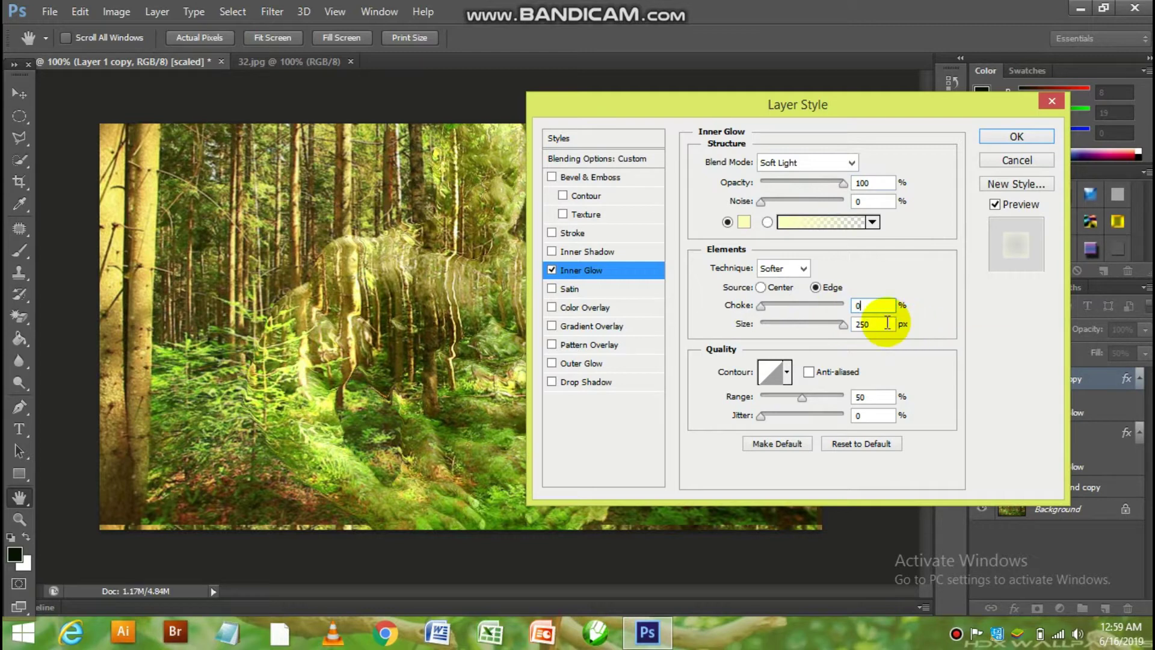
pyautogui.click(859, 324)
pyautogui.doubleClick(859, 324)
pyautogui.write('20')
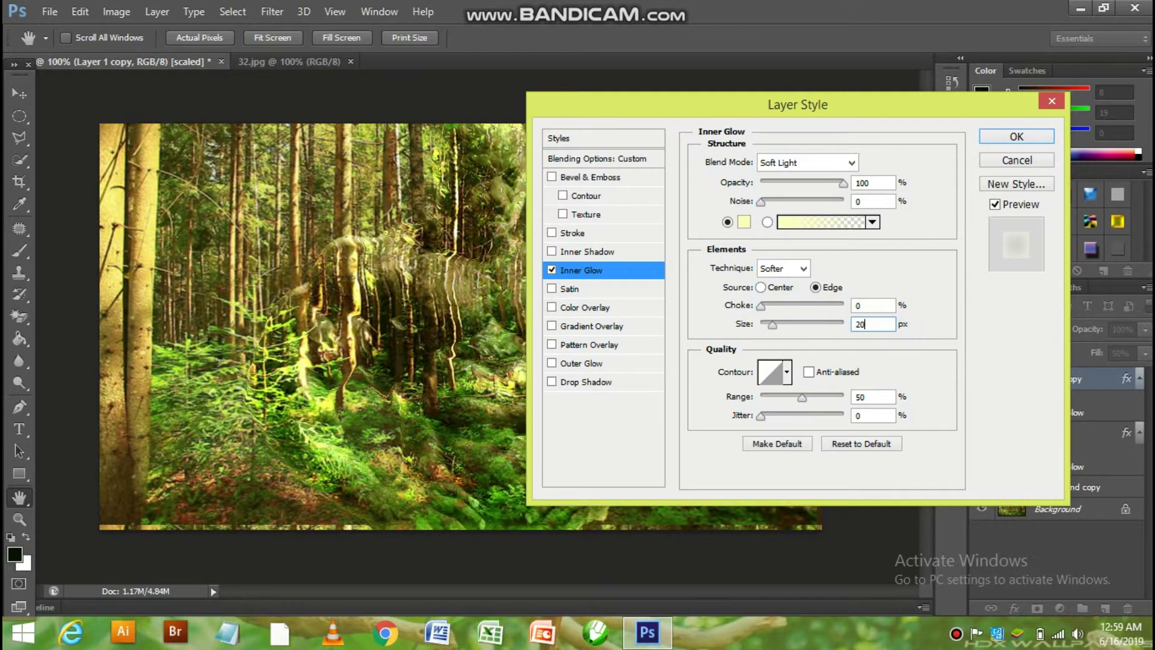
pyautogui.click(1033, 137)
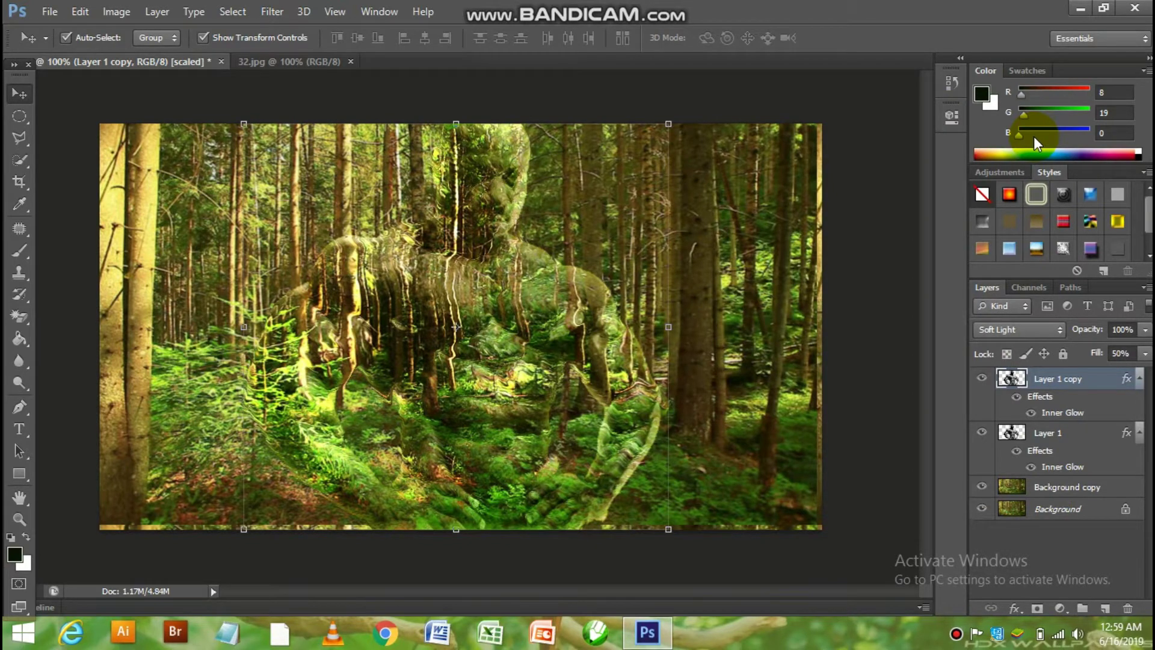
pyautogui.hotkey('ctrl', 'j')
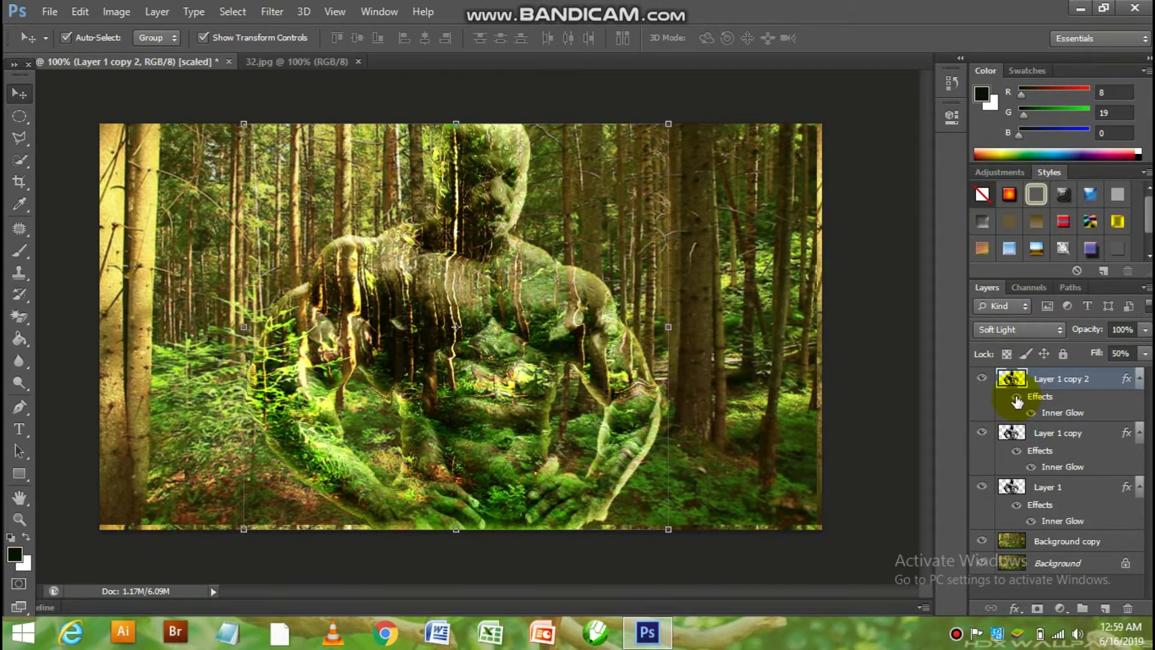
# Toggle the inner glow on Layer 1 copy 2, then set it to Hard Light with 30% fill.
pyautogui.click(1016, 400)
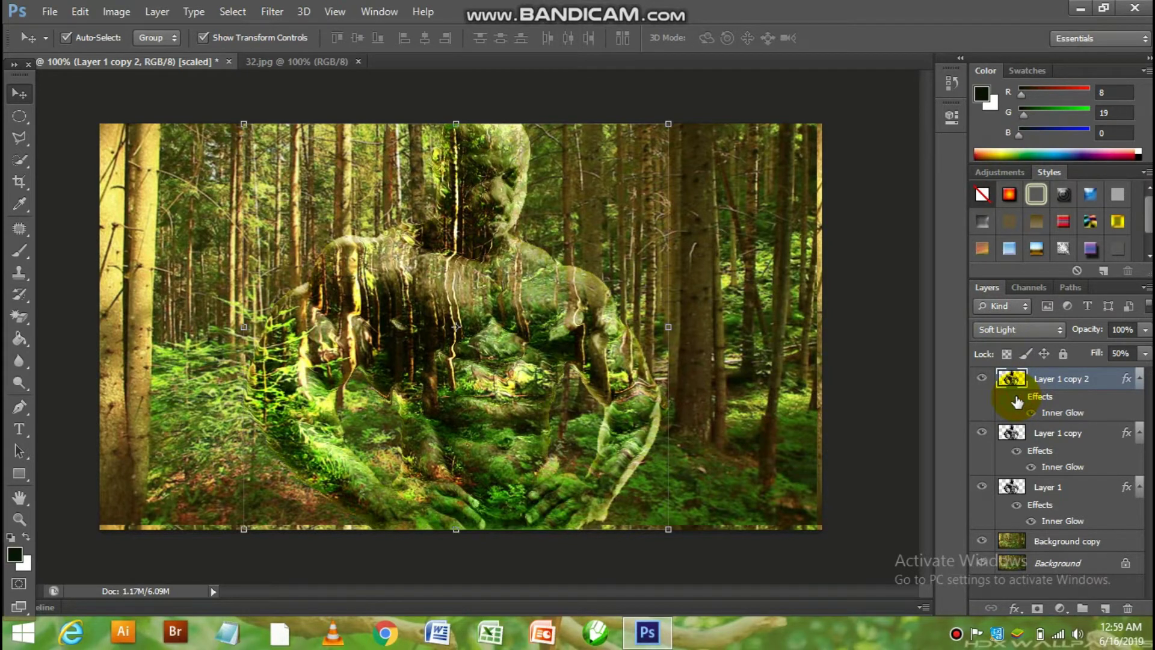
pyautogui.click(1049, 334)
pyautogui.click(1049, 334)
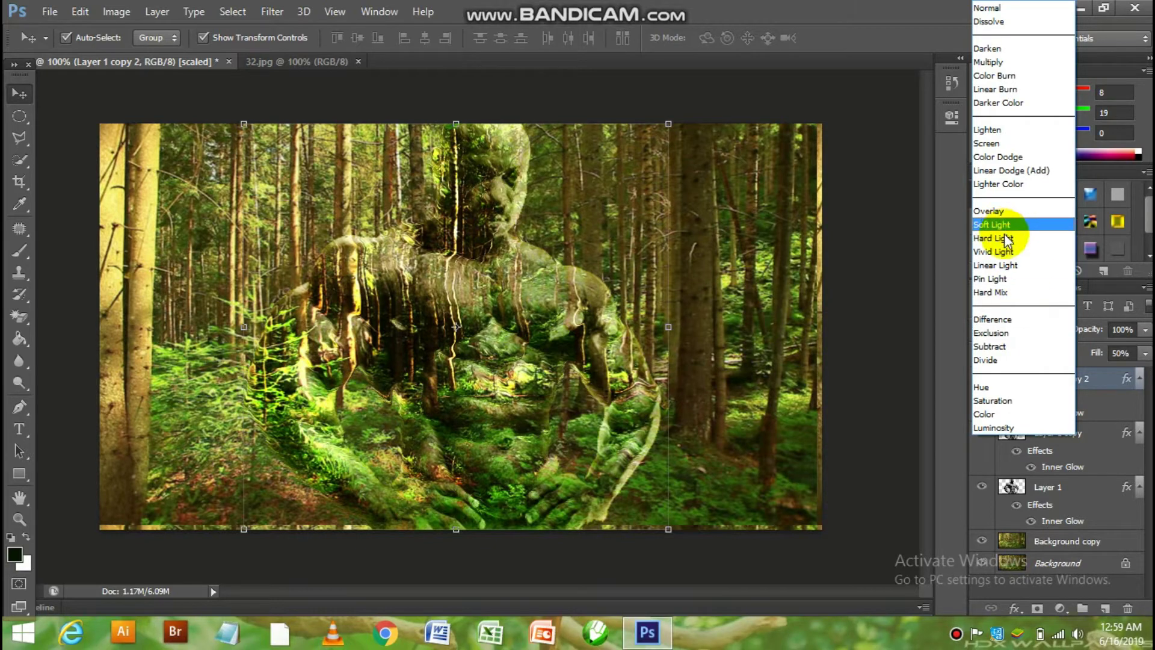
pyautogui.click(1008, 239)
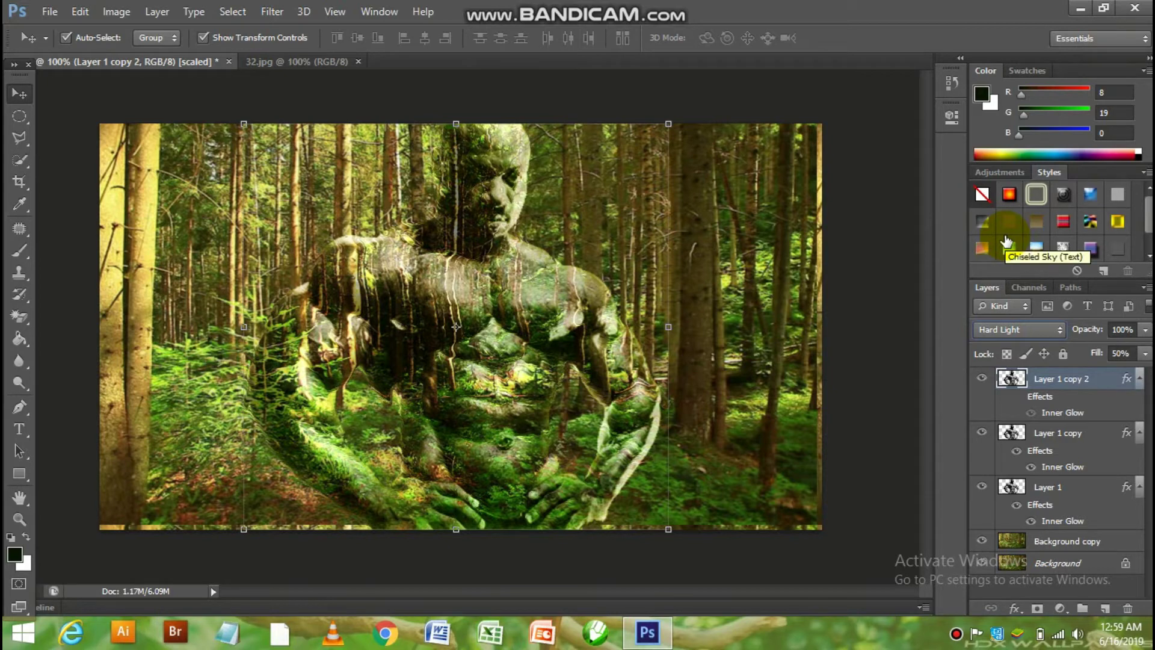
pyautogui.click(1125, 353)
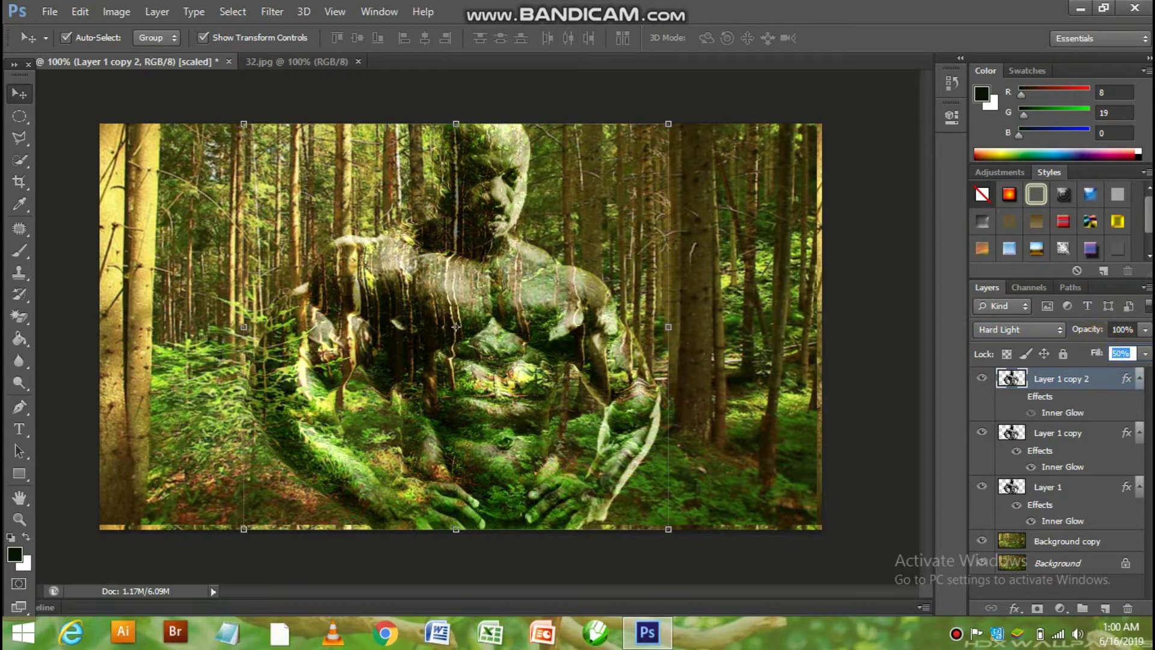
pyautogui.write('30')
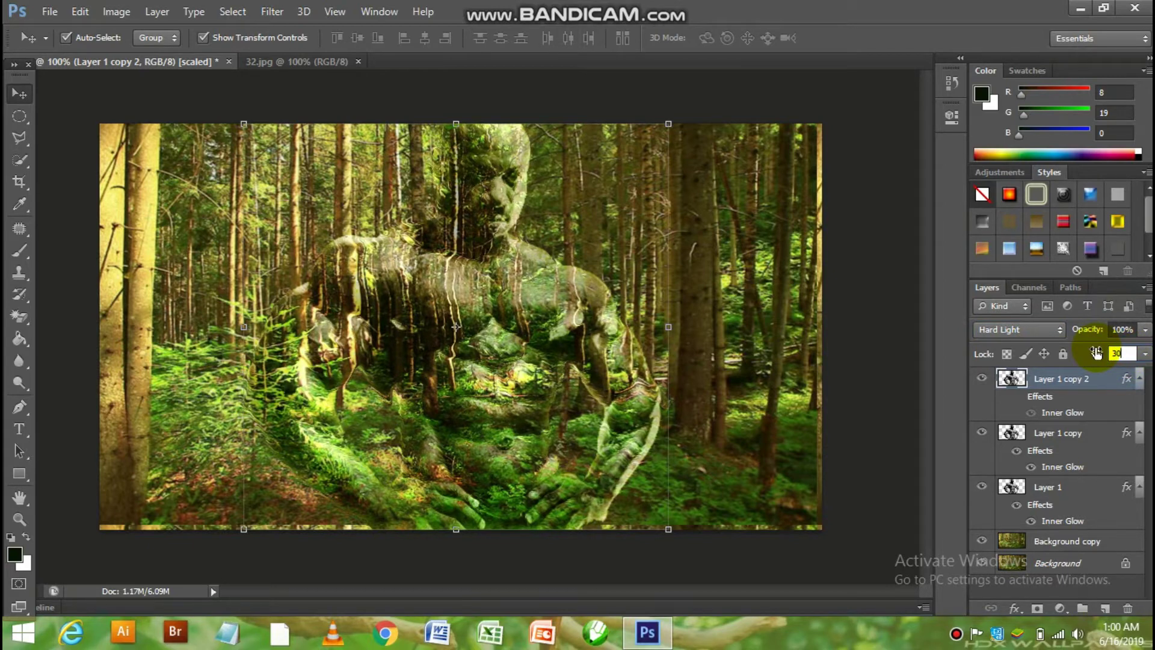
pyautogui.press('Return')
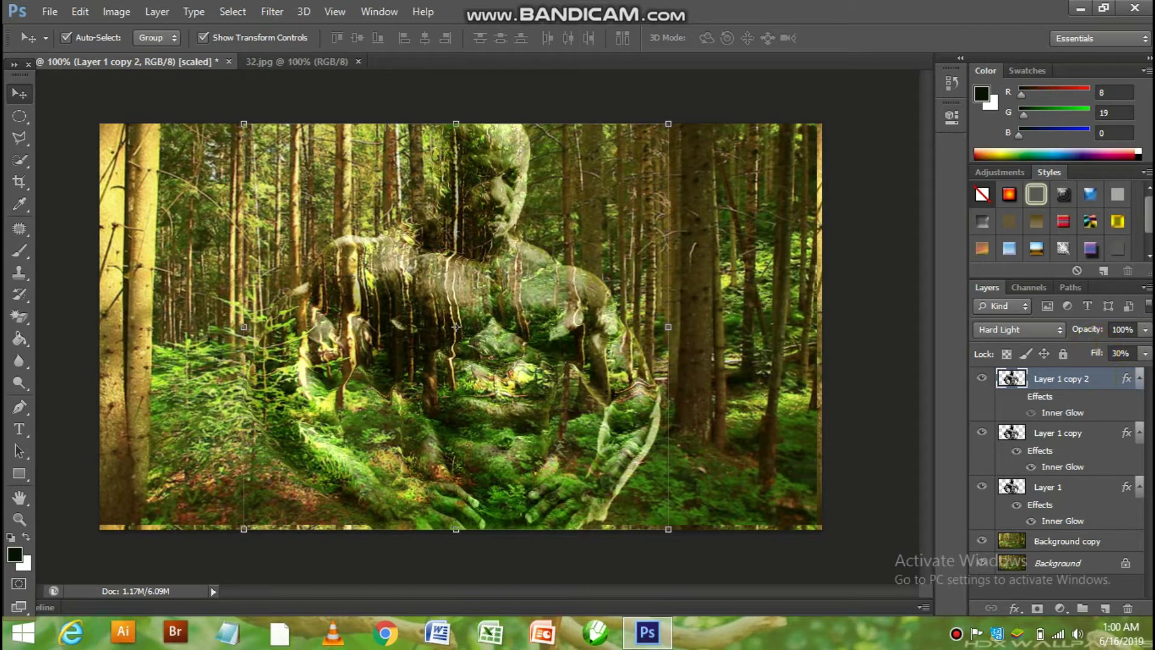
pyautogui.click(1060, 542)
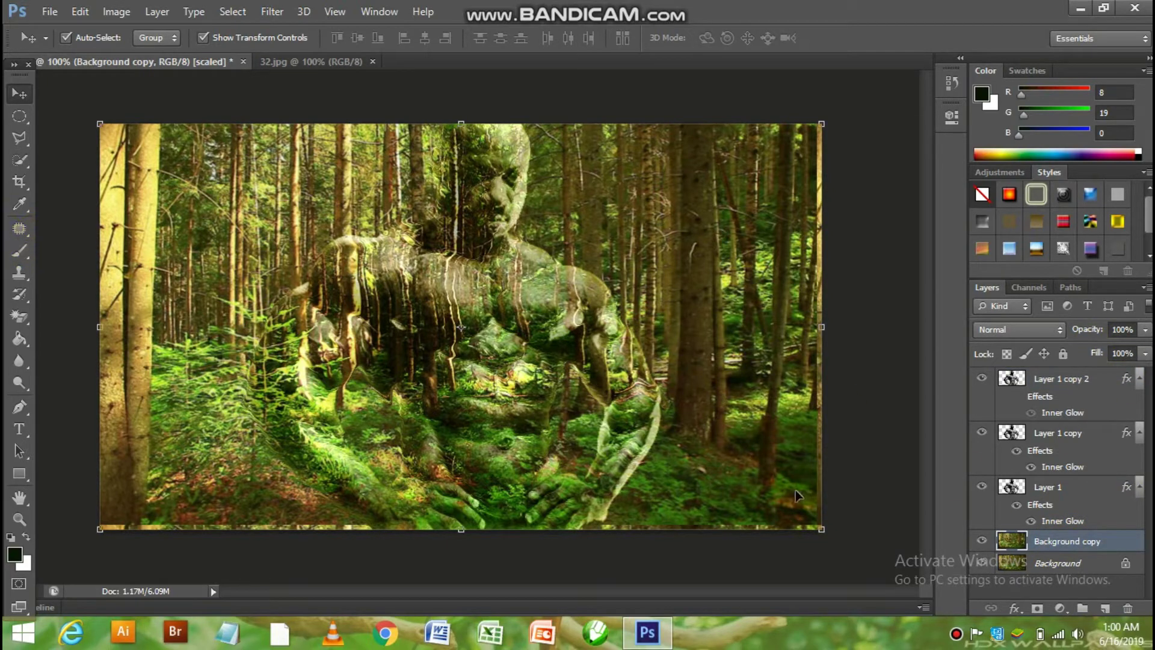
# Mask Background copy and brush out the bright bottom and right edge strips in black.
pyautogui.click(1037, 608)
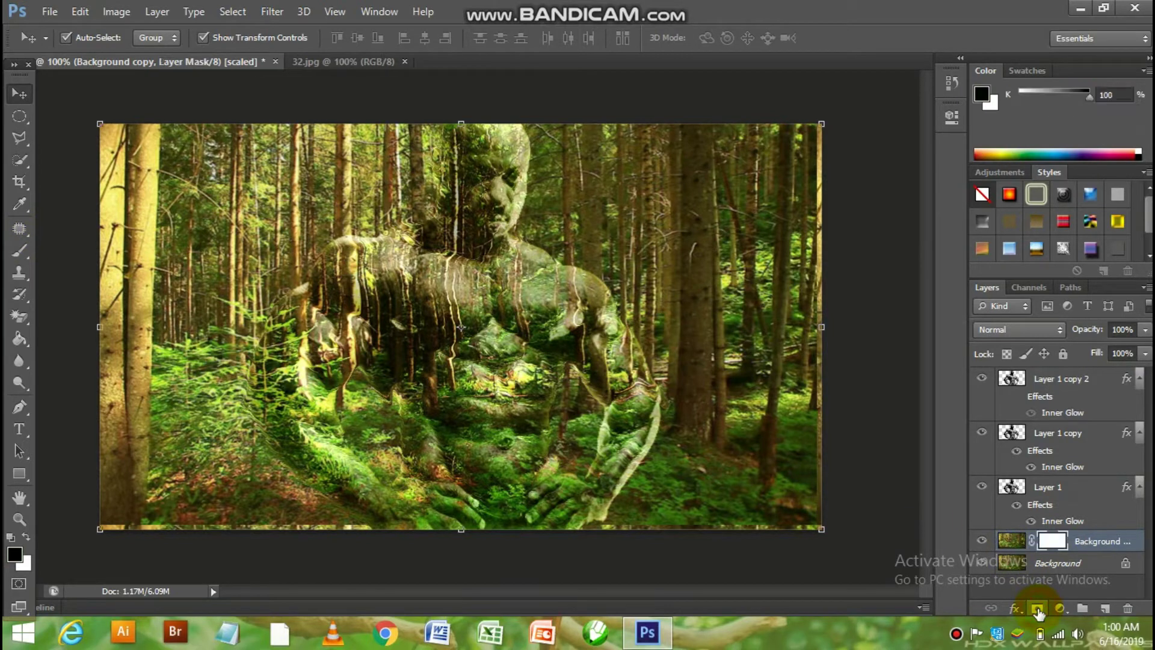
pyautogui.click(28, 249)
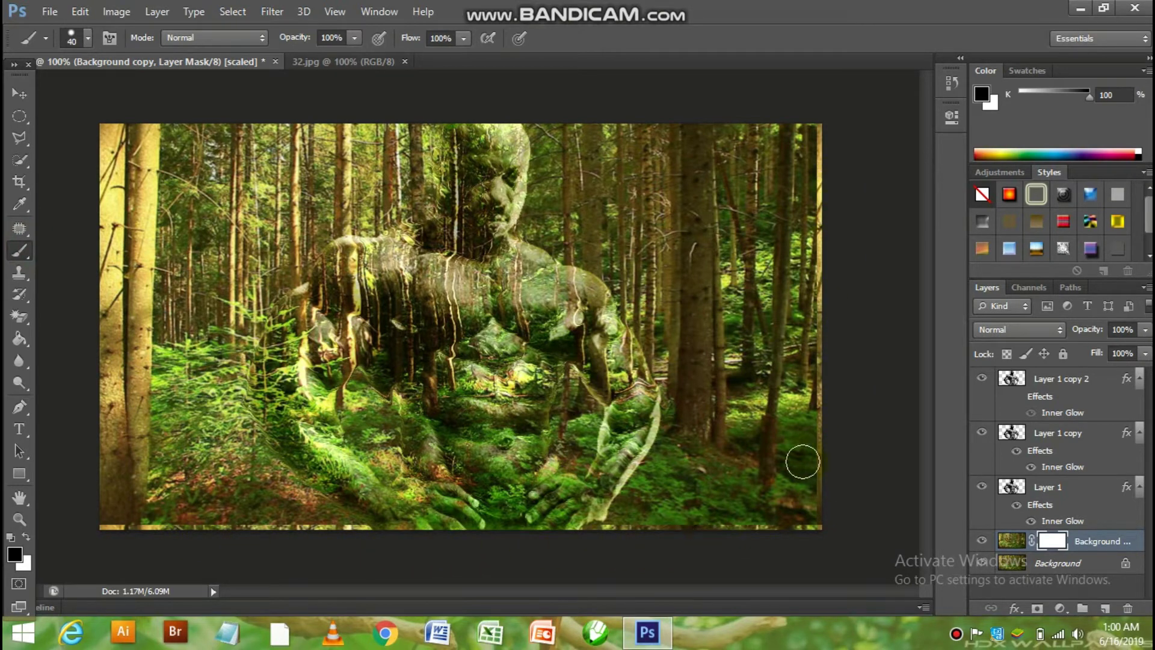
pyautogui.click(99, 533)
pyautogui.moveTo(99, 533)
pyautogui.mouseDown()
pyautogui.moveTo(615, 534)
pyautogui.moveTo(820, 516)
pyautogui.mouseUp()
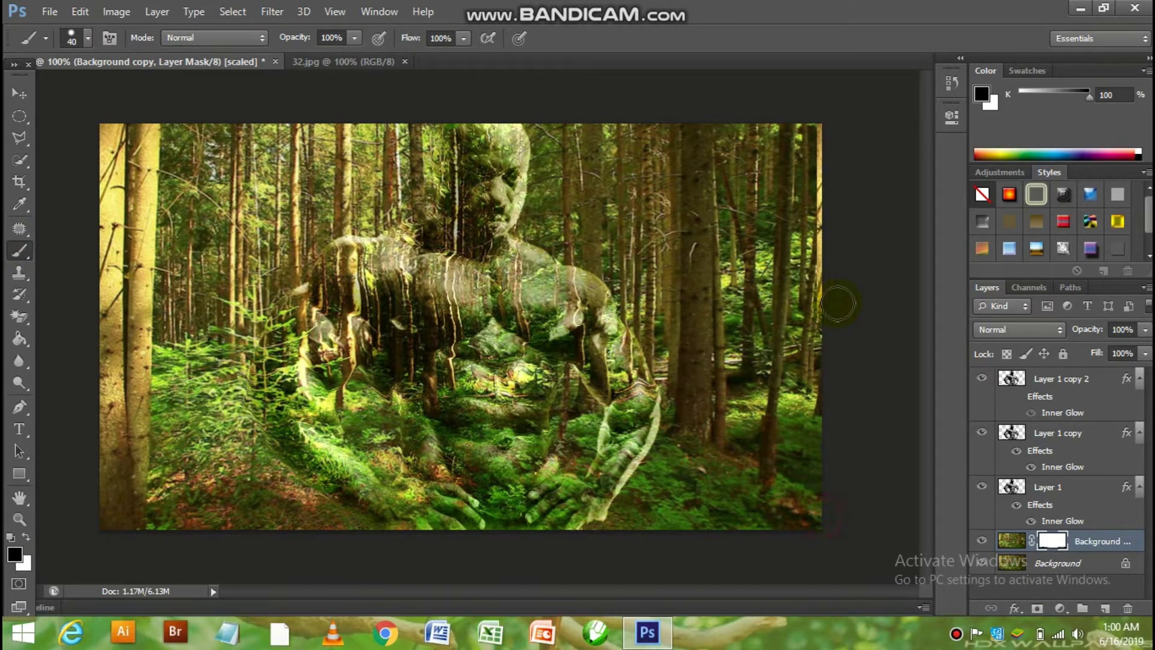
pyautogui.moveTo(821, 515); pyautogui.dragTo(809, 120)
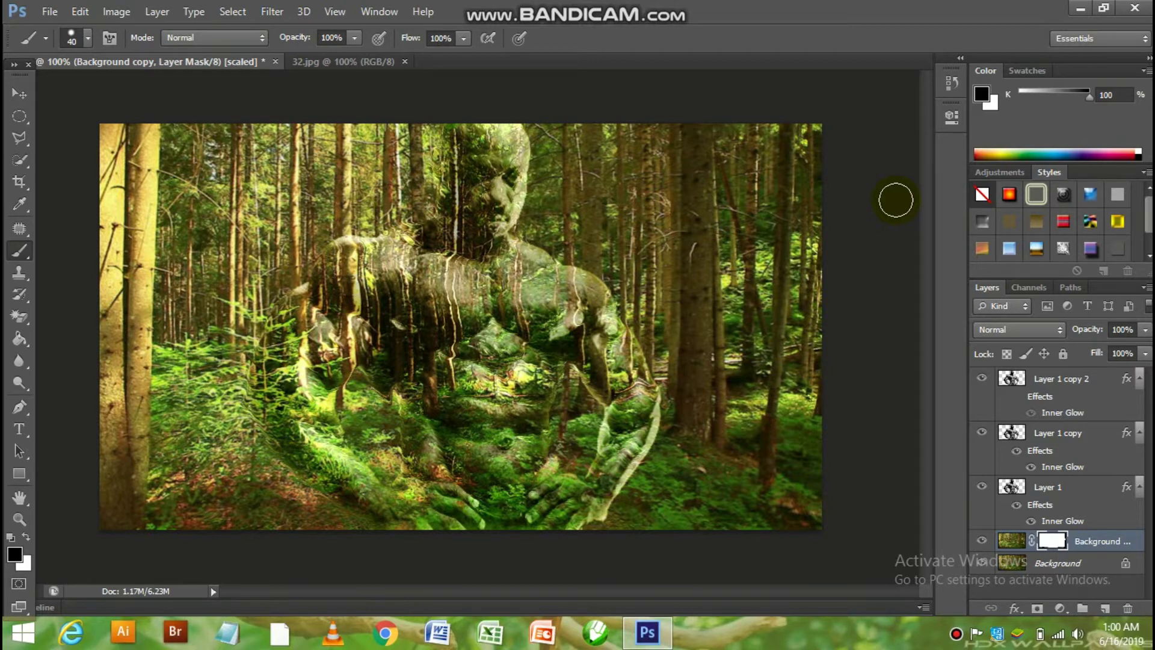
pyautogui.click(27, 92)
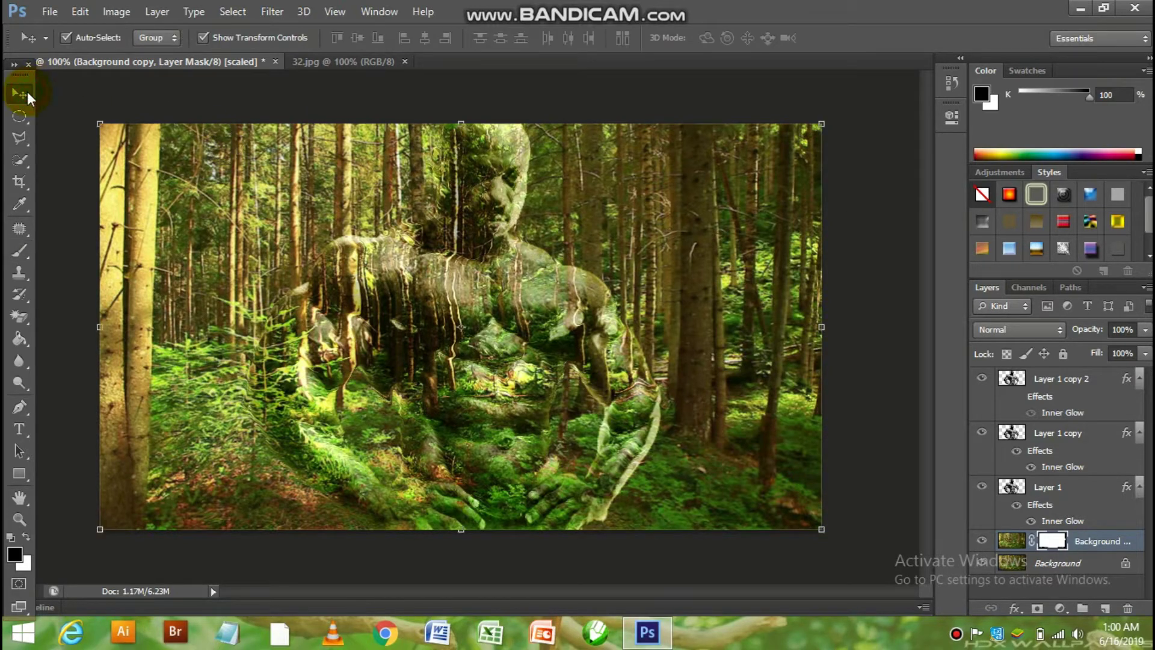
# Close 1.jpg without saving, then close 32.jpg.
pyautogui.click(274, 61)
pyautogui.click(571, 248)
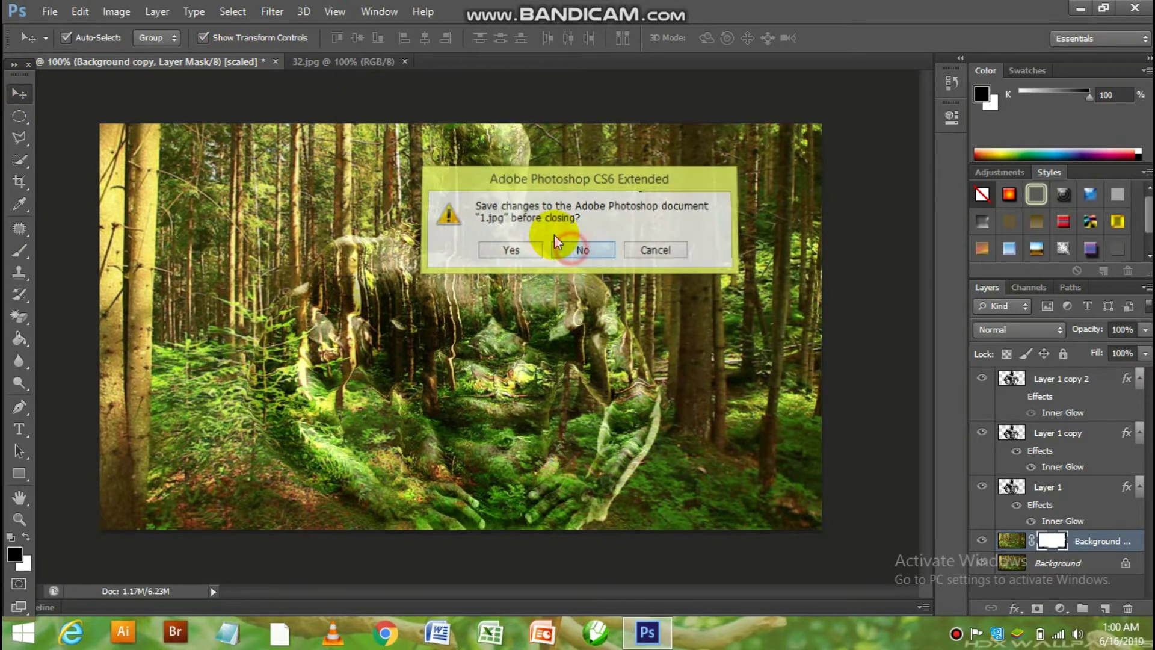
pyautogui.click(124, 61)
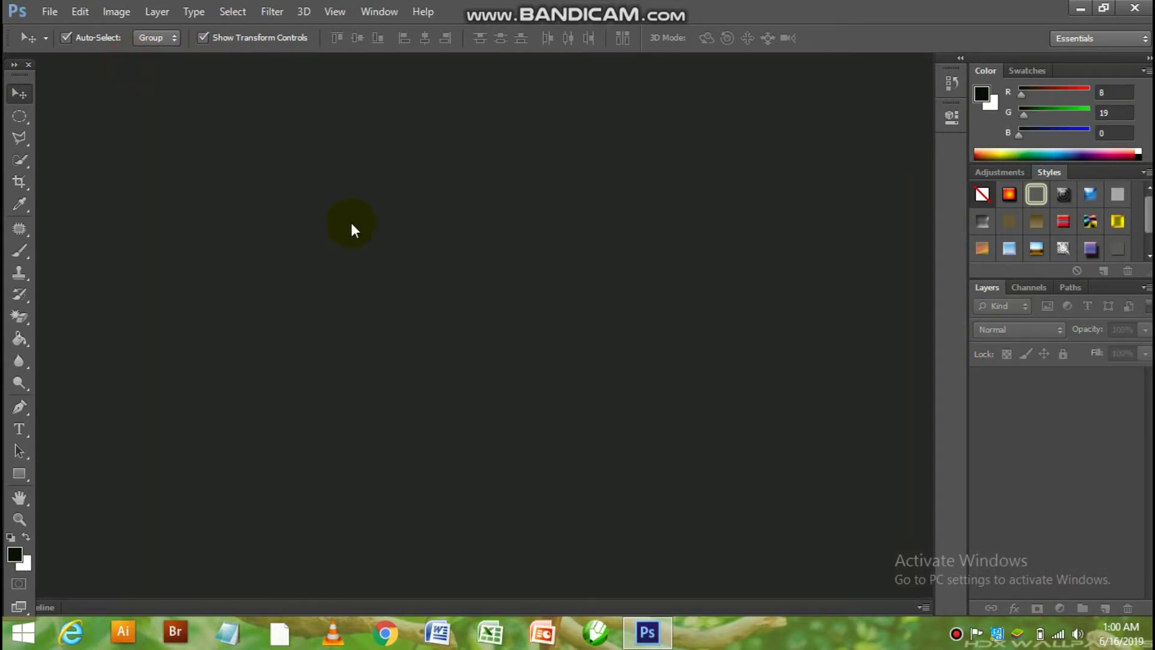
# Open yellow-wood-desktop-wallpaper.jpg and the red t-shirt photo.
pyautogui.doubleClick(352, 225)
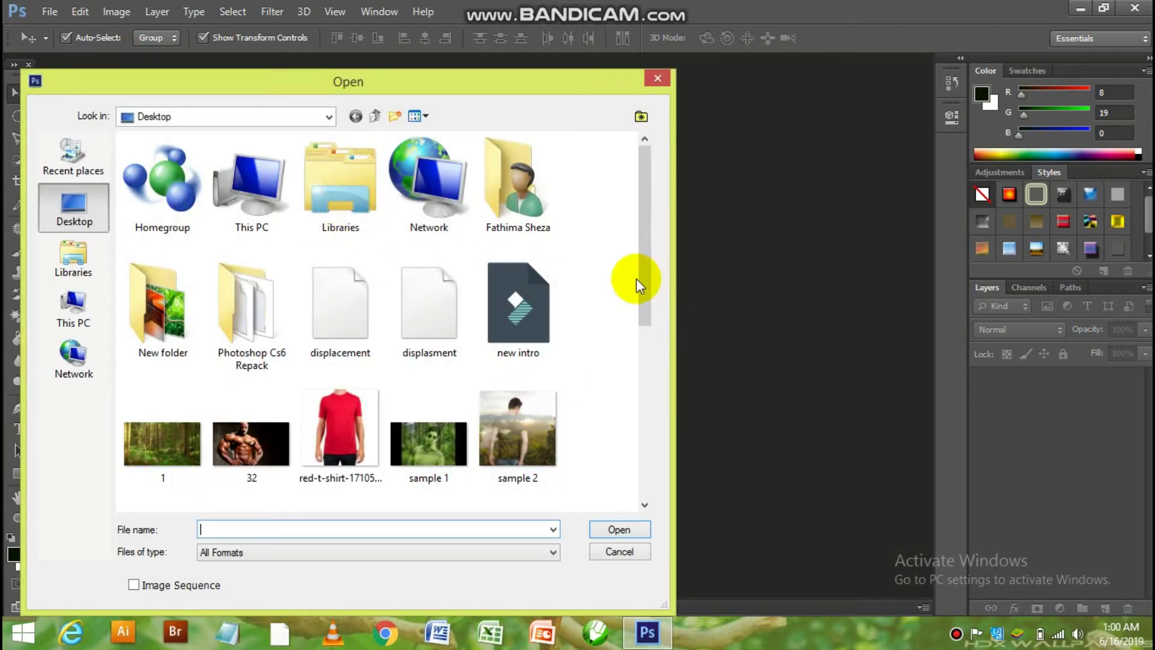
pyautogui.moveTo(642, 283); pyautogui.dragTo(572, 371)
pyautogui.click(525, 385)
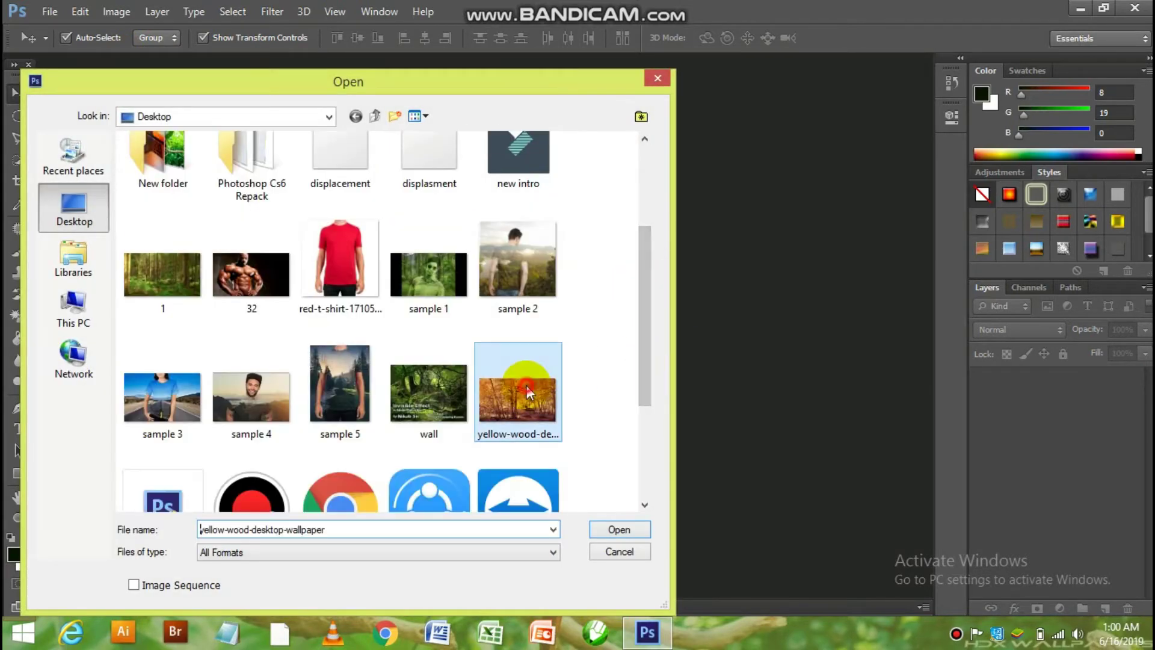
pyautogui.doubleClick(526, 385)
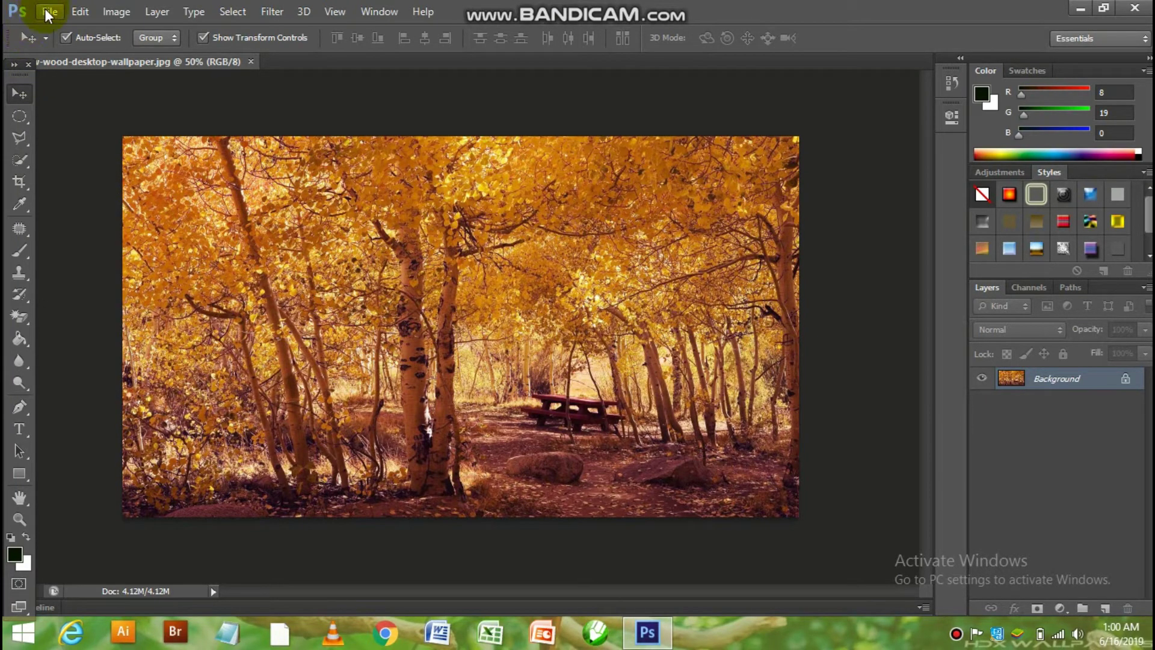
pyautogui.click(49, 12)
pyautogui.click(55, 46)
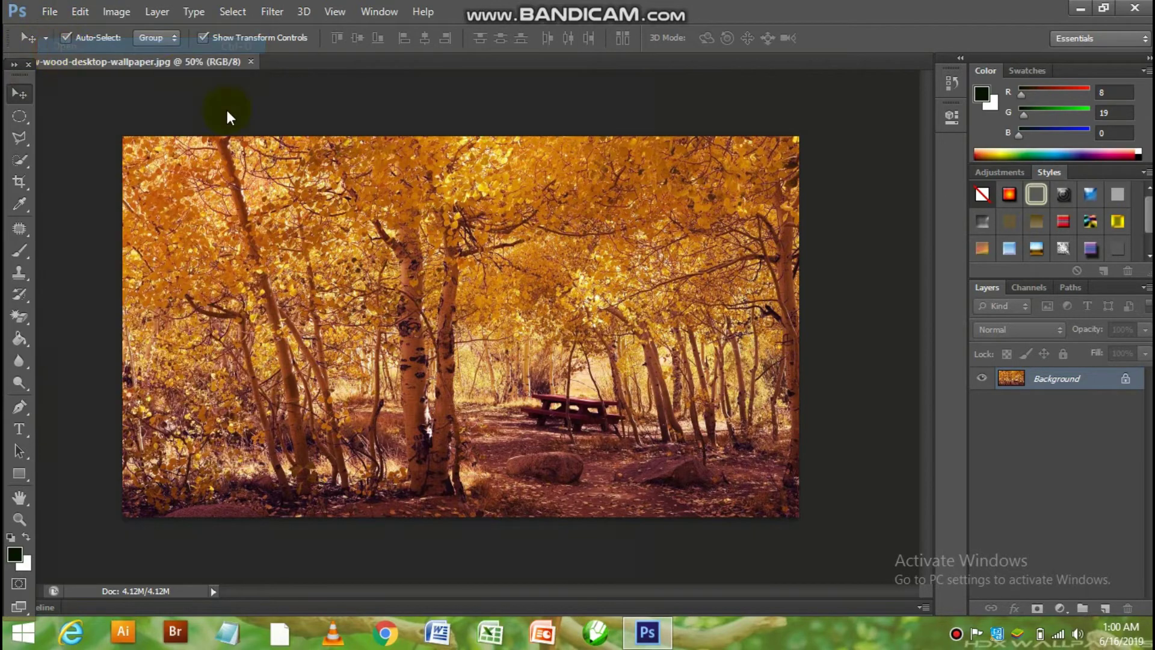
pyautogui.doubleClick(341, 443)
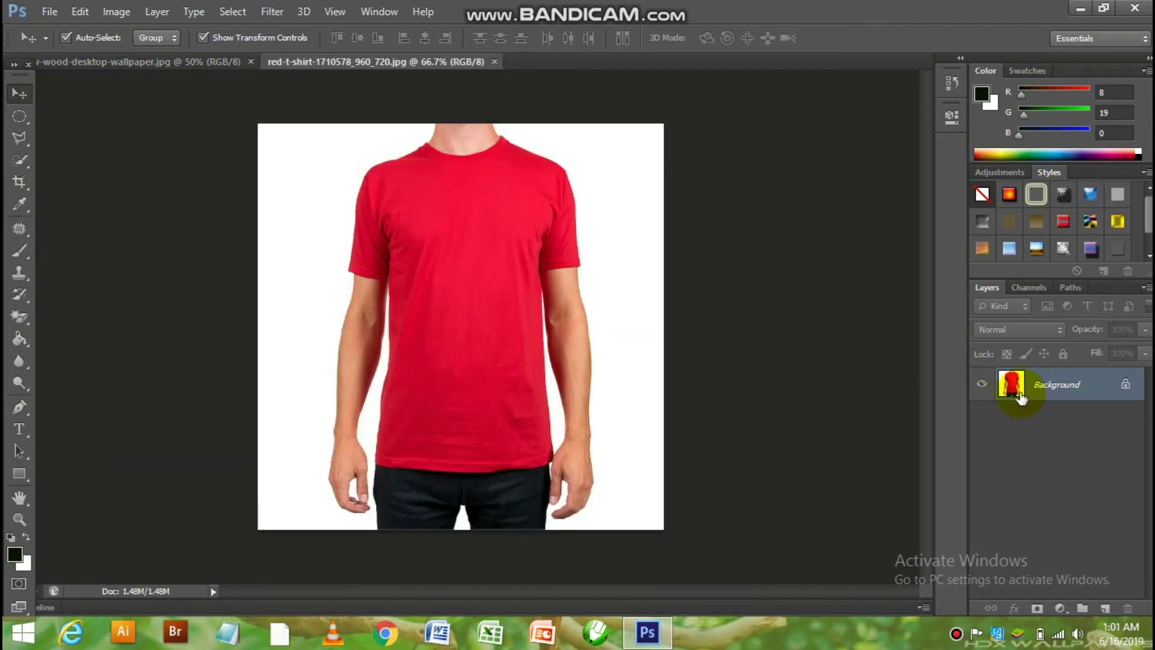
# Quick-select the red t-shirt and copy it onto its own layer.
pyautogui.moveTo(1017, 385); pyautogui.dragTo(388, 230)
pyautogui.click(21, 159)
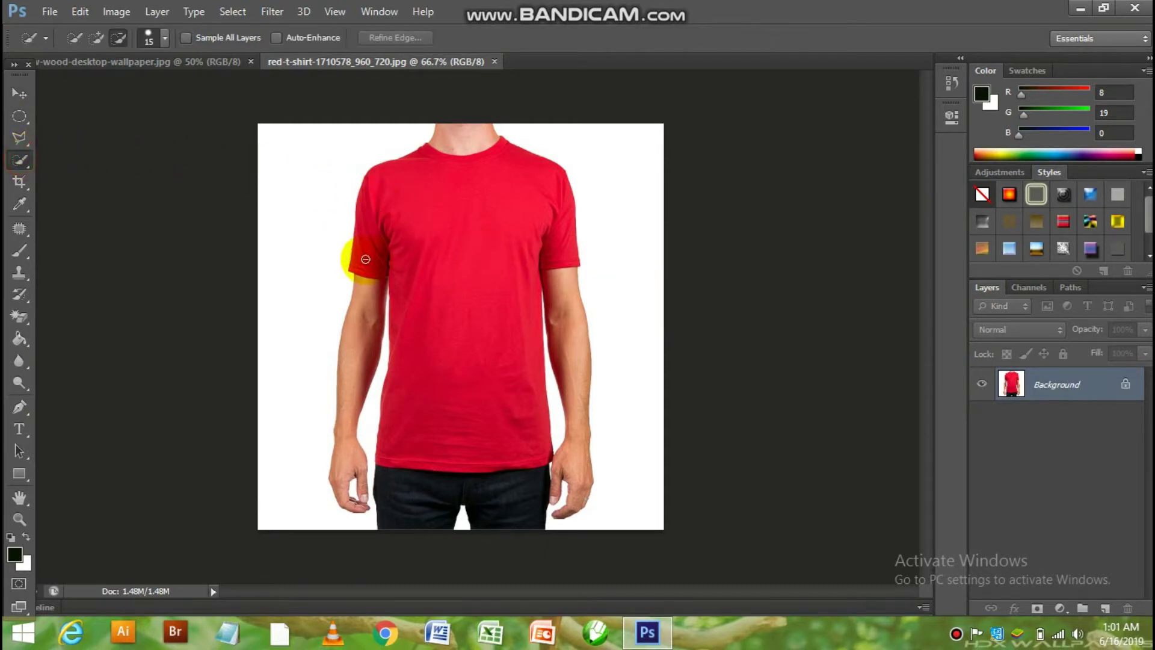
pyautogui.moveTo(374, 229); pyautogui.dragTo(540, 212)
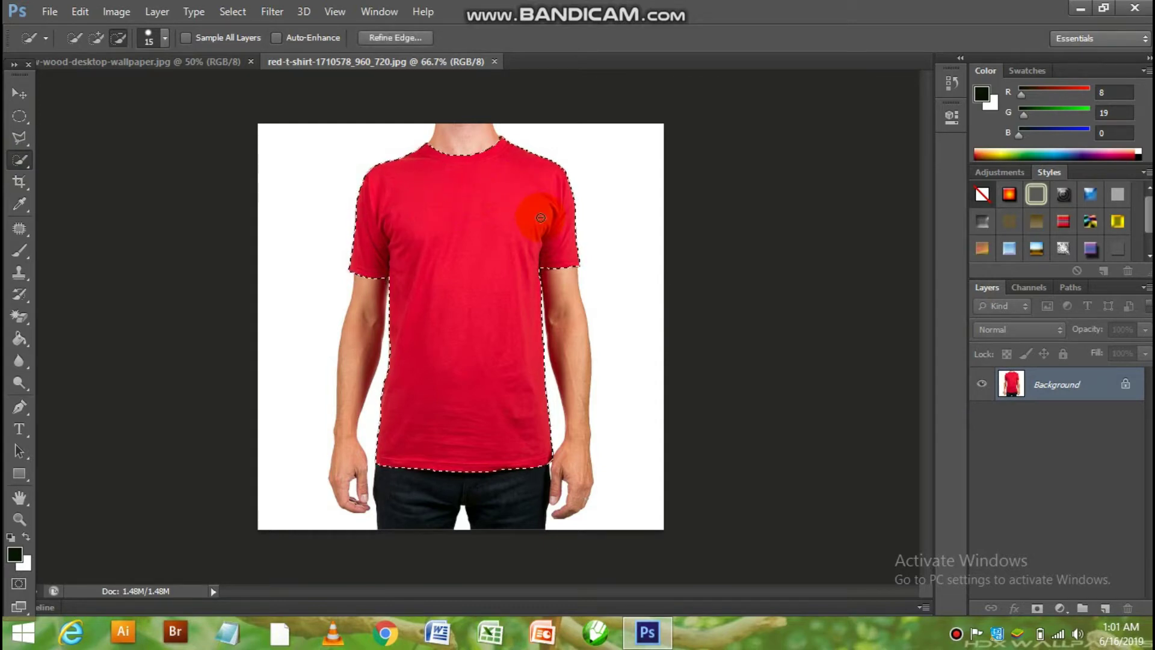
pyautogui.hotkey('ctrl', 'j')
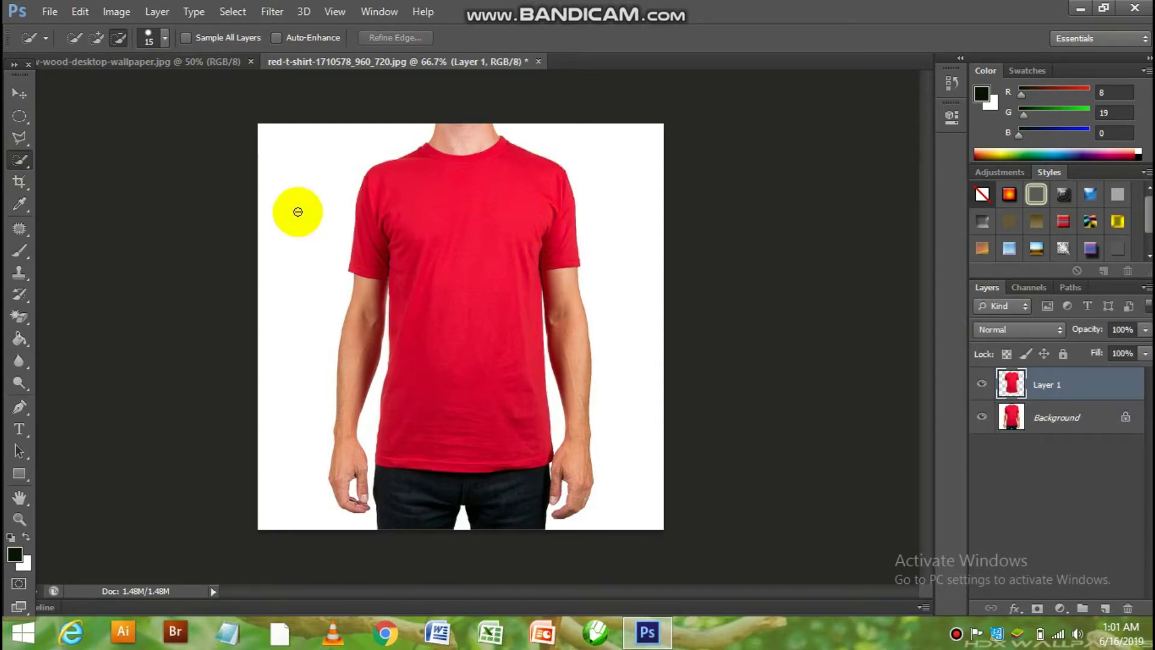
pyautogui.click(18, 92)
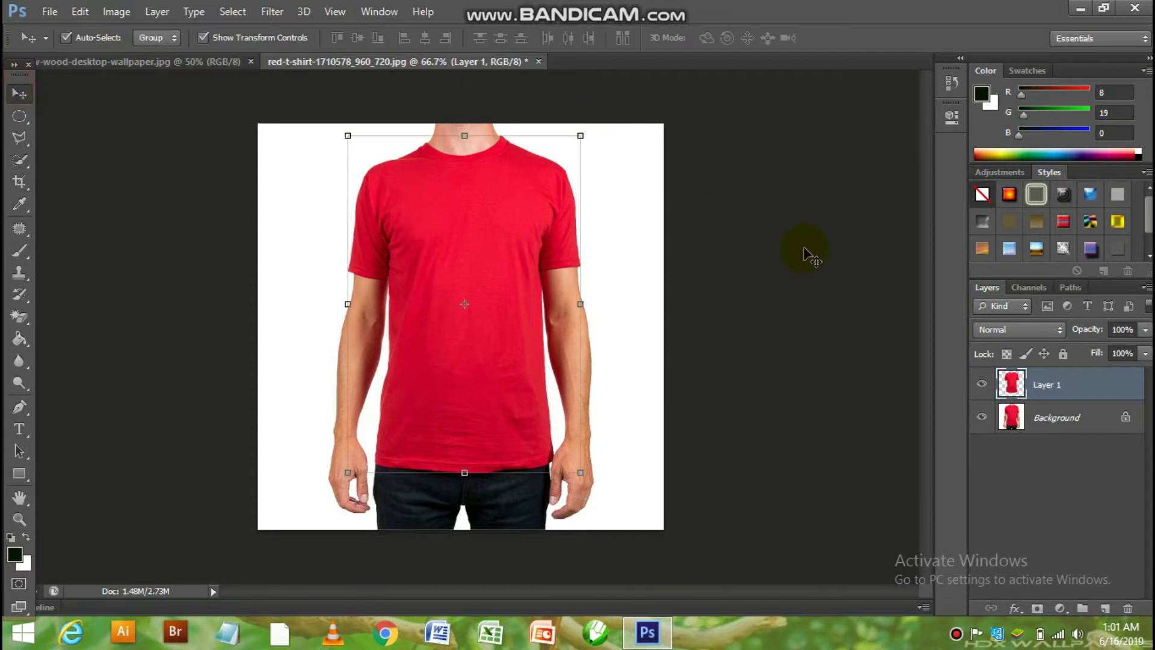
# Quick-select the neck, arms, hands and jeans on Background, then copy them to a new layer.
pyautogui.click(1044, 422)
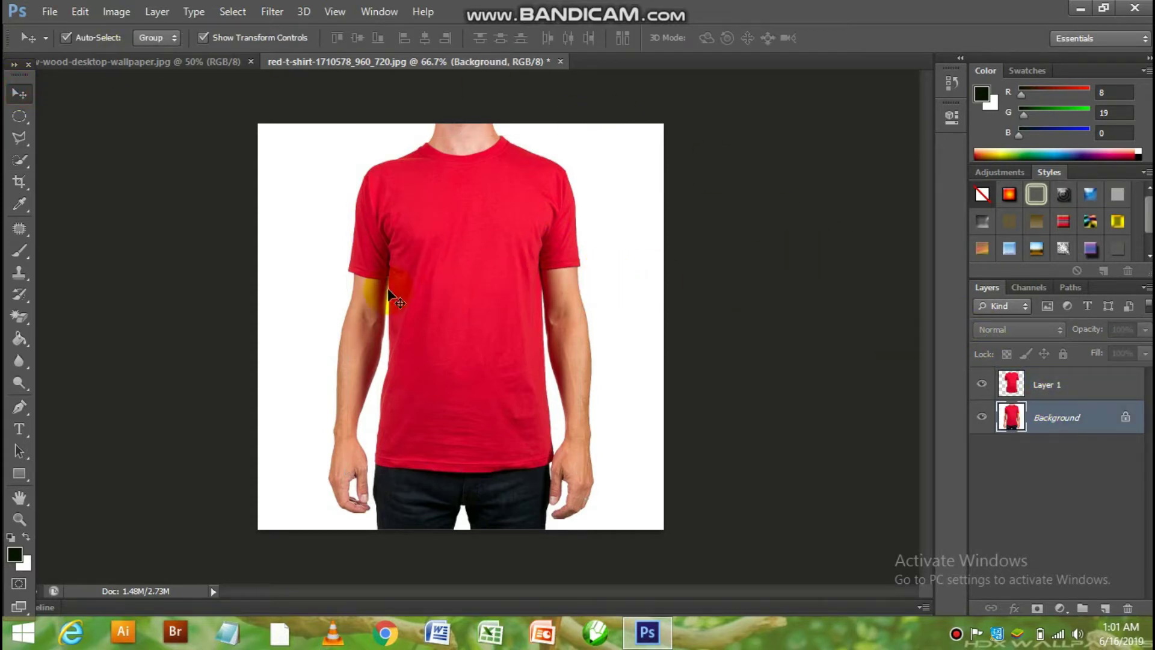
pyautogui.click(16, 138)
pyautogui.click(19, 159)
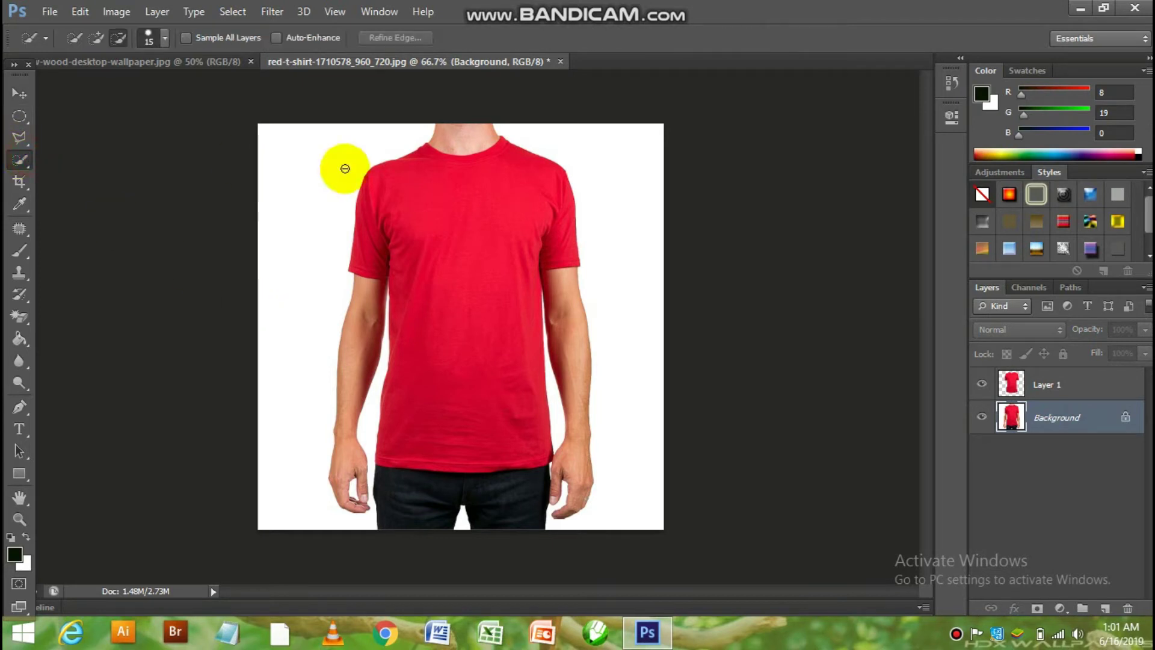
pyautogui.moveTo(456, 144); pyautogui.dragTo(487, 150)
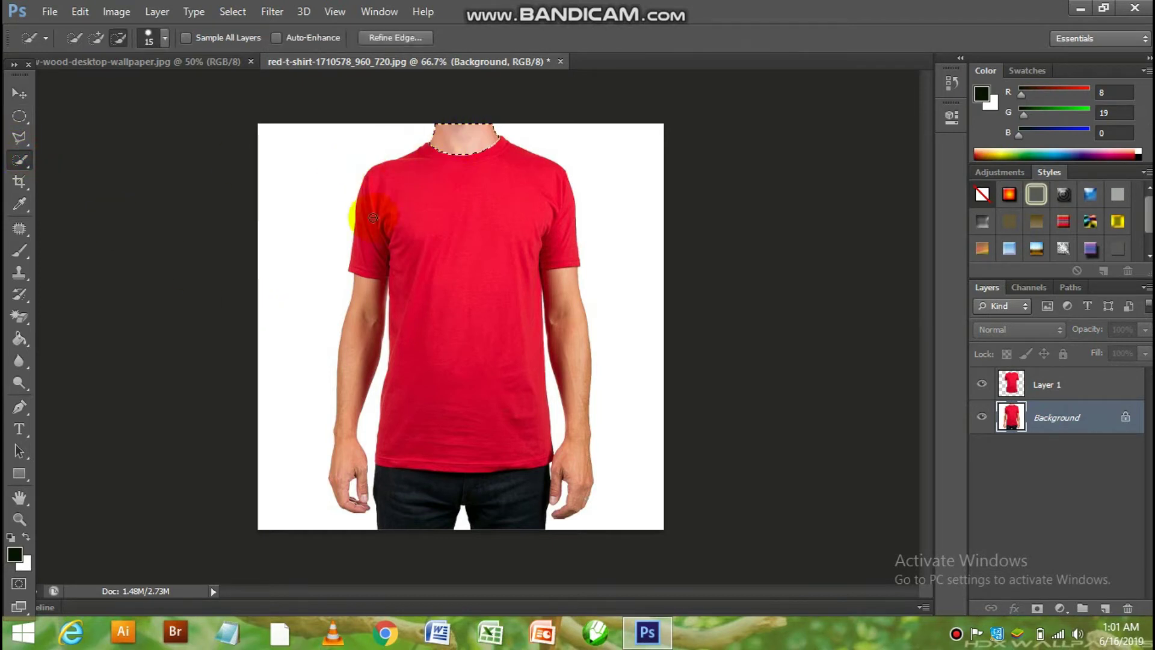
pyautogui.click(97, 38)
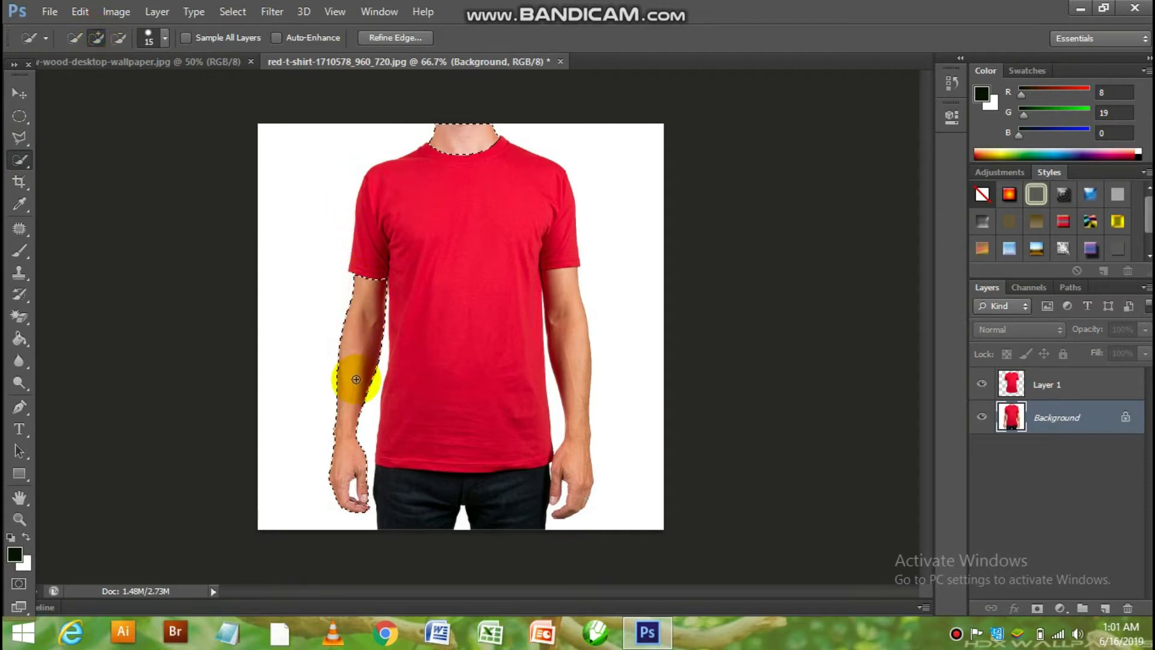
pyautogui.moveTo(359, 283)
pyautogui.mouseDown()
pyautogui.moveTo(352, 502)
pyautogui.moveTo(413, 516)
pyautogui.mouseUp()
pyautogui.moveTo(554, 307); pyautogui.dragTo(568, 346)
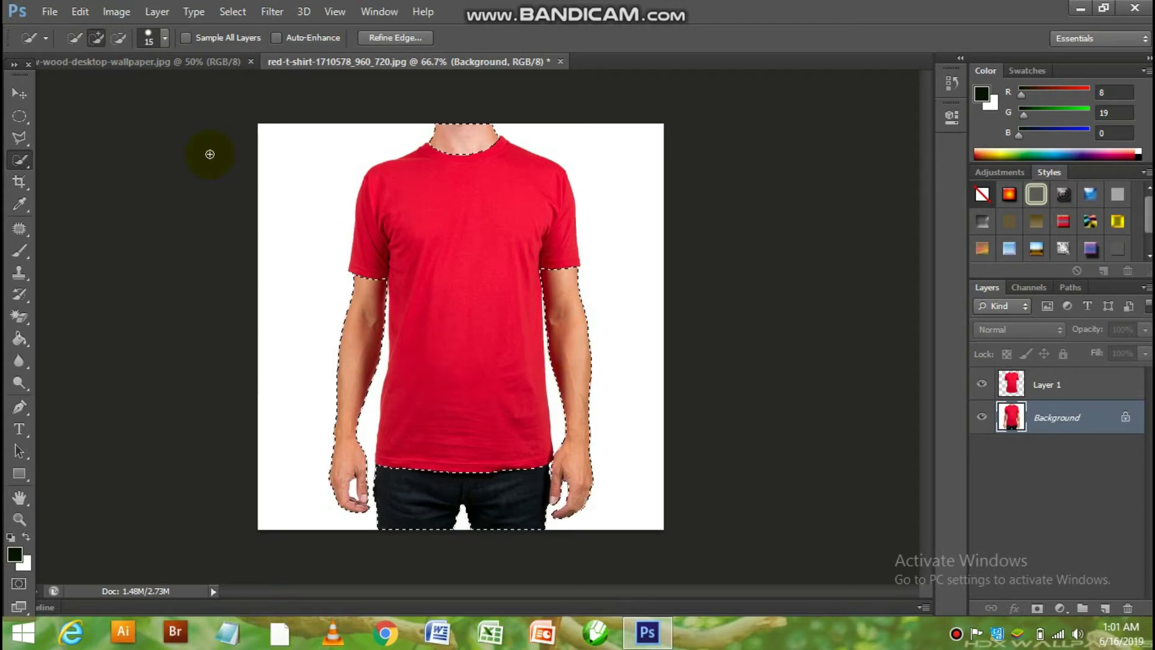
pyautogui.click(123, 38)
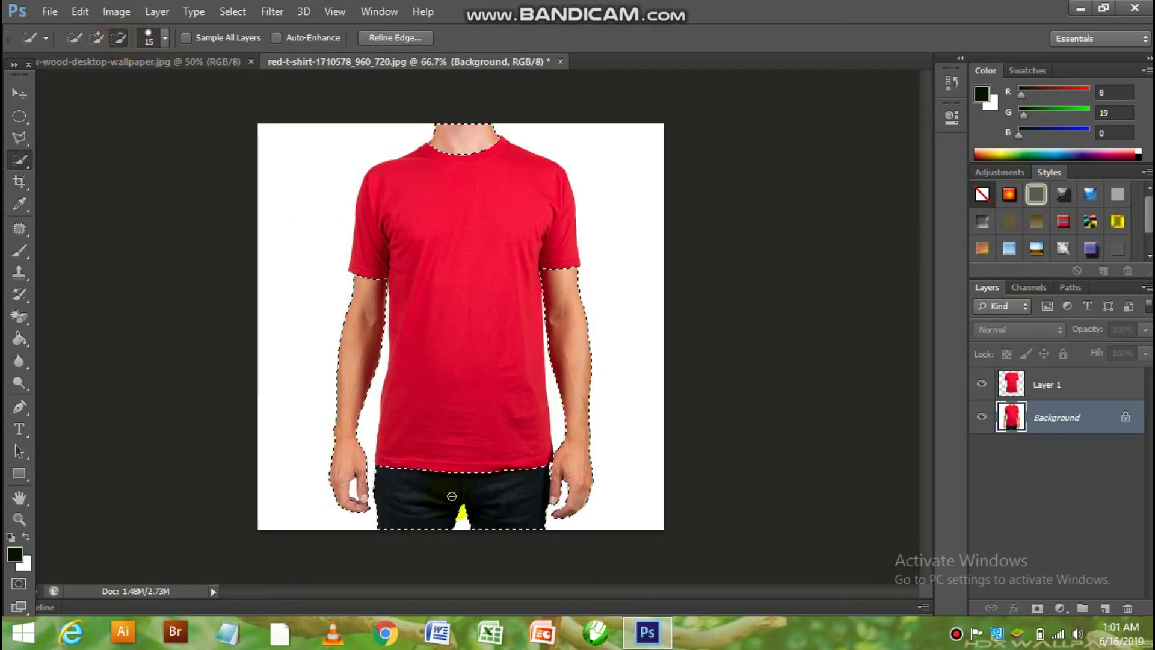
pyautogui.click(461, 527)
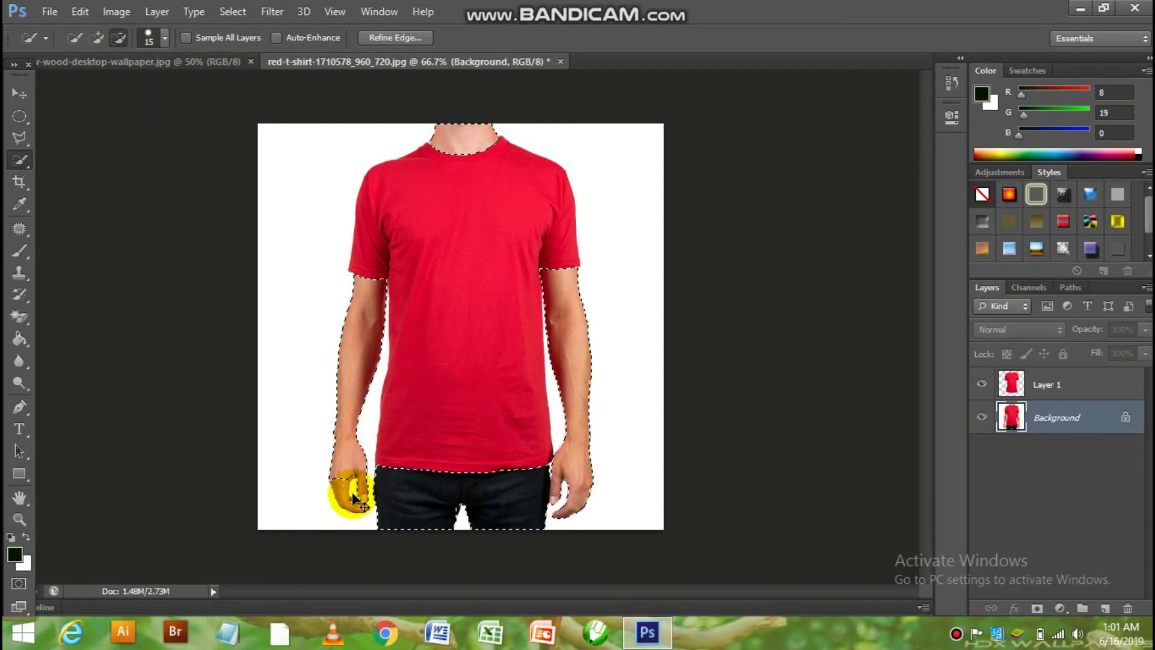
pyautogui.moveTo(354, 493); pyautogui.dragTo(352, 494)
pyautogui.click(28, 87)
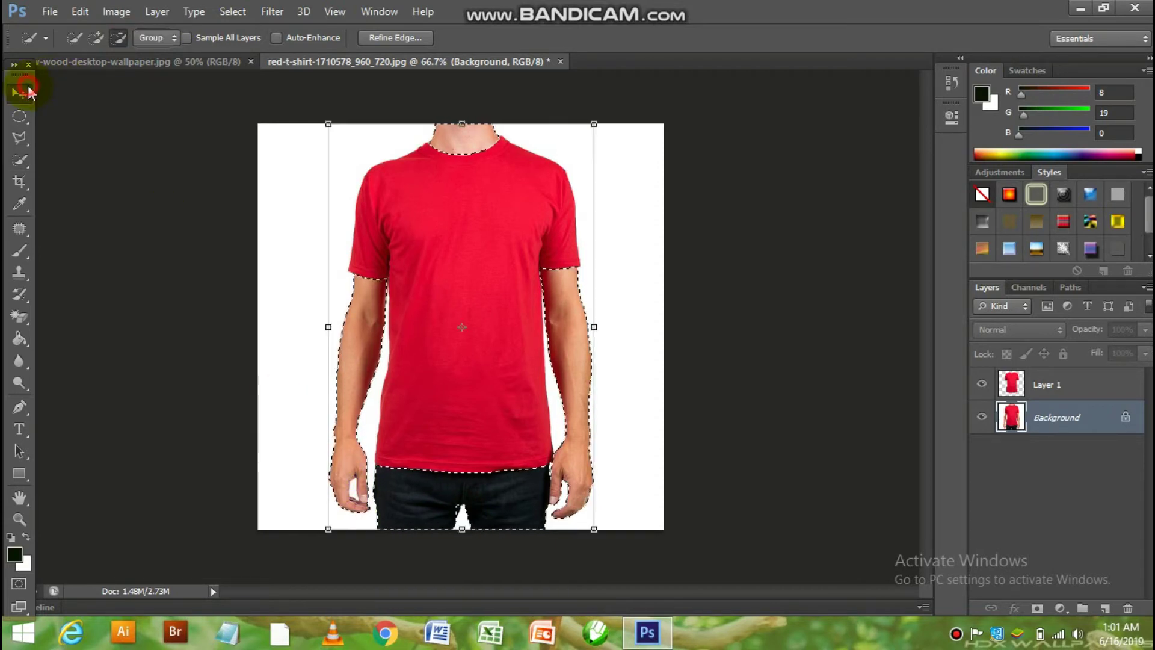
pyautogui.hotkey('ctrl', 'j')
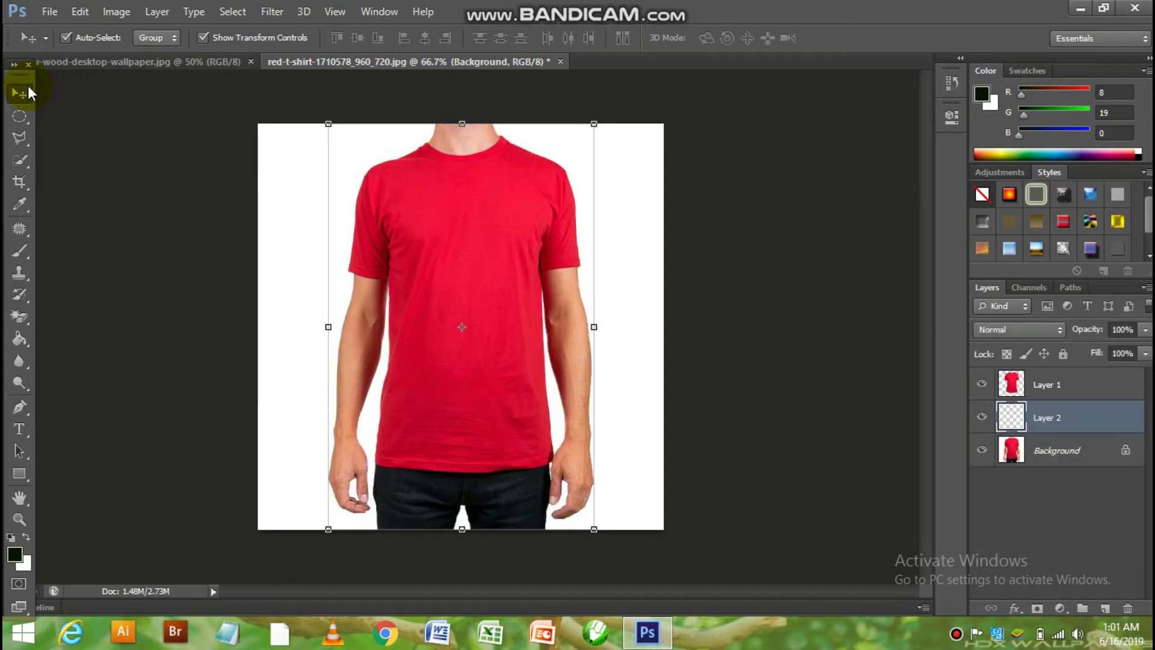
# Drag both model layers into the forest image and enlarge them to reach the top.
pyautogui.keyDown('shift'); pyautogui.click(1048, 387); pyautogui.keyUp('shift')
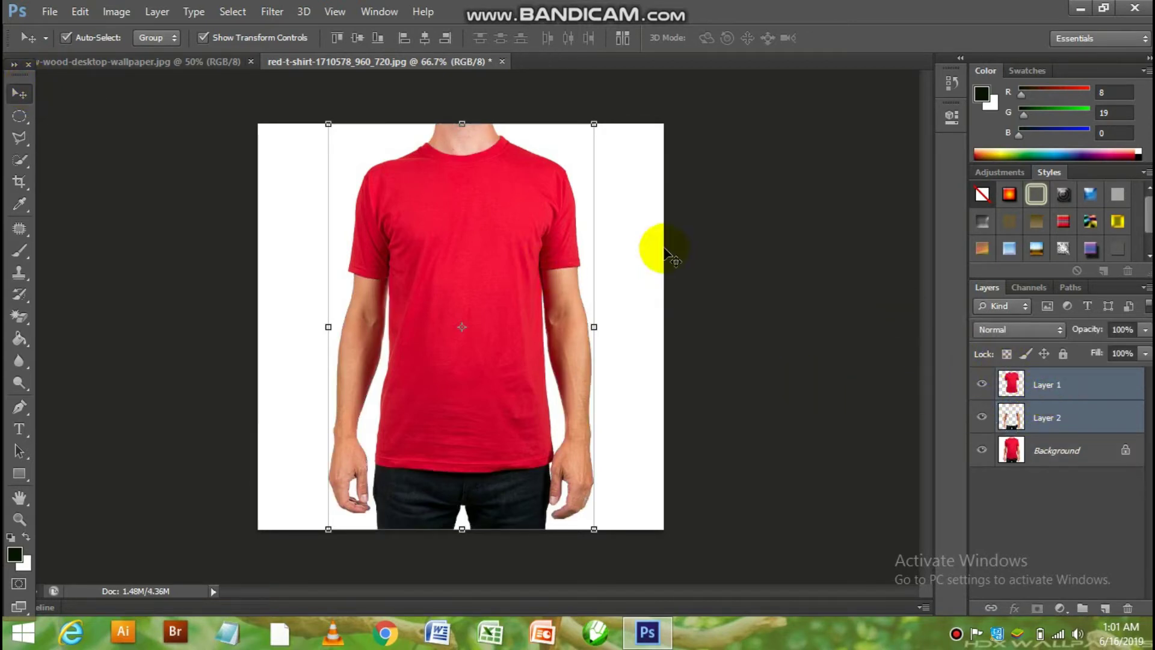
pyautogui.moveTo(461, 208)
pyautogui.mouseDown()
pyautogui.moveTo(189, 72)
pyautogui.moveTo(431, 244)
pyautogui.moveTo(410, 282)
pyautogui.mouseUp()
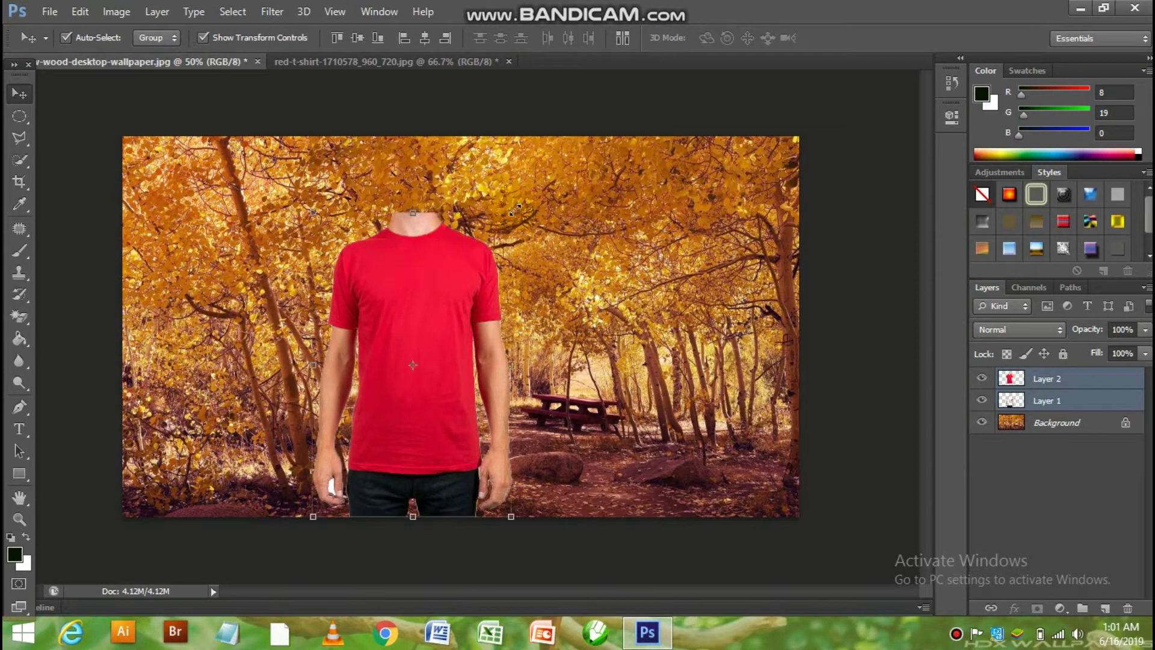
pyautogui.moveTo(515, 210); pyautogui.dragTo(572, 136)
pyautogui.press('Return')
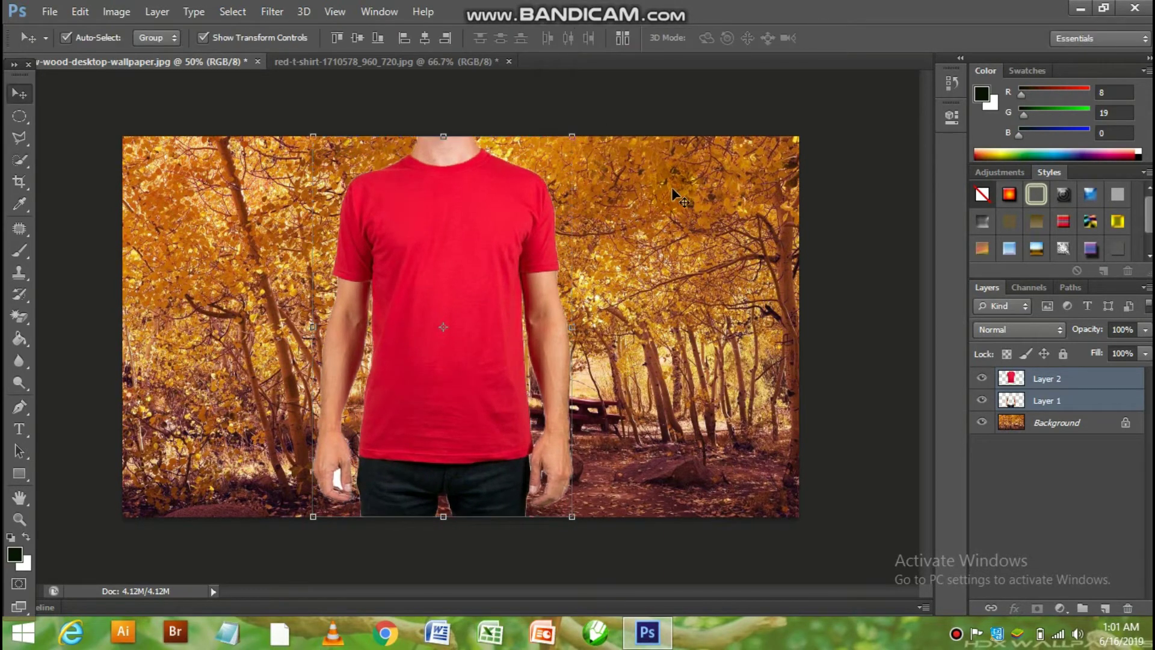
pyautogui.click(856, 337)
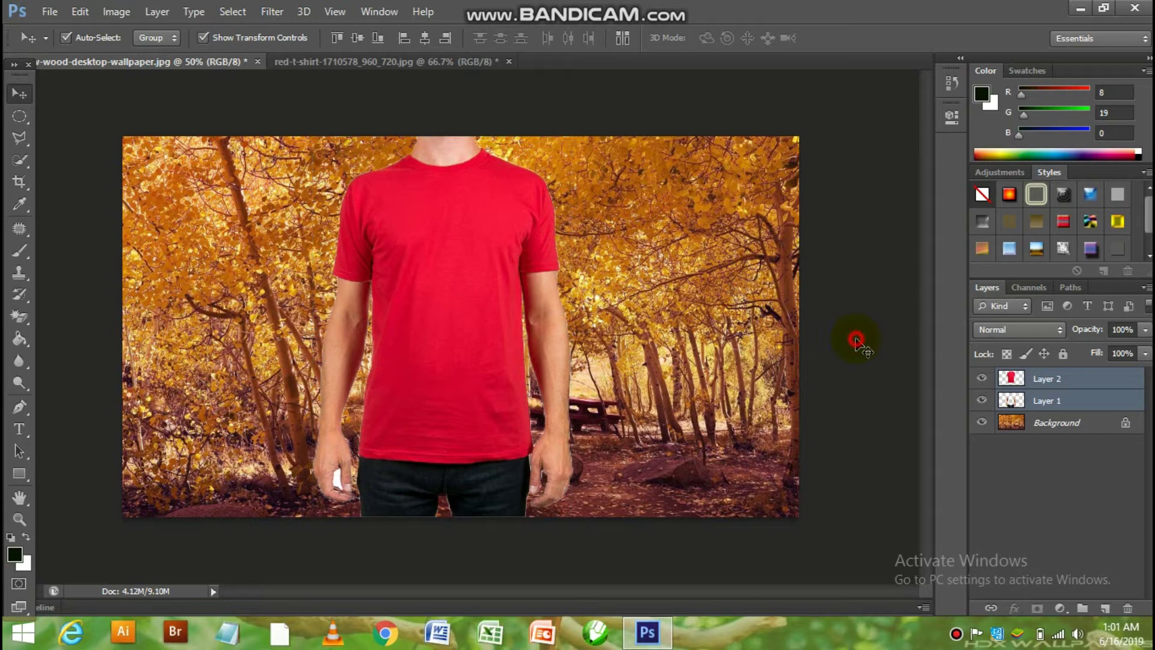
# Magic-erase the white patch between the left thumb and fingers on Layer 1.
pyautogui.click(1058, 381)
pyautogui.click(1050, 400)
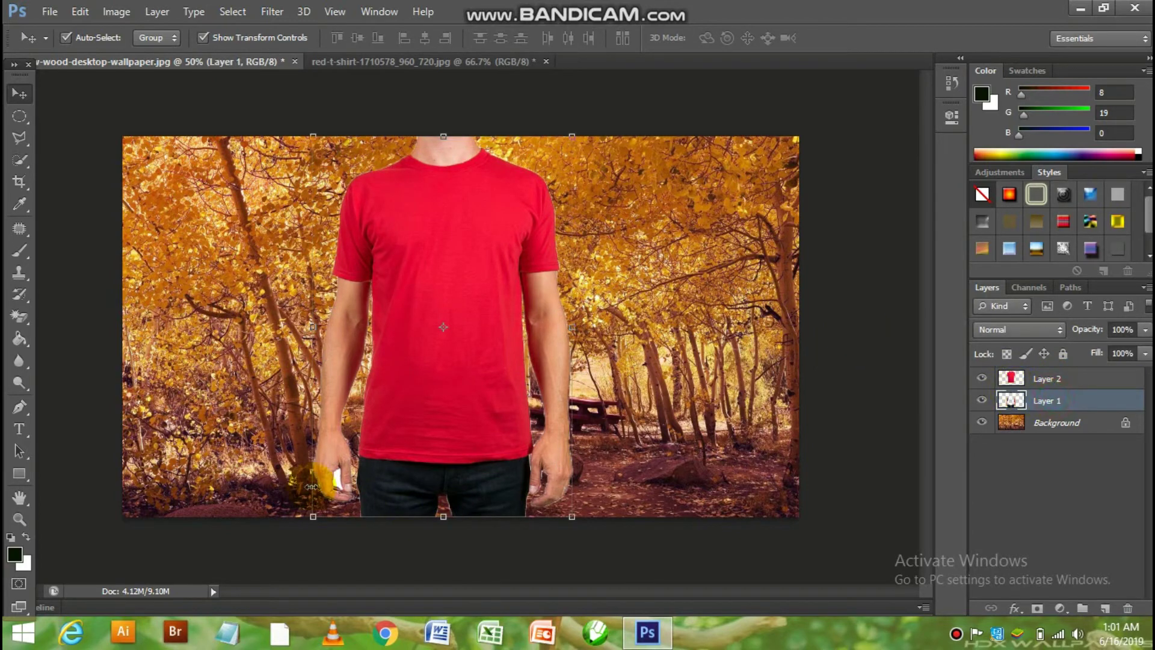
pyautogui.hotkey('ctrl', '+')
pyautogui.hotkey('ctrl', '+')
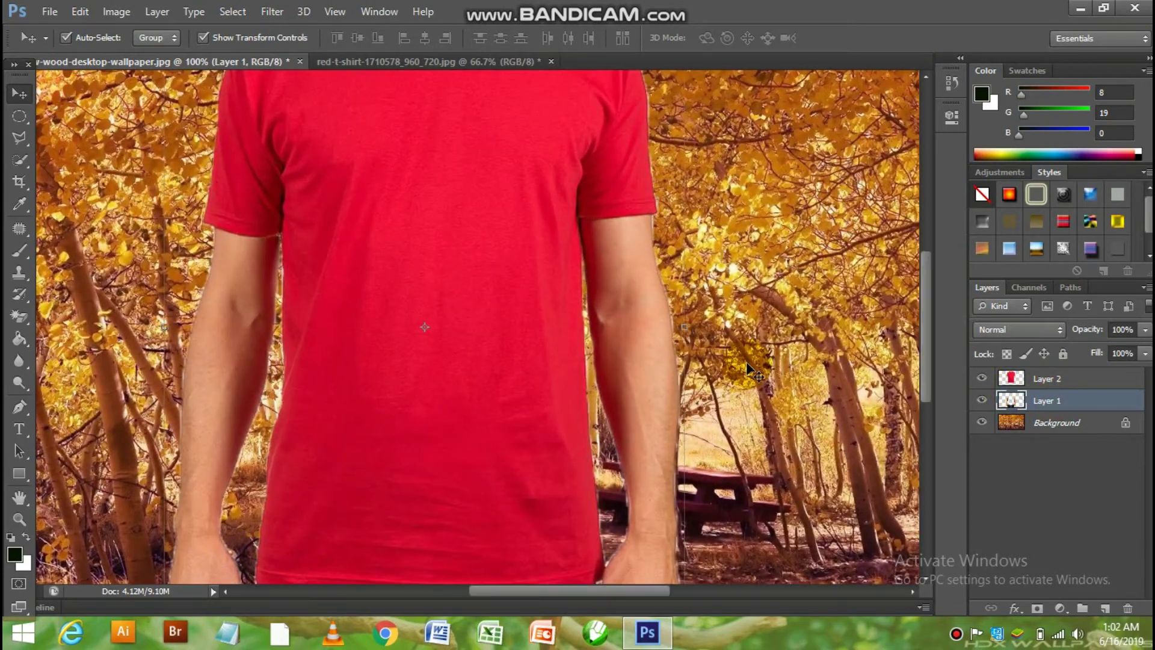
pyautogui.moveTo(925, 374); pyautogui.dragTo(925, 439)
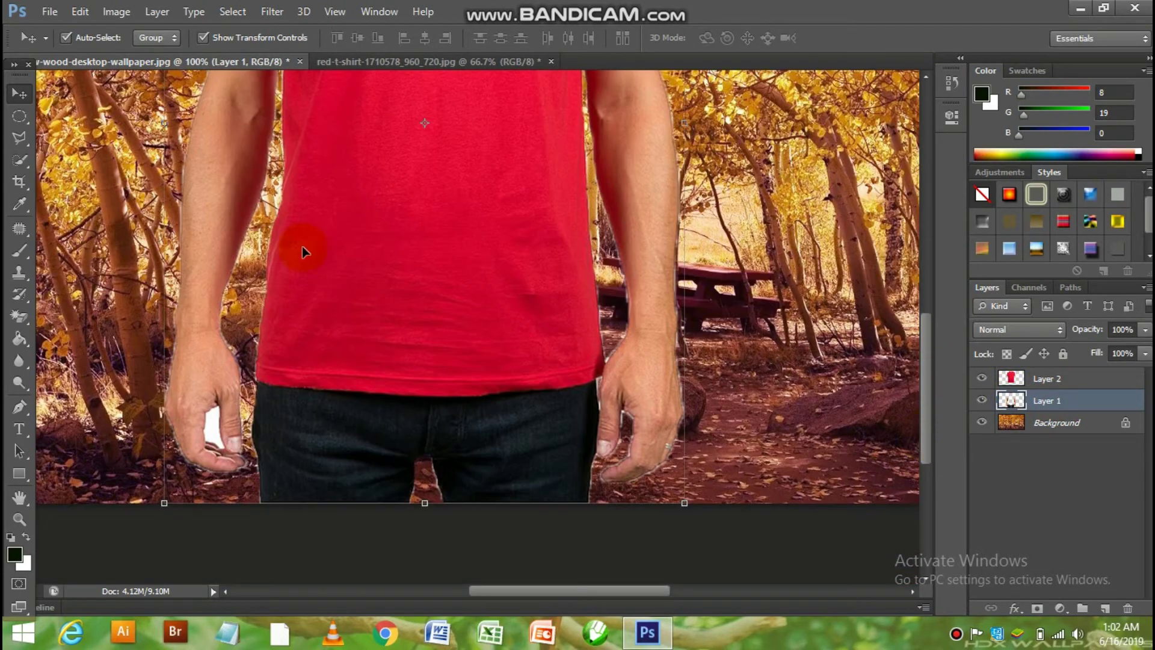
pyautogui.click(20, 316)
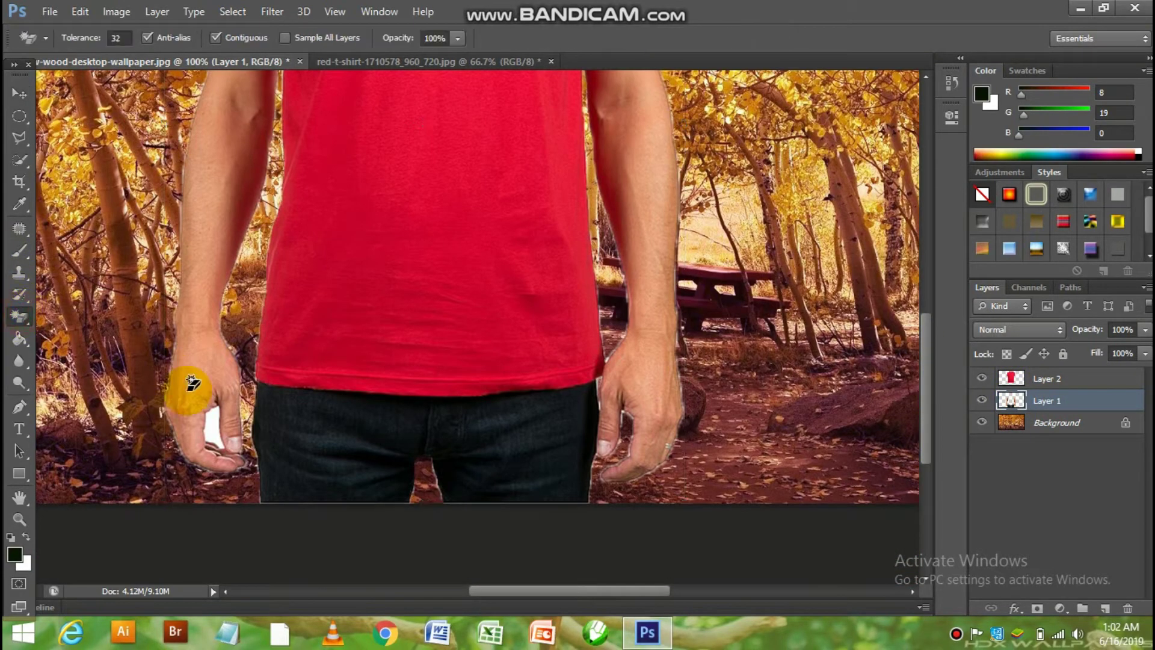
pyautogui.click(207, 427)
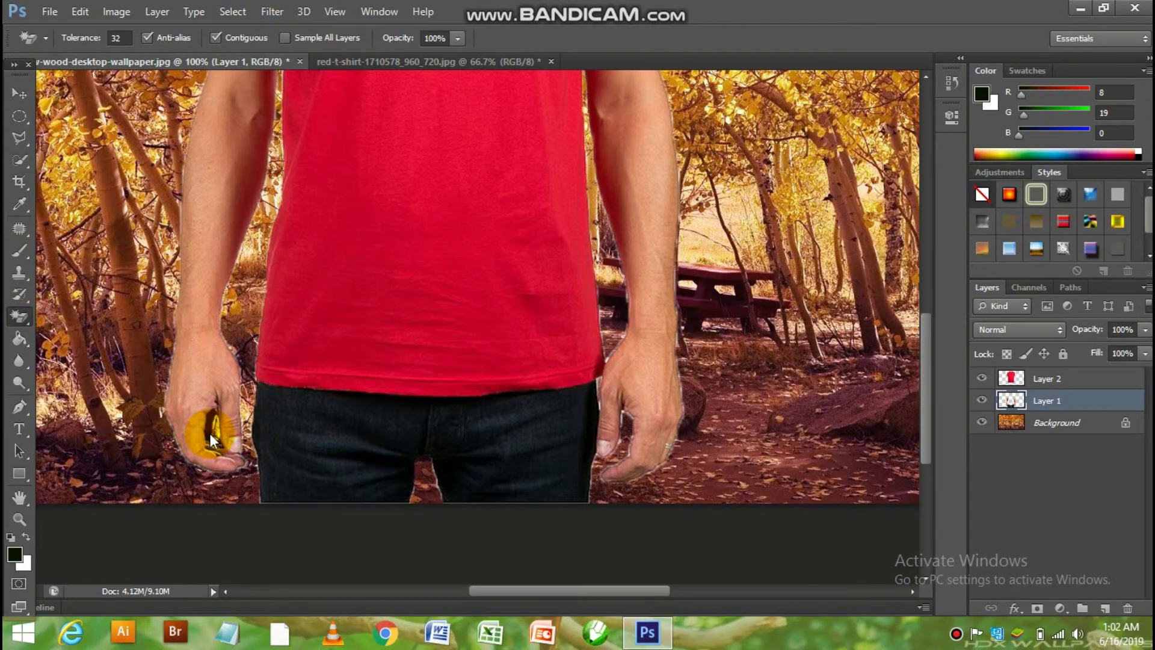
pyautogui.hotkey('ctrl', '-')
pyautogui.hotkey('ctrl', '-')
pyautogui.click(18, 141)
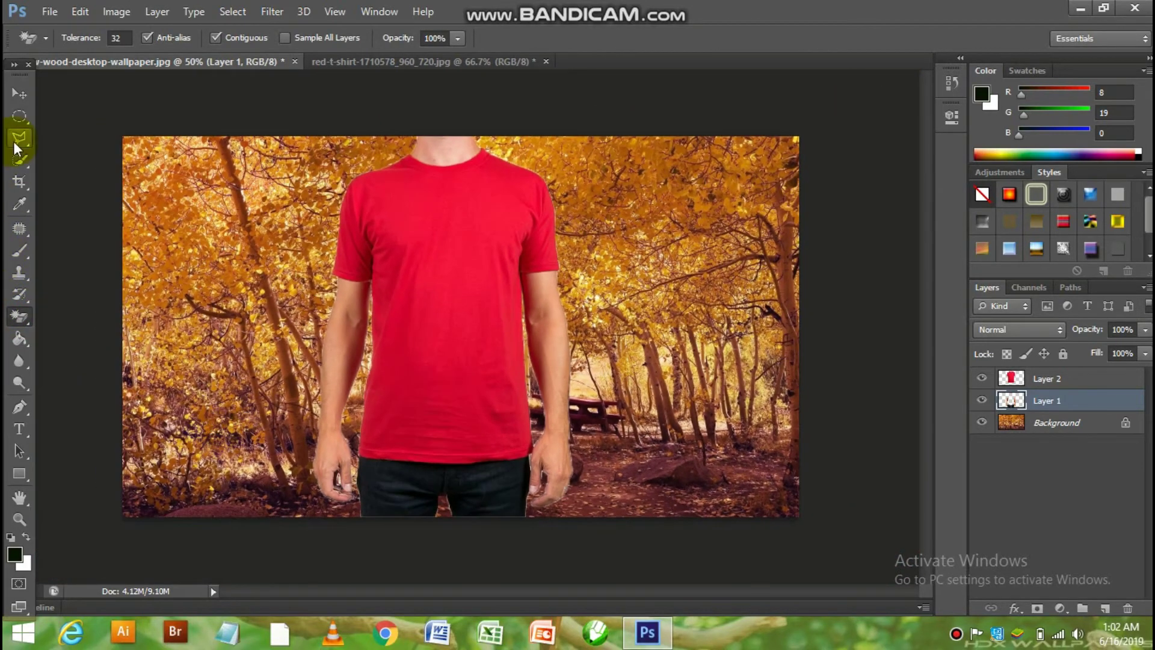
pyautogui.click(20, 93)
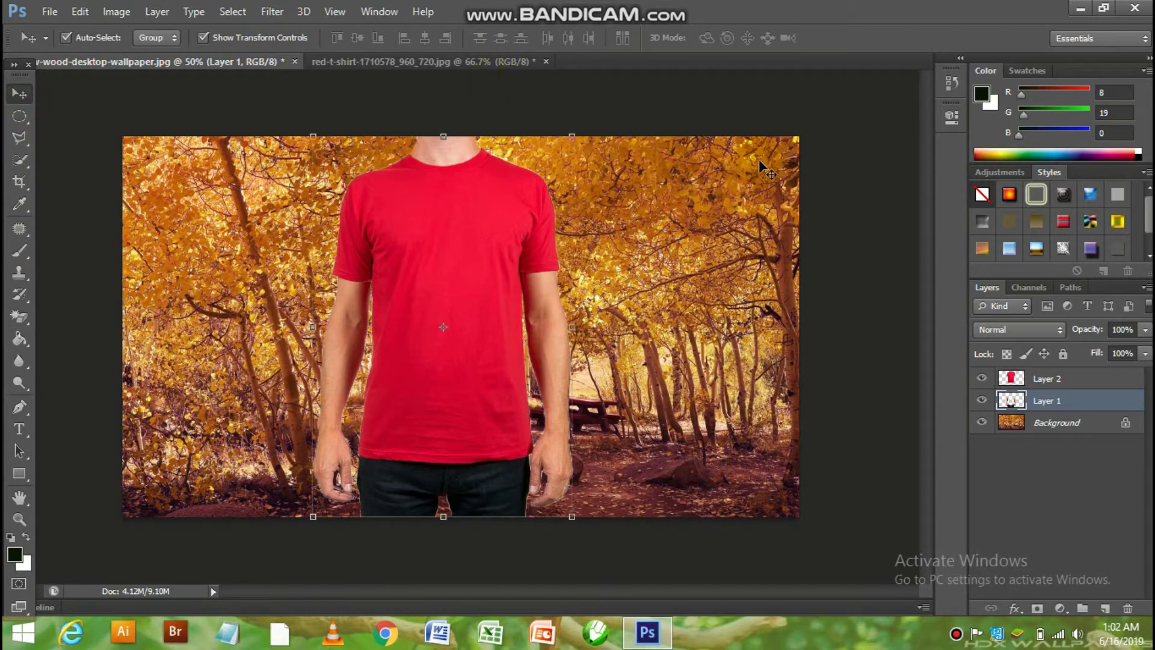
# Desaturate Layer 2's red T-shirt to grey with Shift+Ctrl+U.
pyautogui.click(834, 195)
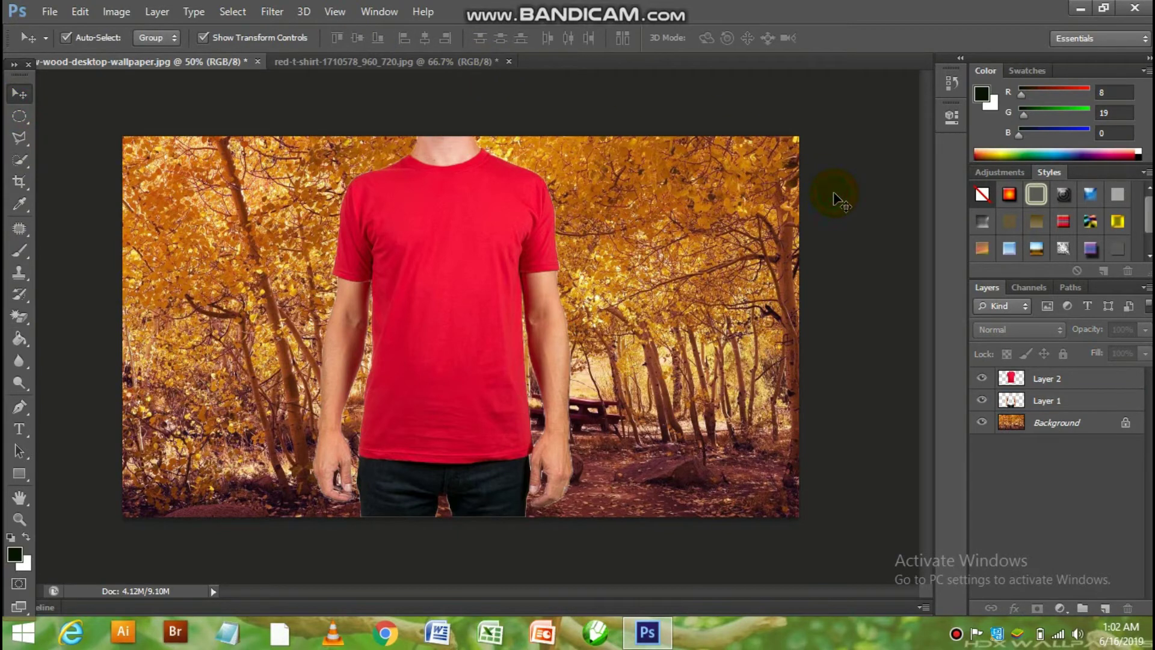
pyautogui.click(1044, 379)
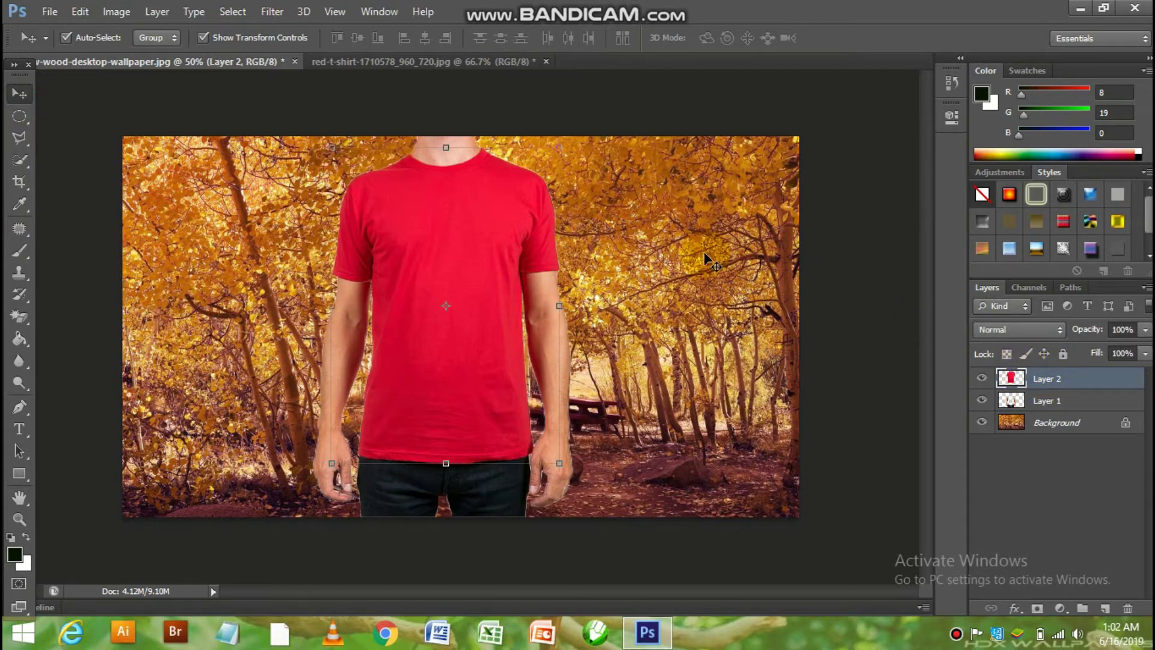
pyautogui.hotkey('ctrl', 'shift', 'u')
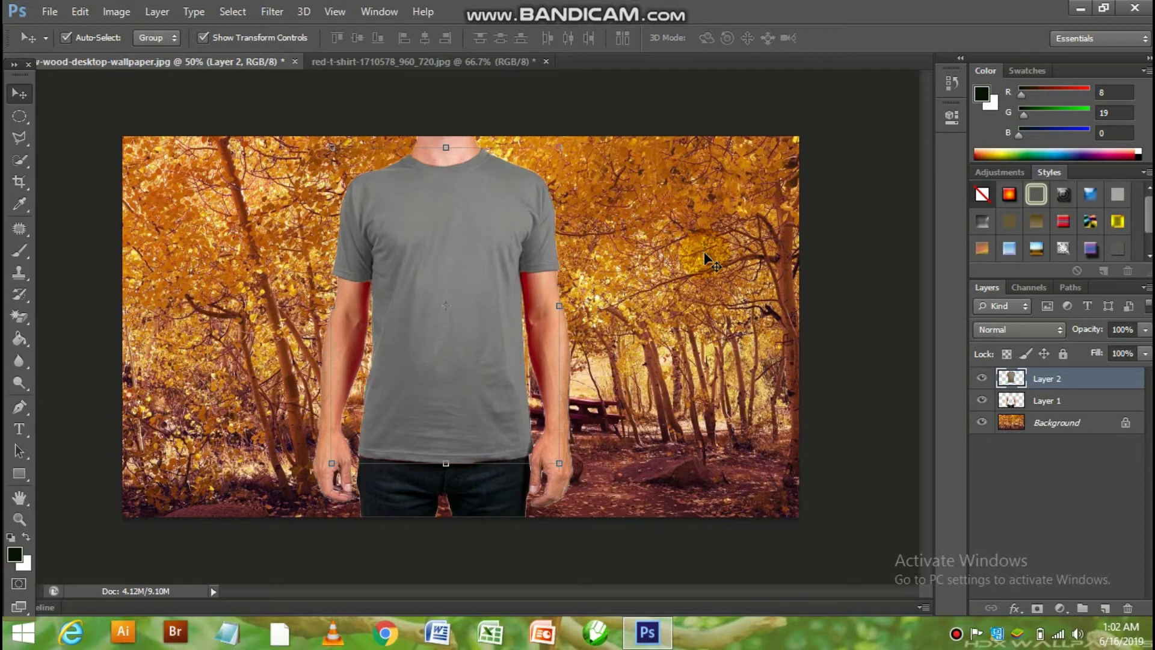
pyautogui.click(1145, 290)
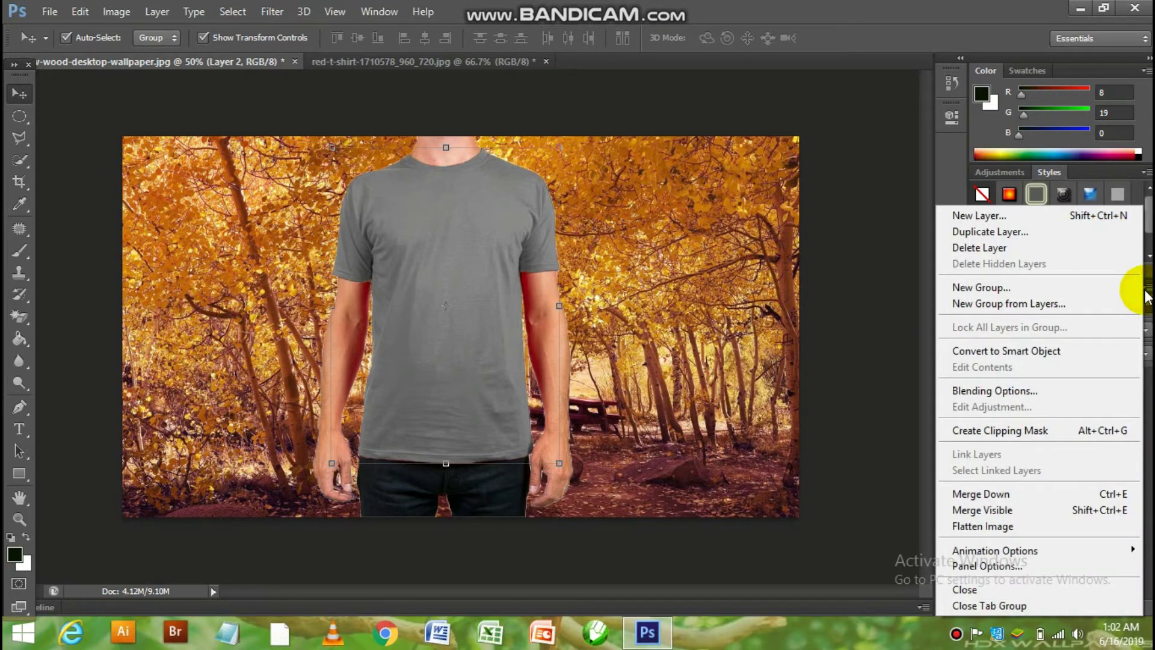
# Duplicate the grey shirt layer into a new Displacemnt document and apply a Gaussian Blur.
pyautogui.click(1046, 232)
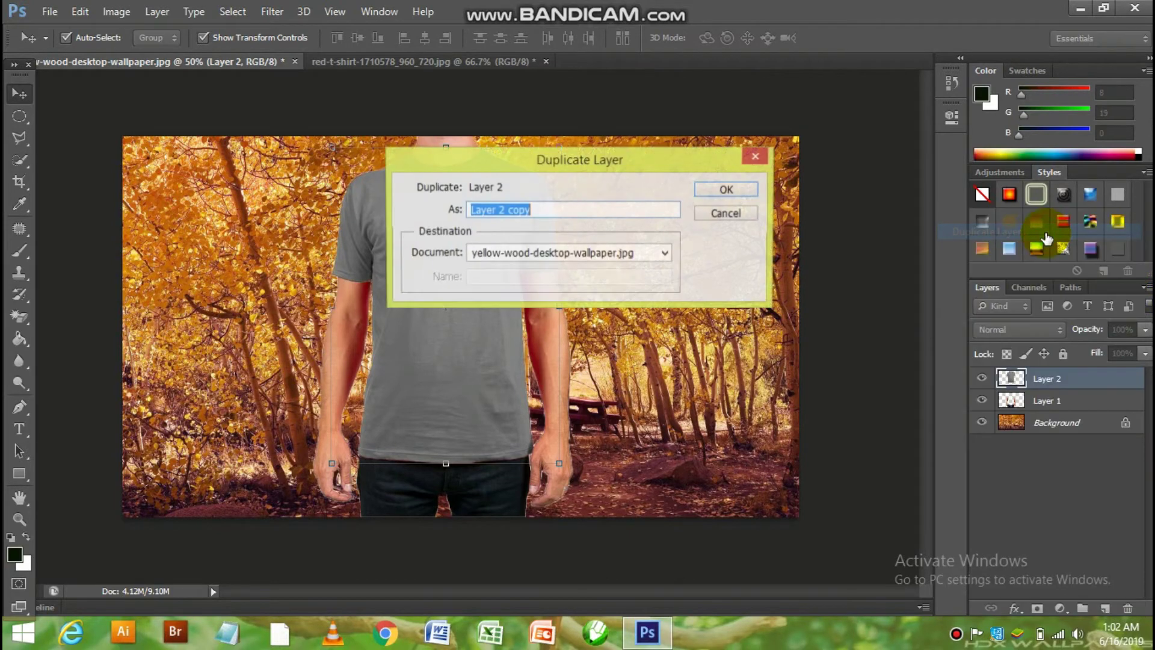
pyautogui.click(664, 256)
pyautogui.click(621, 292)
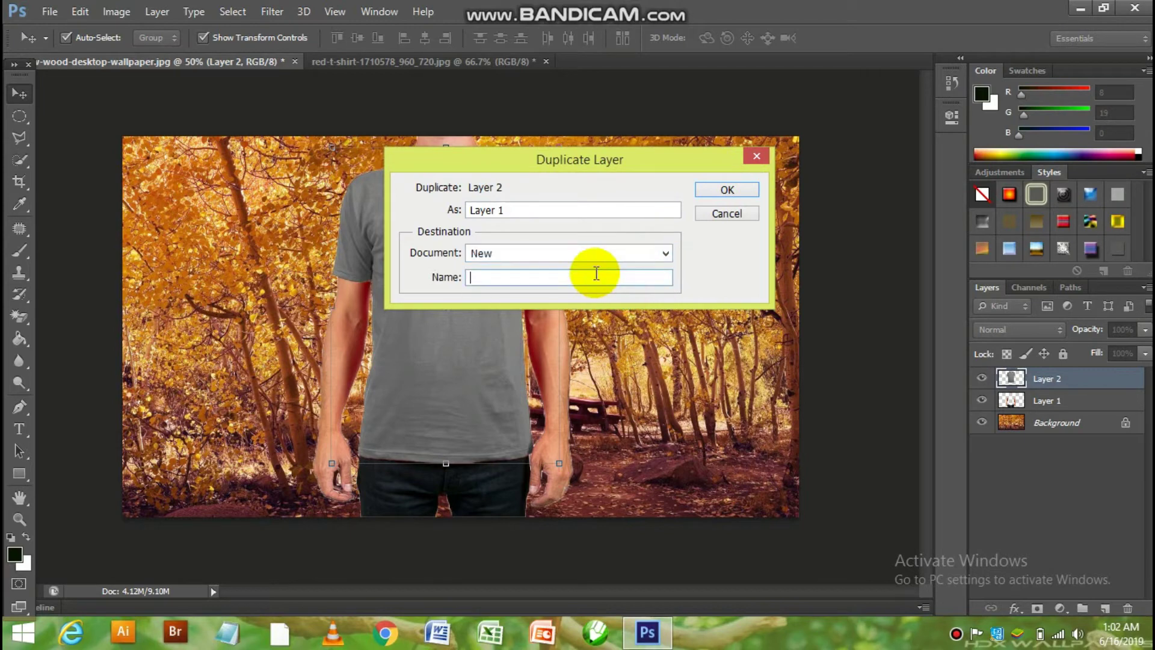
pyautogui.write('Displ')
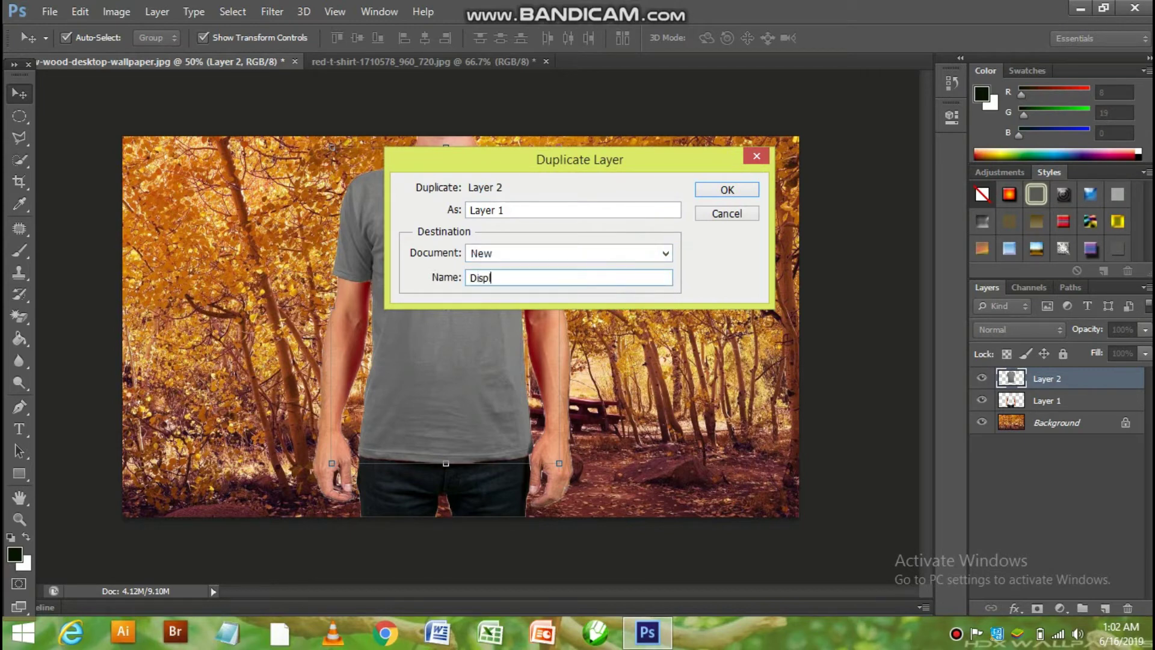
pyautogui.write('acemnt')
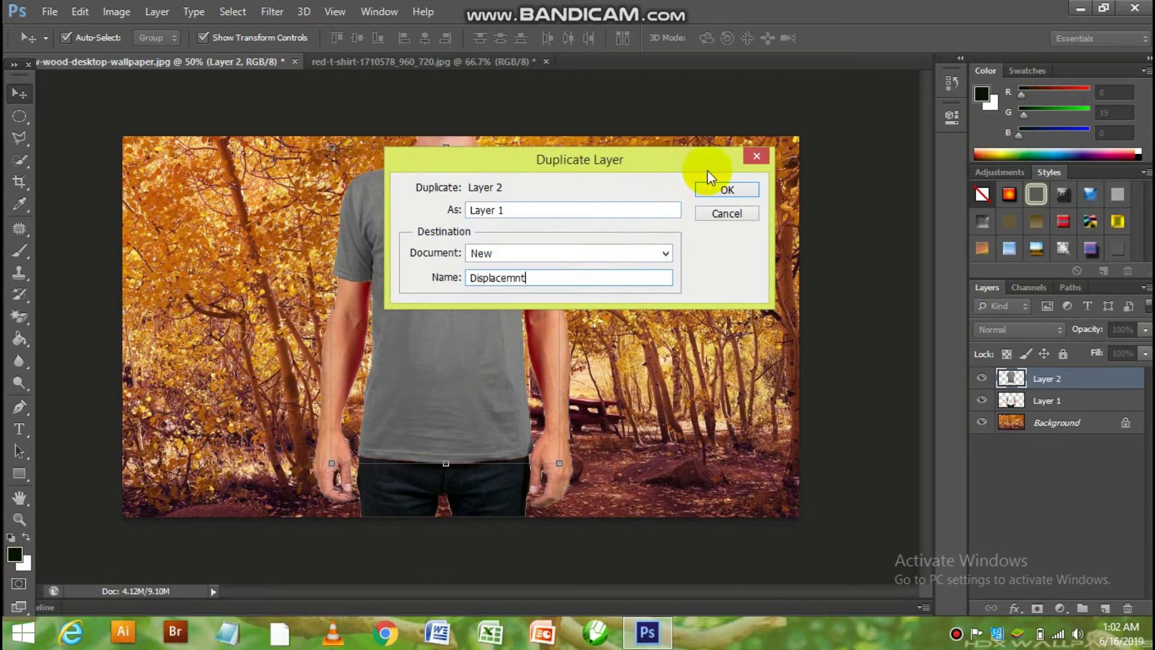
pyautogui.click(732, 192)
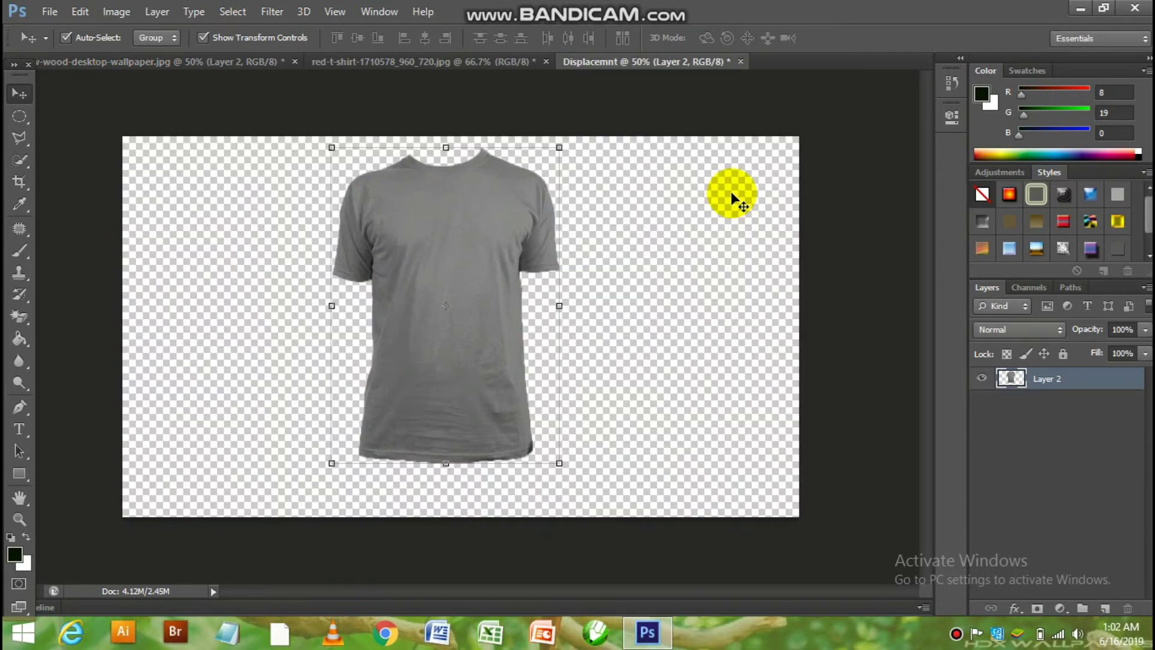
pyautogui.click(272, 12)
pyautogui.moveTo(280, 118)
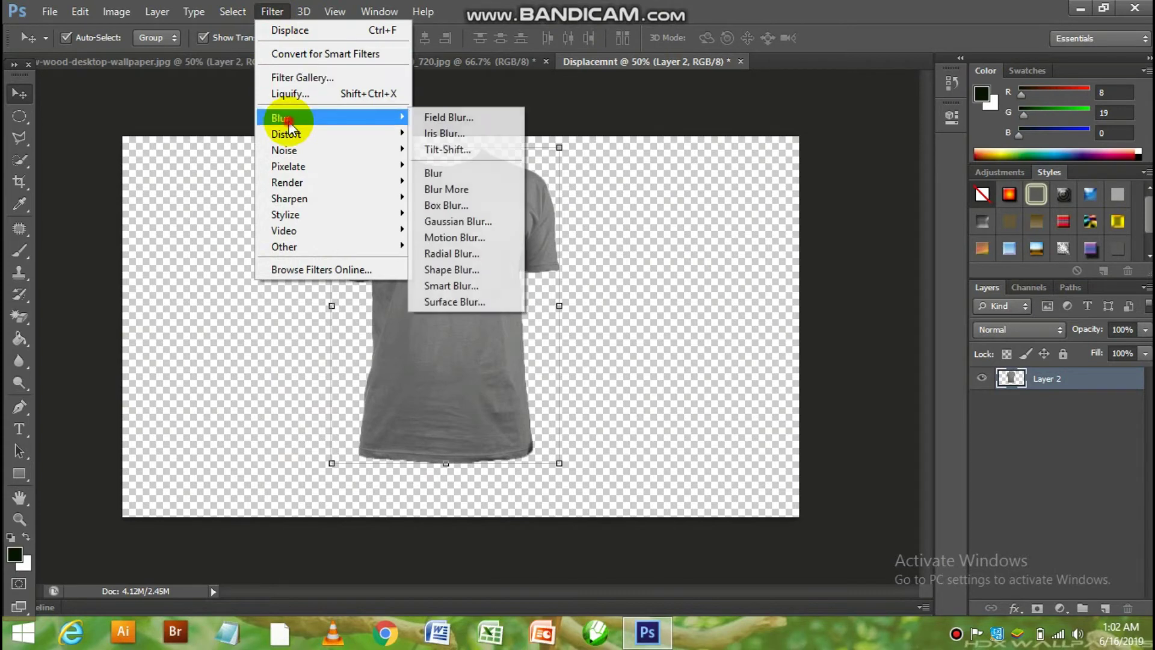
pyautogui.click(475, 220)
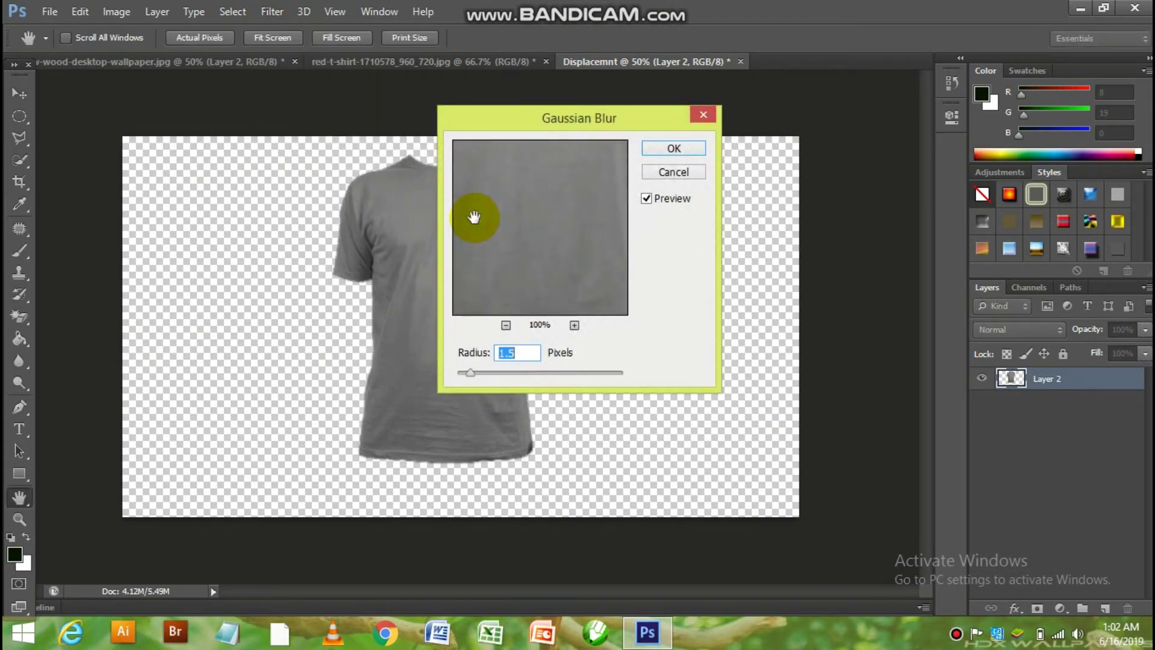
pyautogui.press('Return')
pyautogui.press('v')
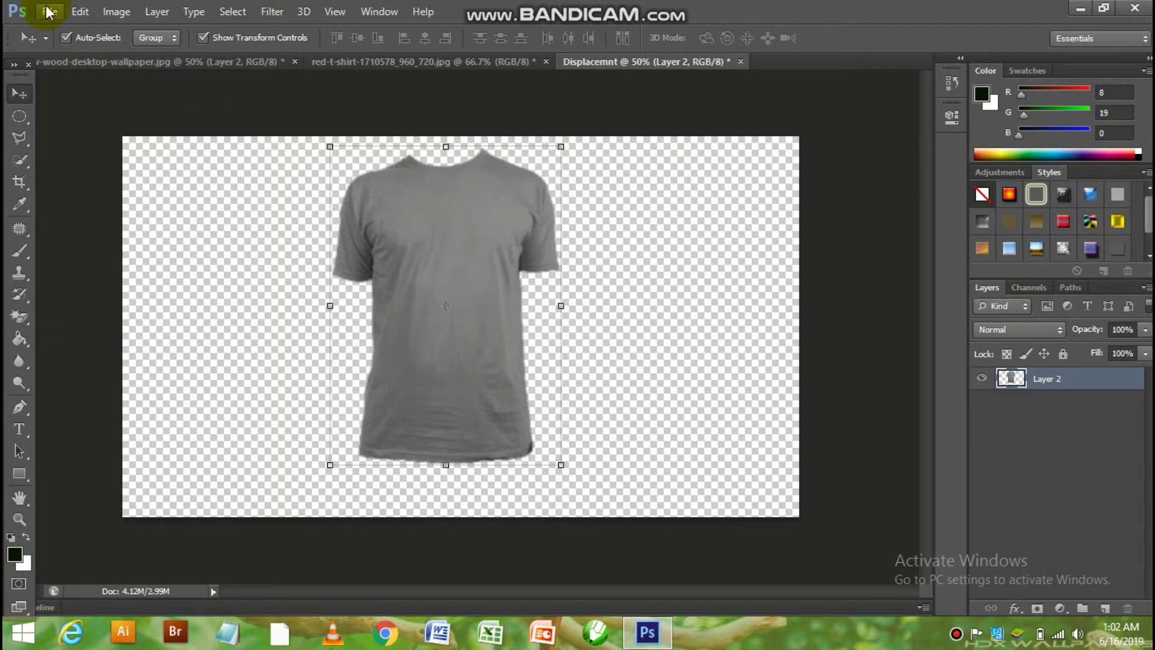
# Save the document as Displacemnt.psd in Photoshop format and close it.
pyautogui.click(48, 11)
pyautogui.click(84, 214)
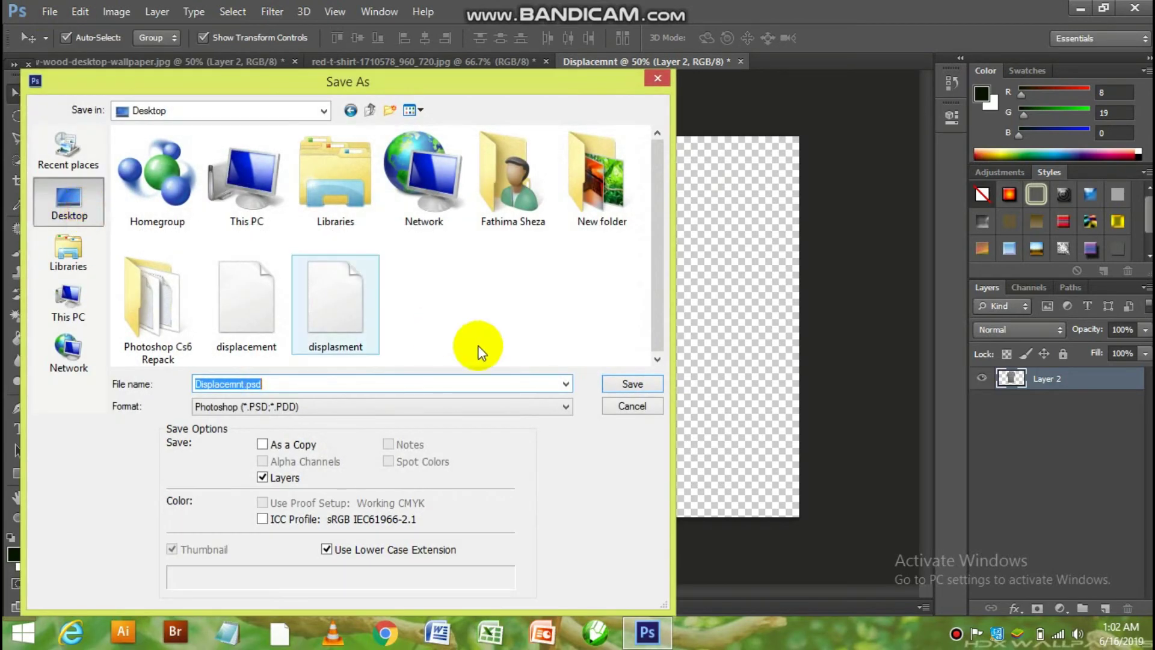
pyautogui.click(654, 384)
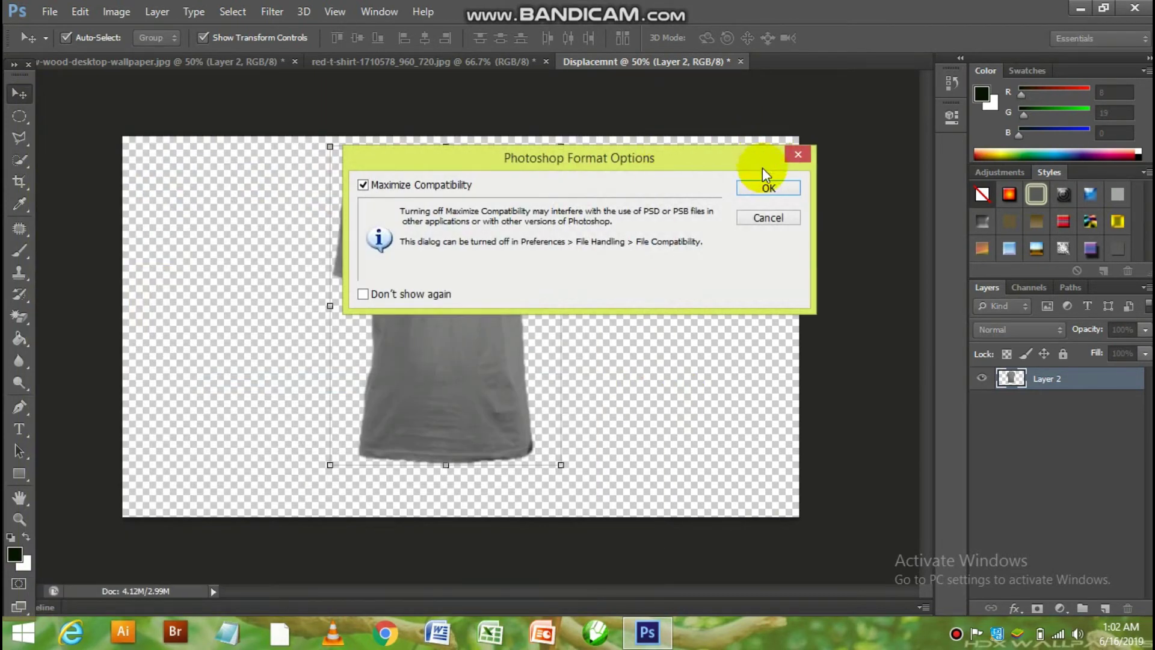
pyautogui.click(759, 189)
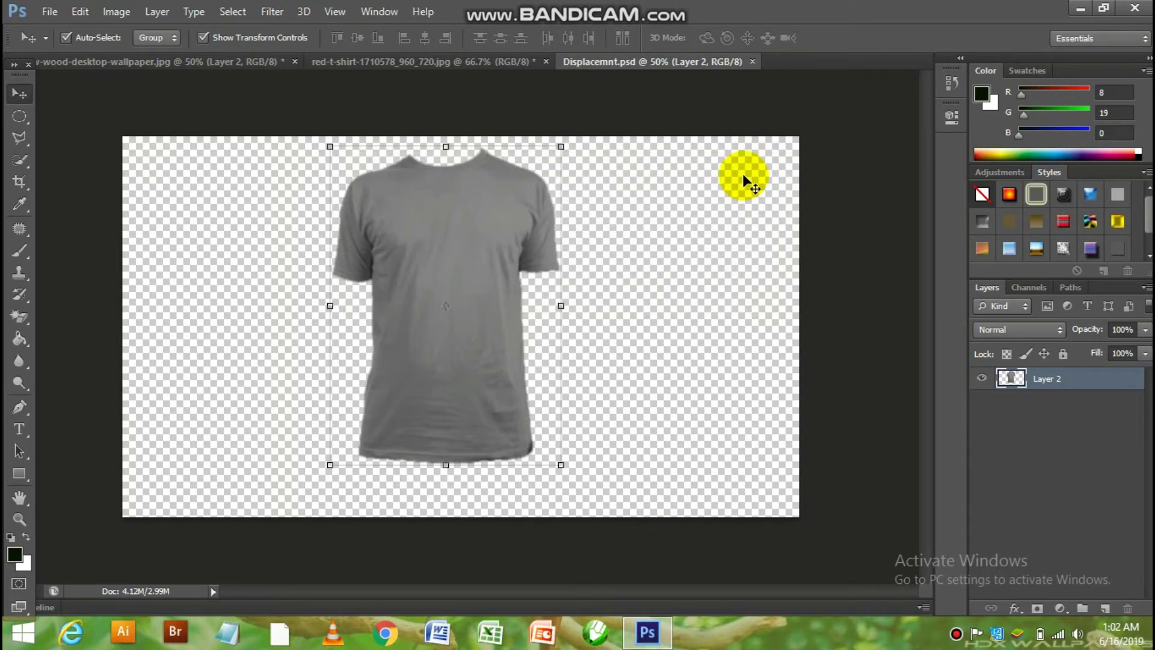
pyautogui.click(752, 61)
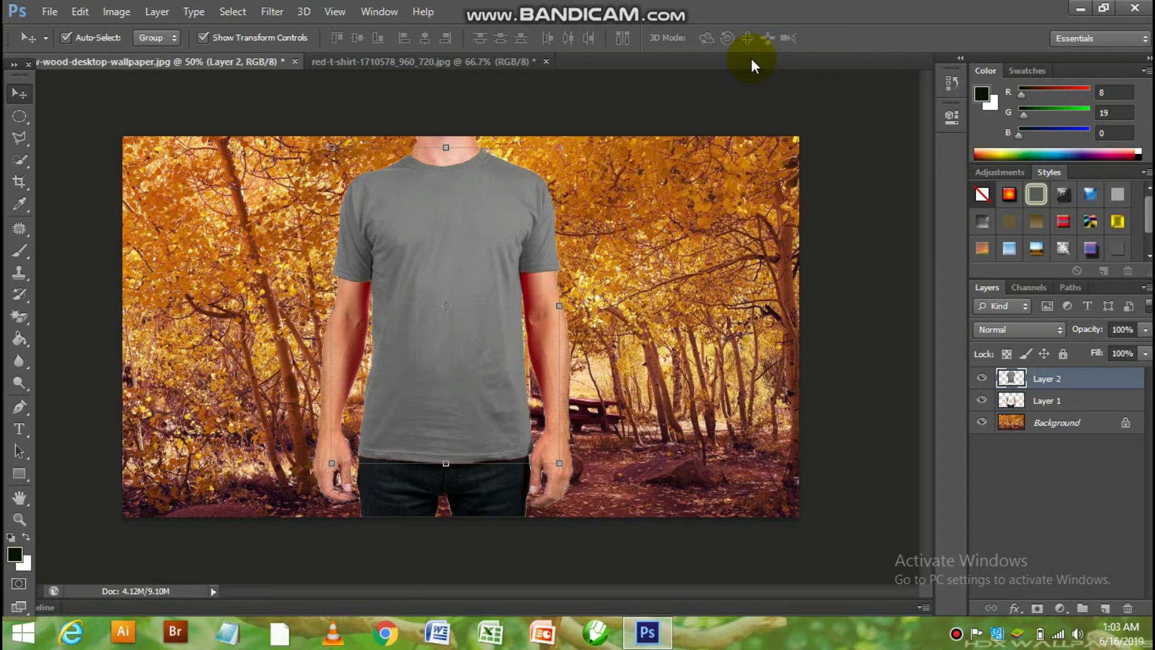
# Hide the grey shirt layer and duplicate the forest Background layer.
pyautogui.click(982, 379)
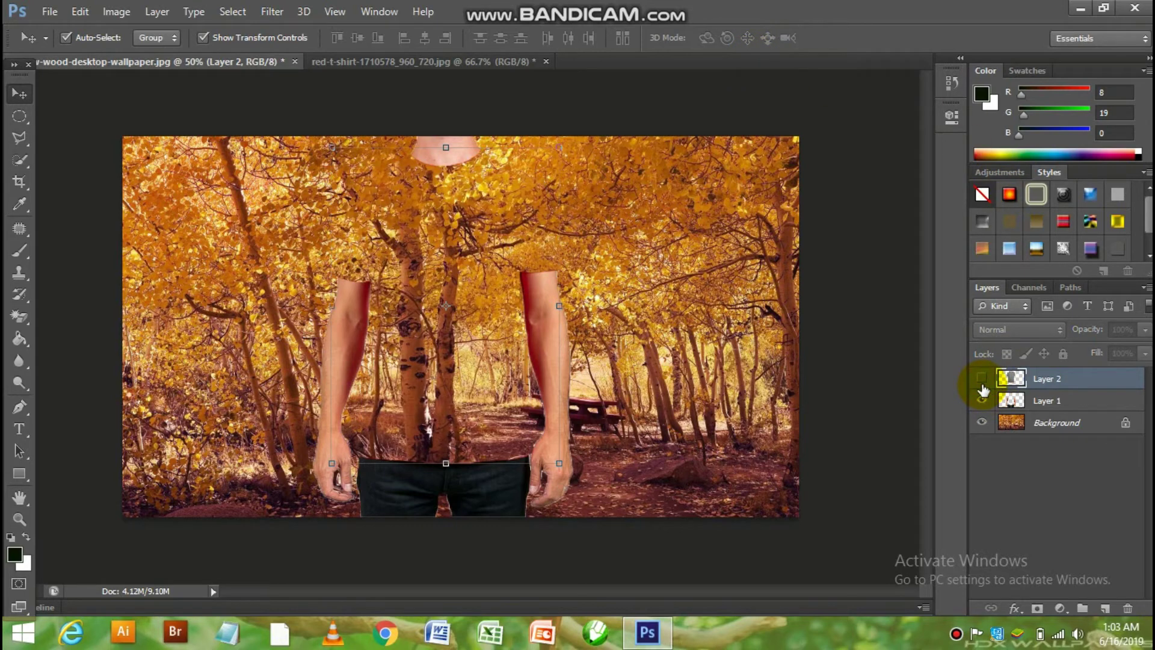
pyautogui.click(1060, 427)
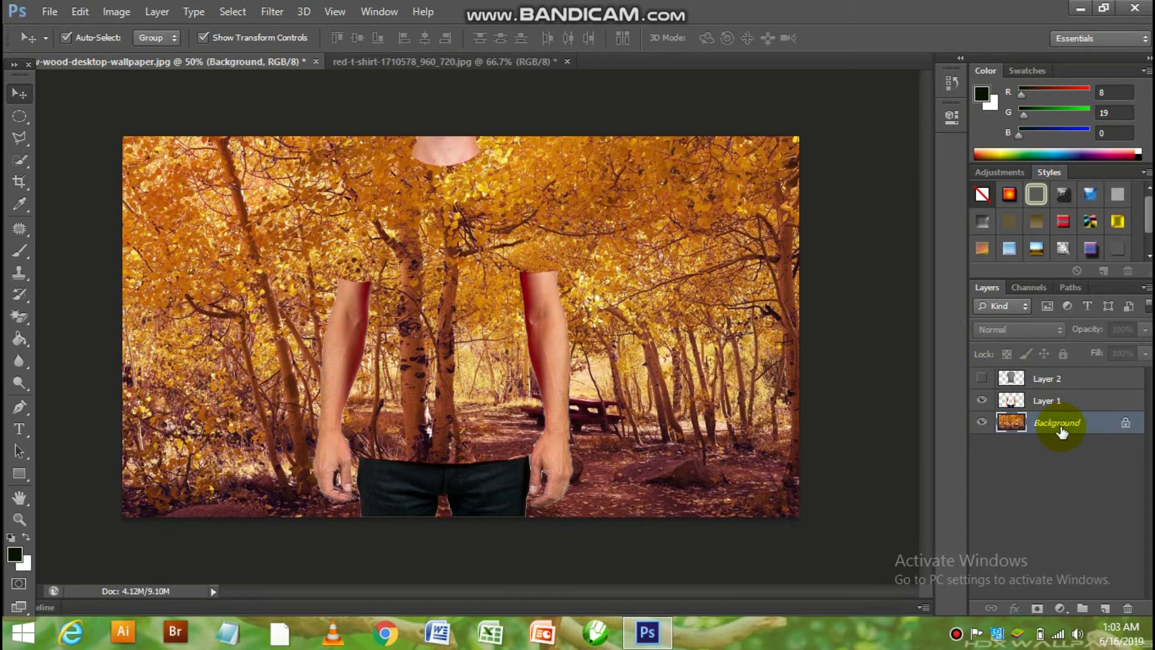
pyautogui.hotkey('ctrl', 'j')
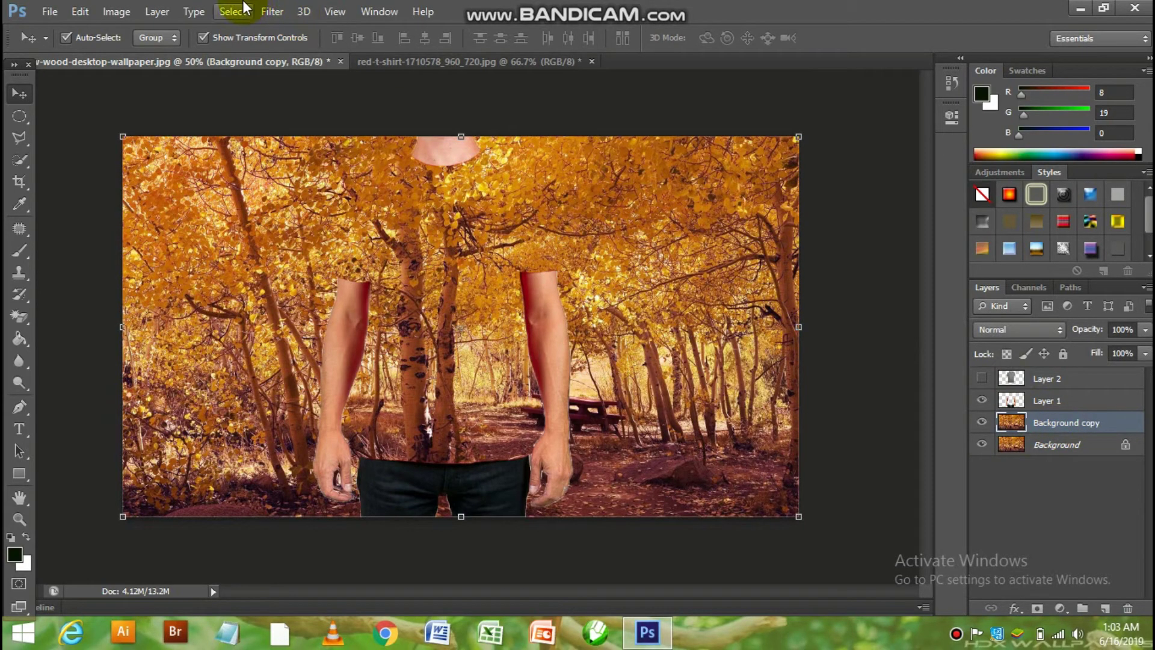
# Displace the Background copy with default scales using Displacemnt.psd, then show Layer 2 again.
pyautogui.click(268, 12)
pyautogui.moveTo(286, 133)
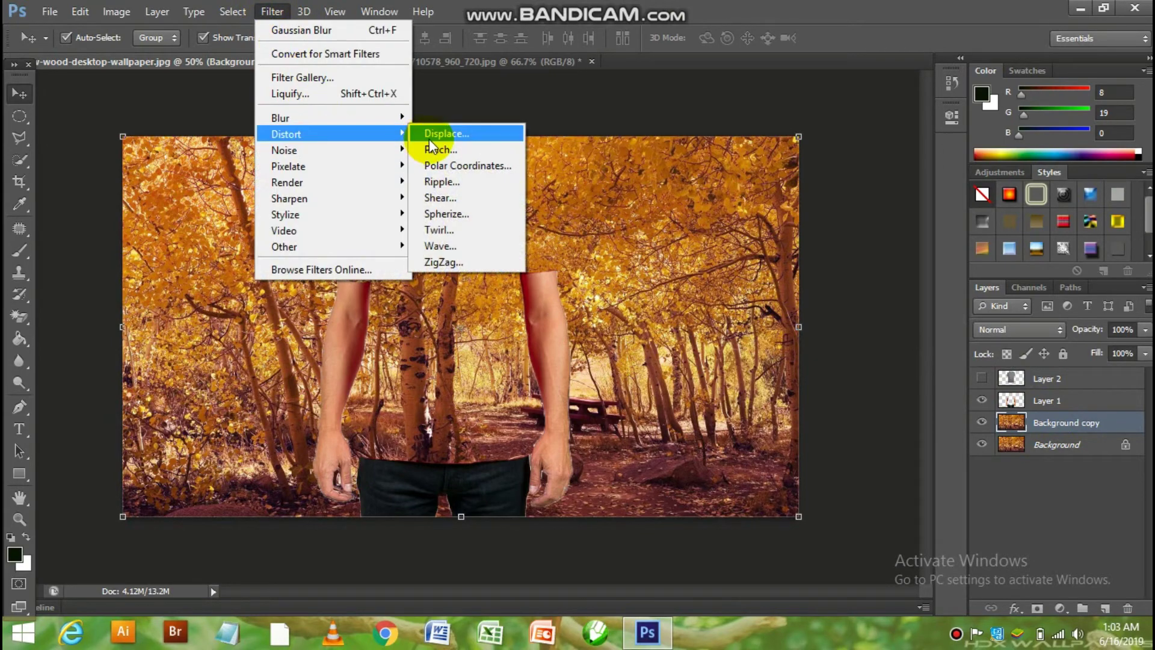
pyautogui.click(428, 139)
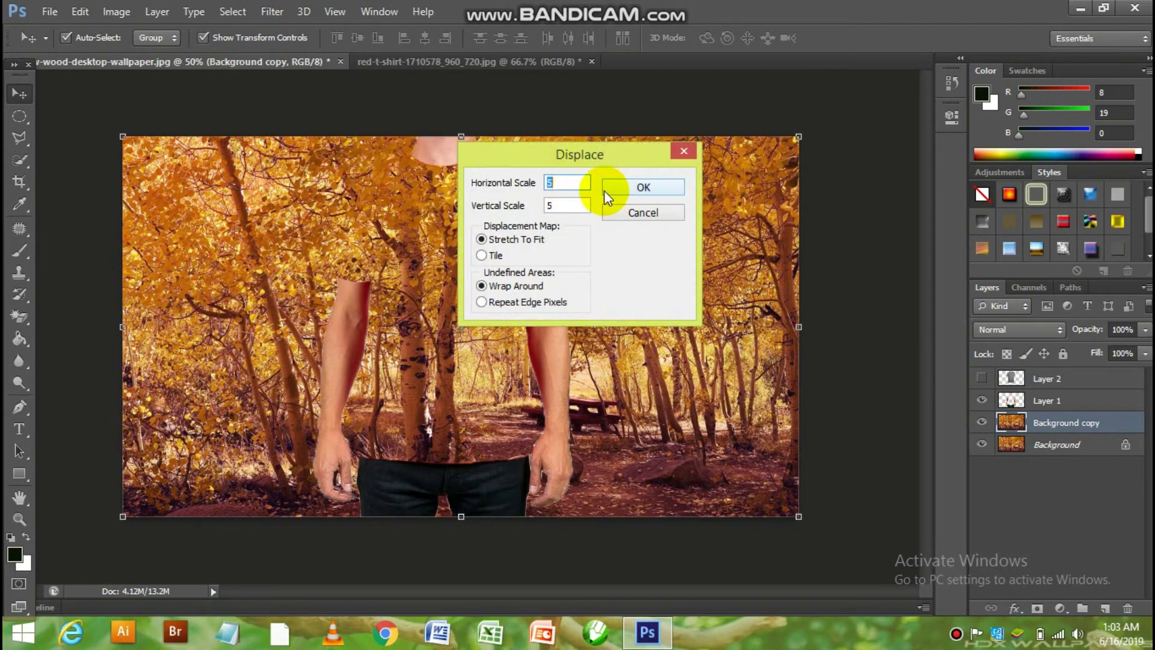
pyautogui.click(633, 194)
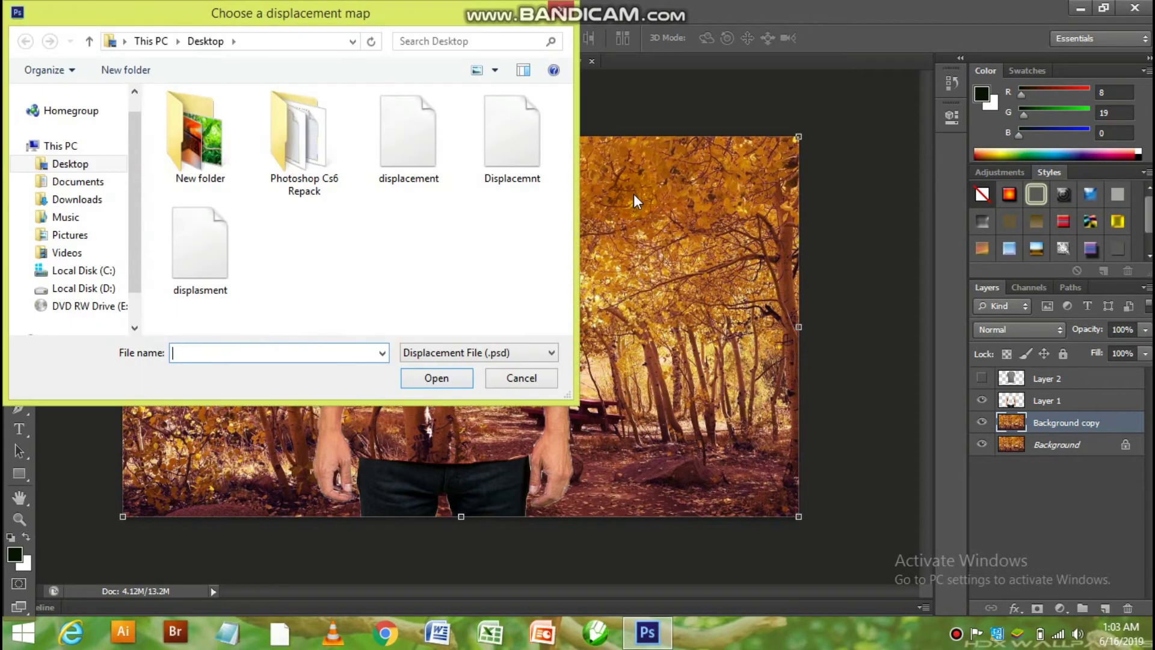
pyautogui.click(515, 146)
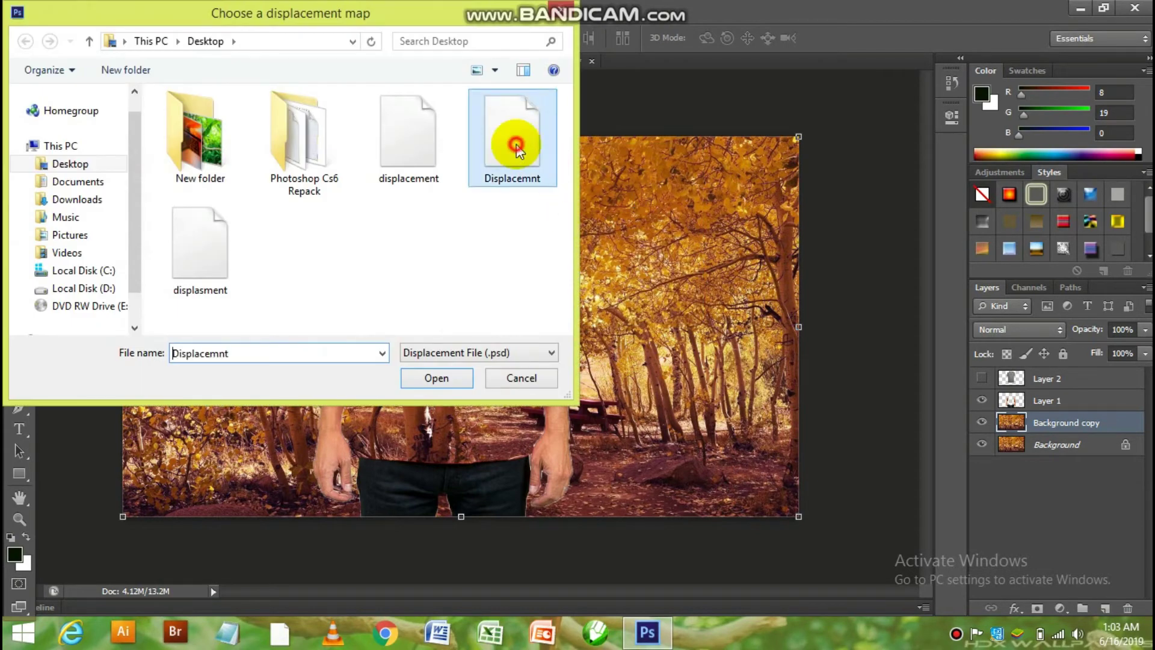
pyautogui.click(449, 368)
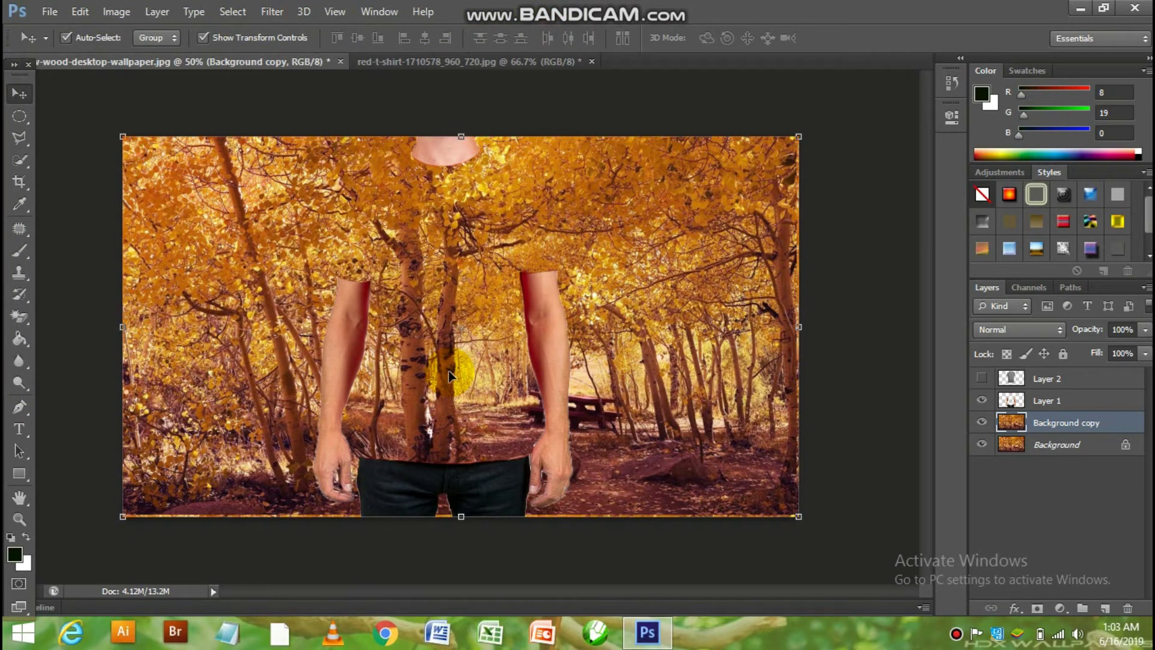
pyautogui.click(1040, 385)
pyautogui.click(981, 377)
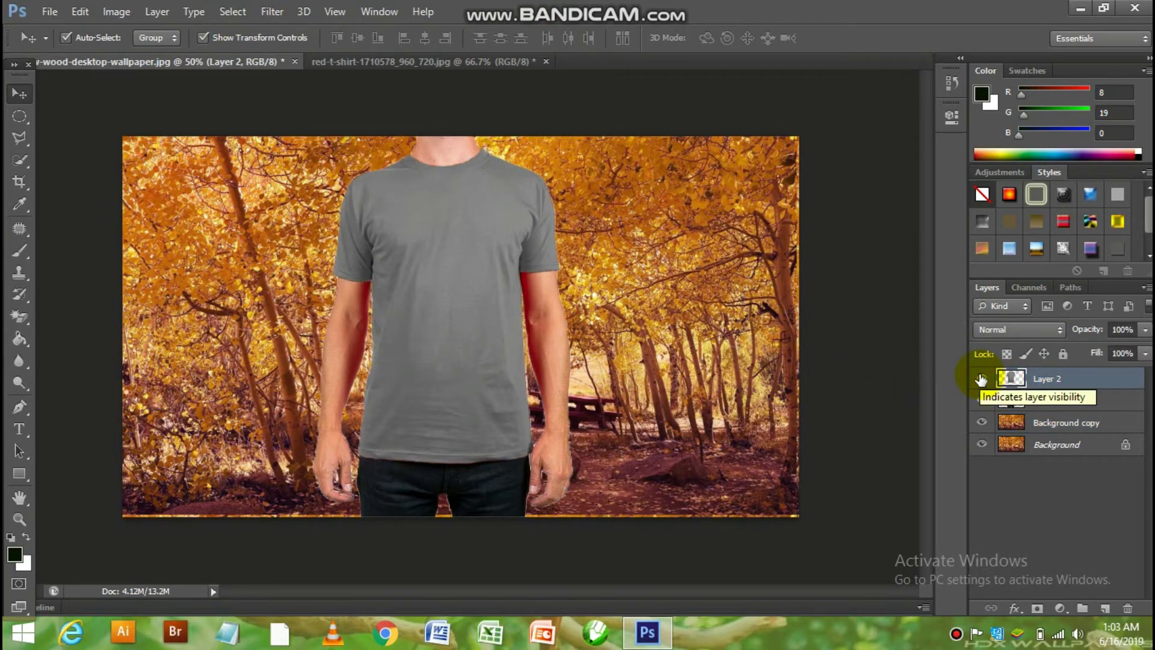
pyautogui.click(1018, 330)
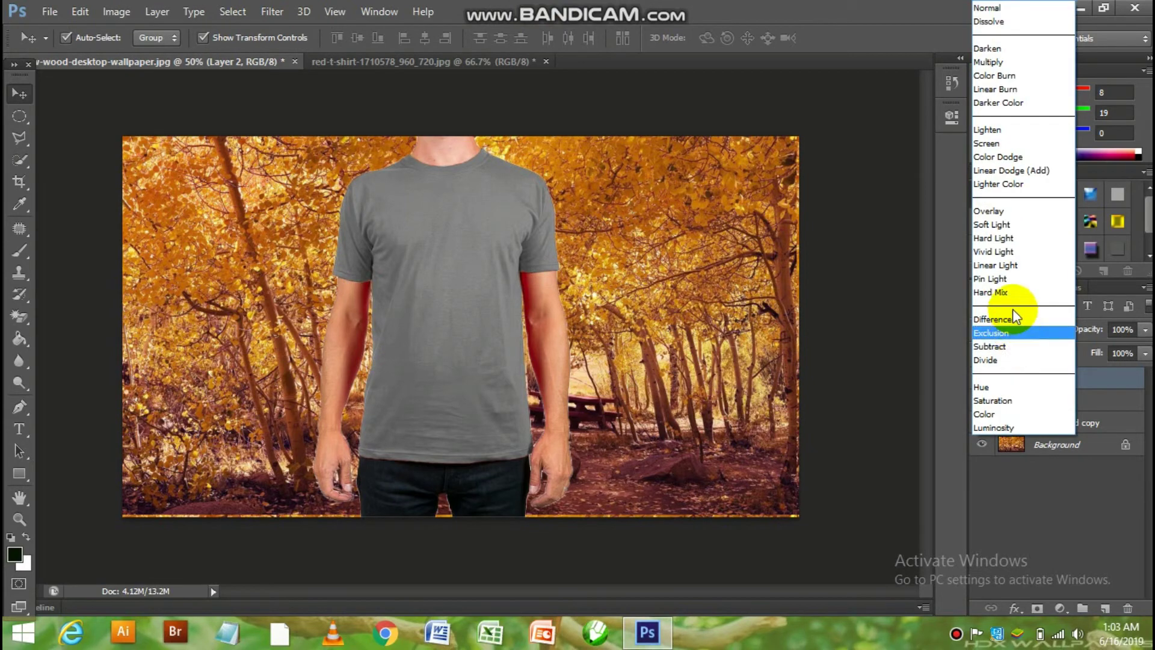
# Set Layer 2 to Soft Light blend with 50% fill.
pyautogui.click(1028, 225)
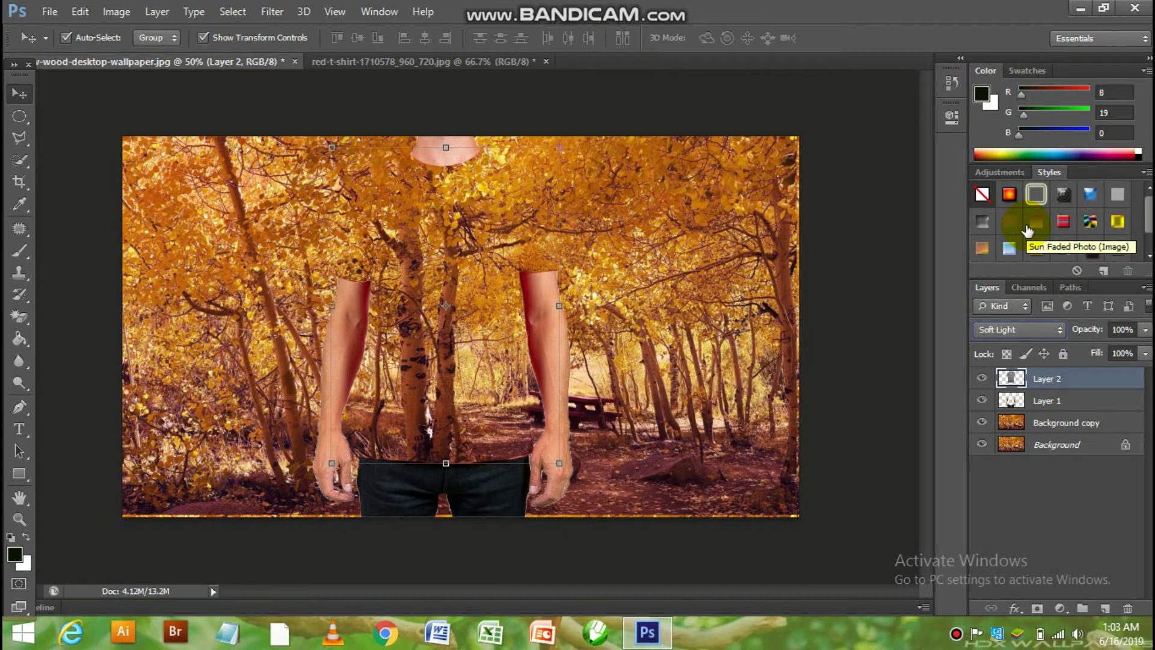
pyautogui.click(1133, 356)
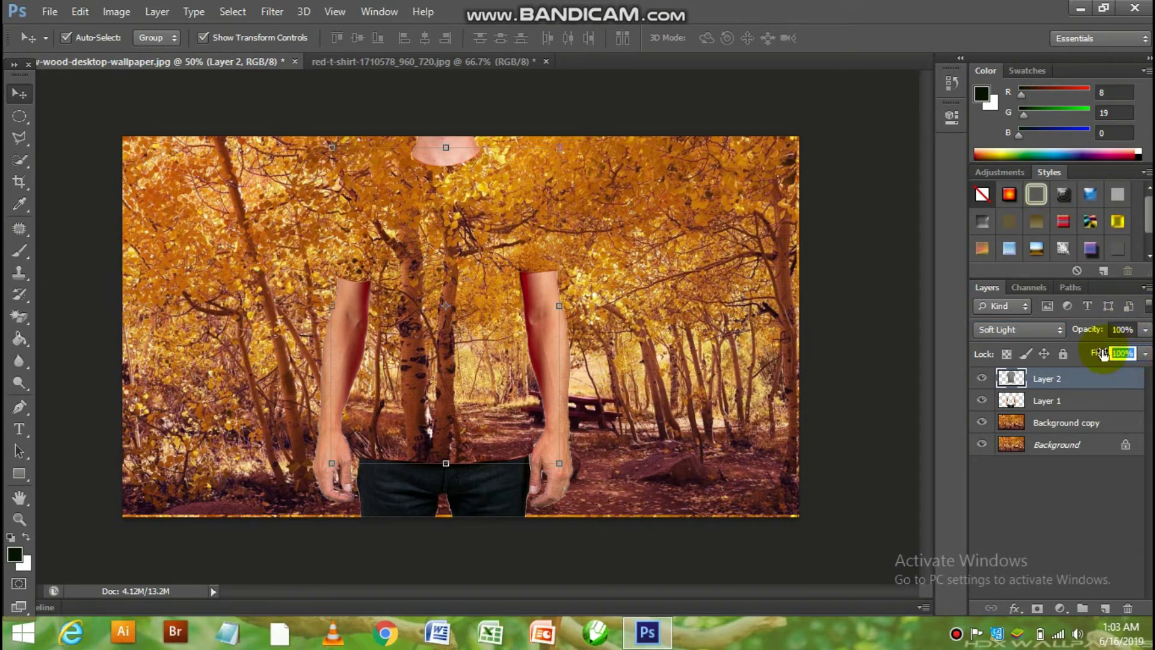
pyautogui.write('50')
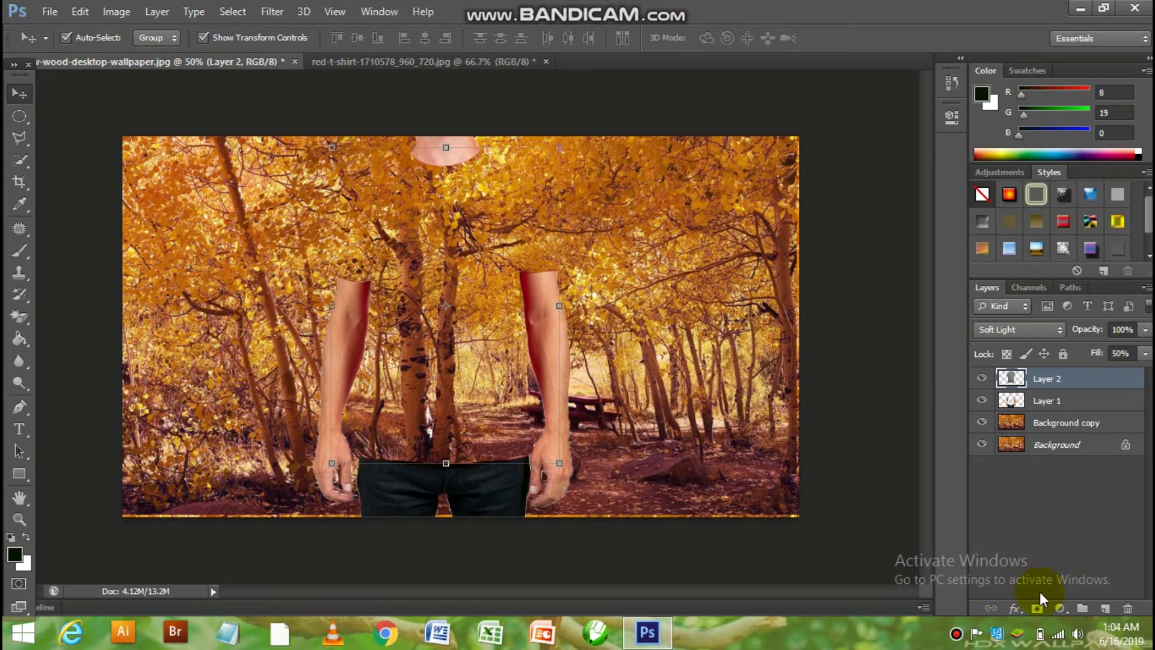
# Add a Color Dodge inner glow (opacity 20, choke 100%, size 250 px) and duplicate the layer.
pyautogui.click(1013, 607)
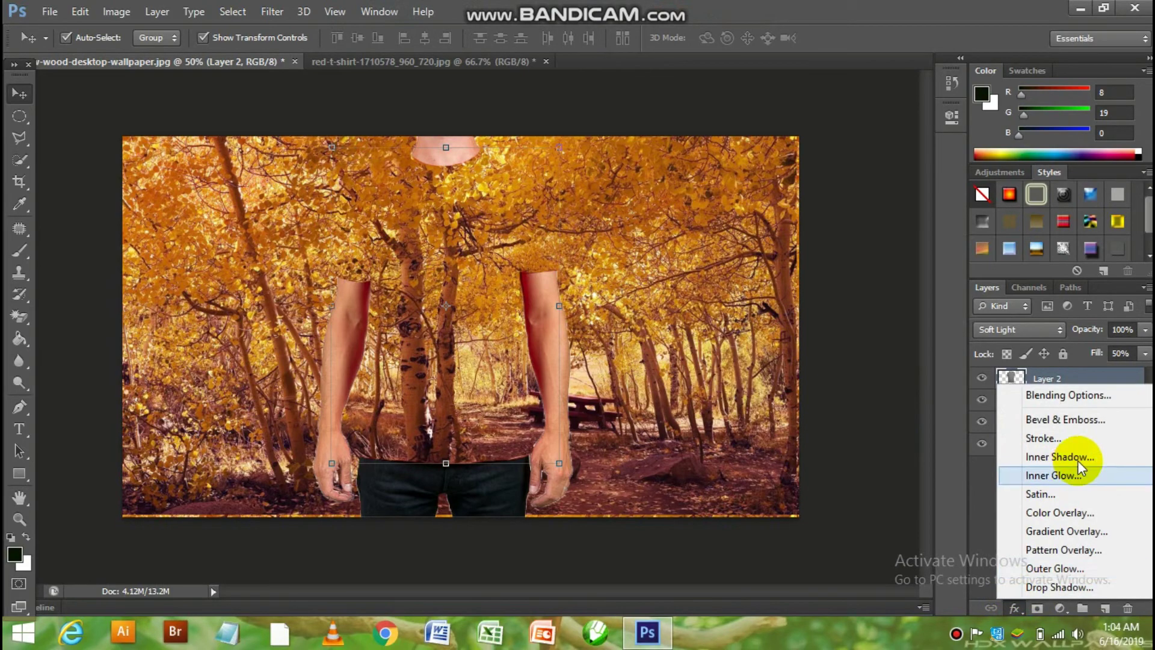
pyautogui.click(1077, 478)
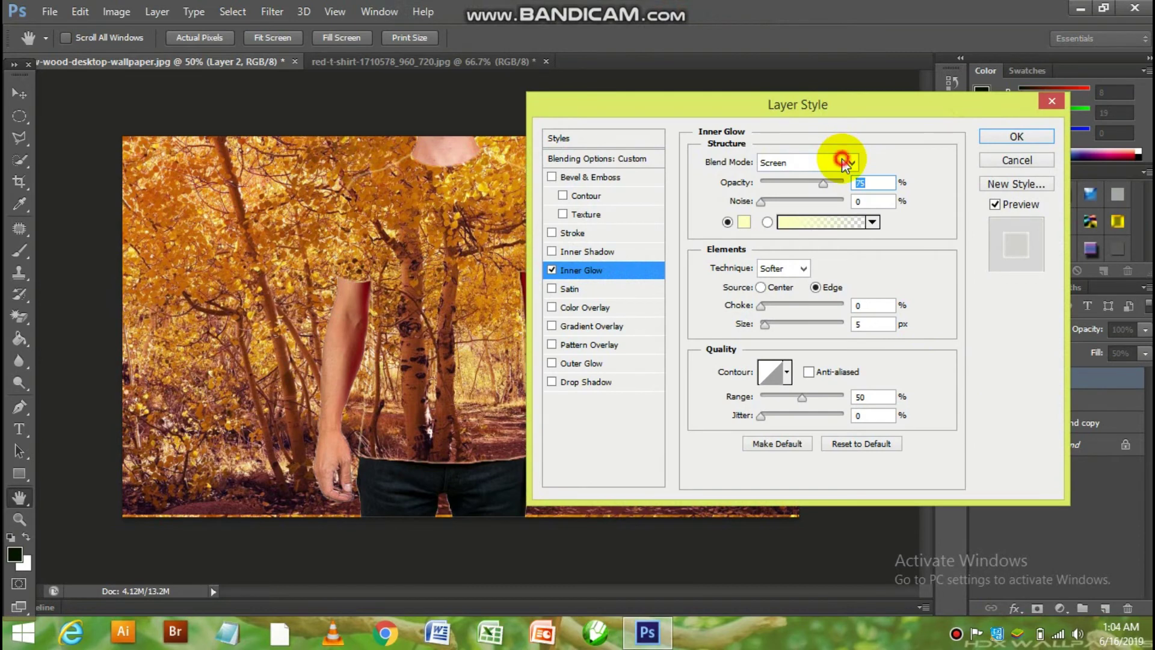
pyautogui.click(845, 162)
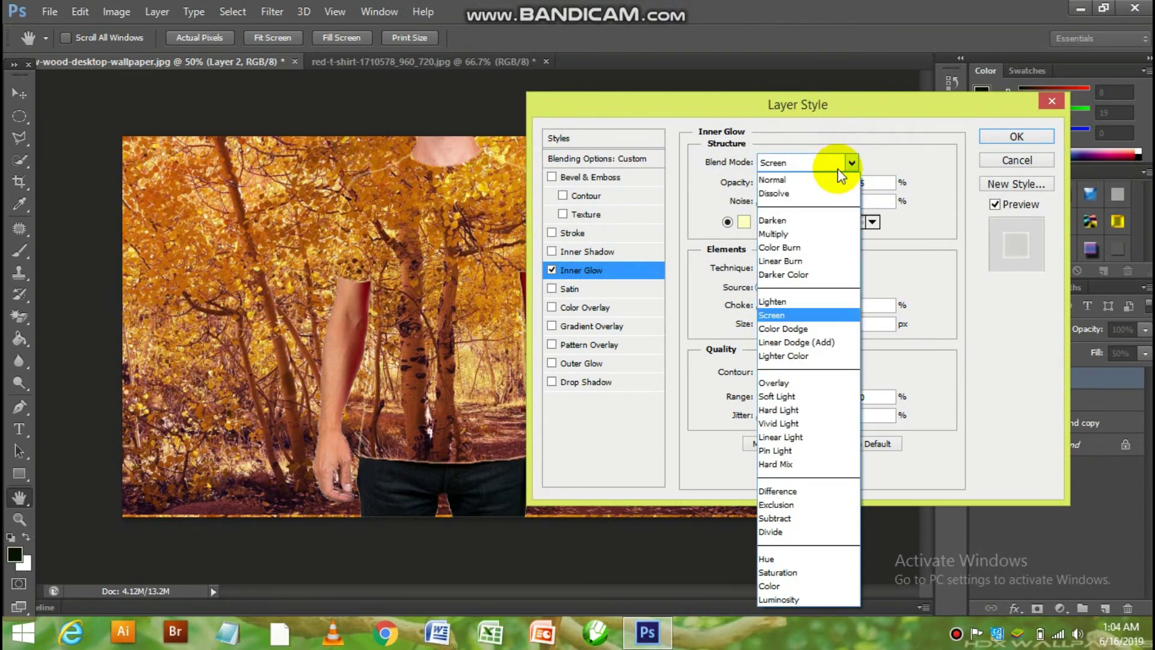
pyautogui.click(806, 330)
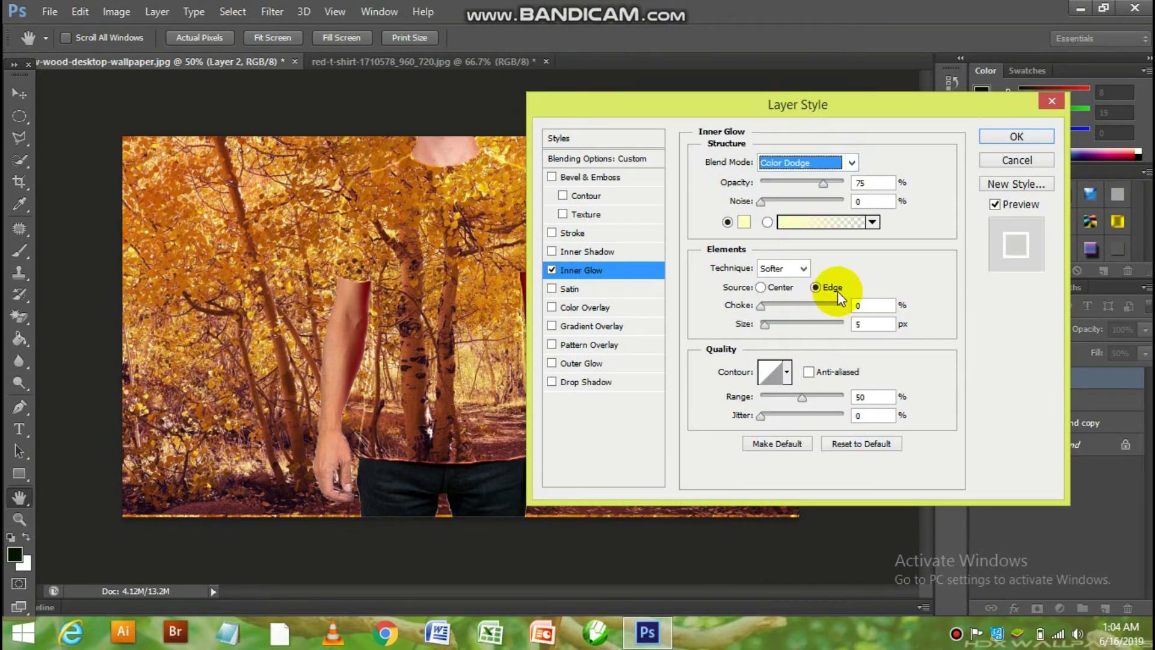
pyautogui.click(879, 184)
pyautogui.write('20')
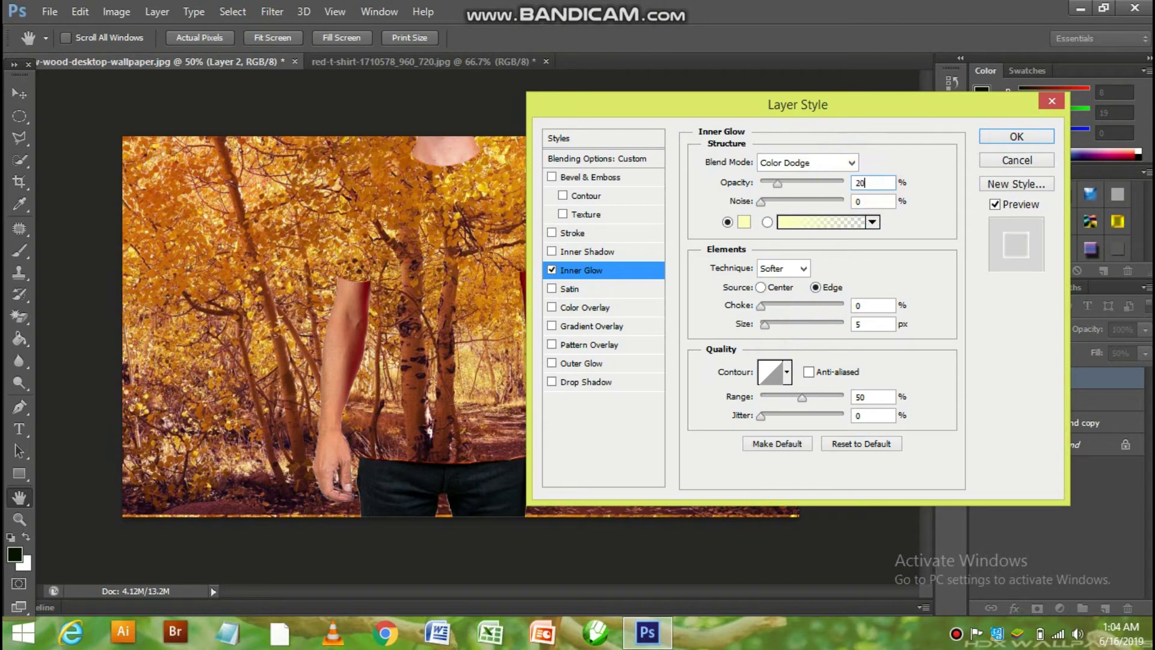
pyautogui.moveTo(762, 305); pyautogui.dragTo(896, 305)
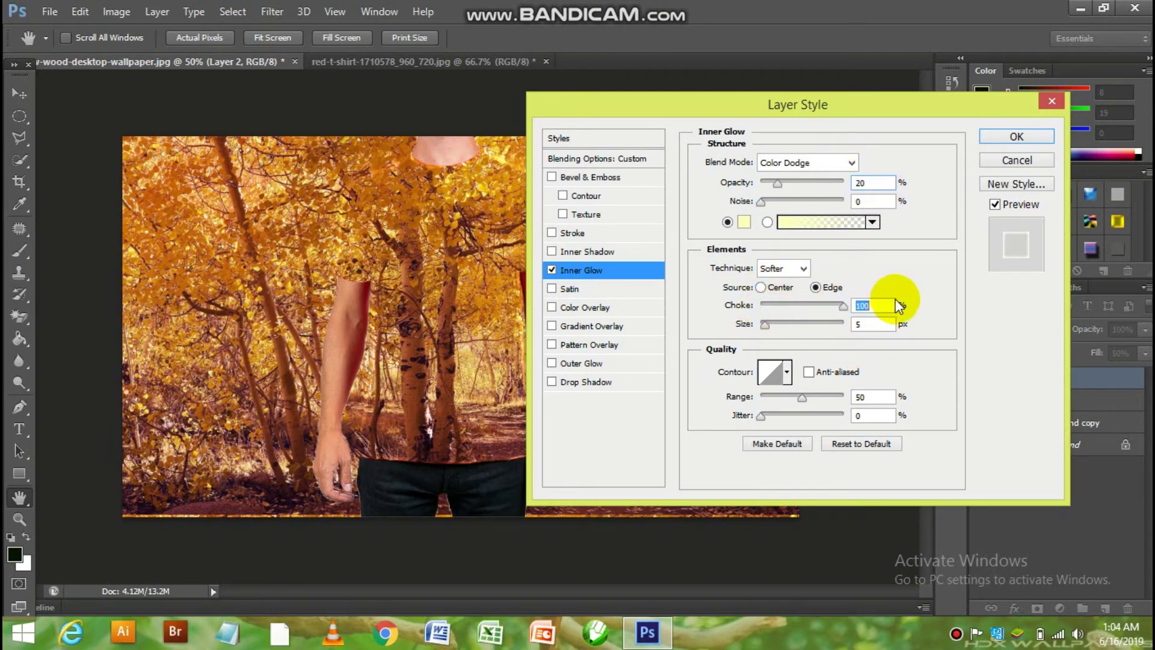
pyautogui.moveTo(782, 325); pyautogui.dragTo(848, 325)
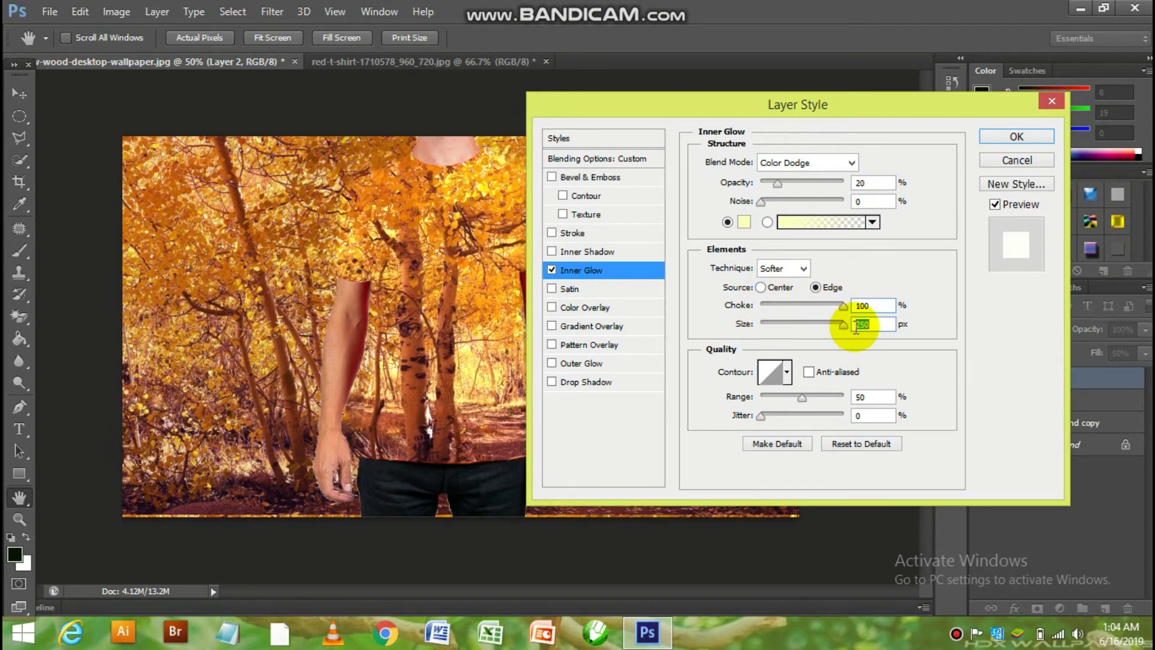
pyautogui.click(1015, 138)
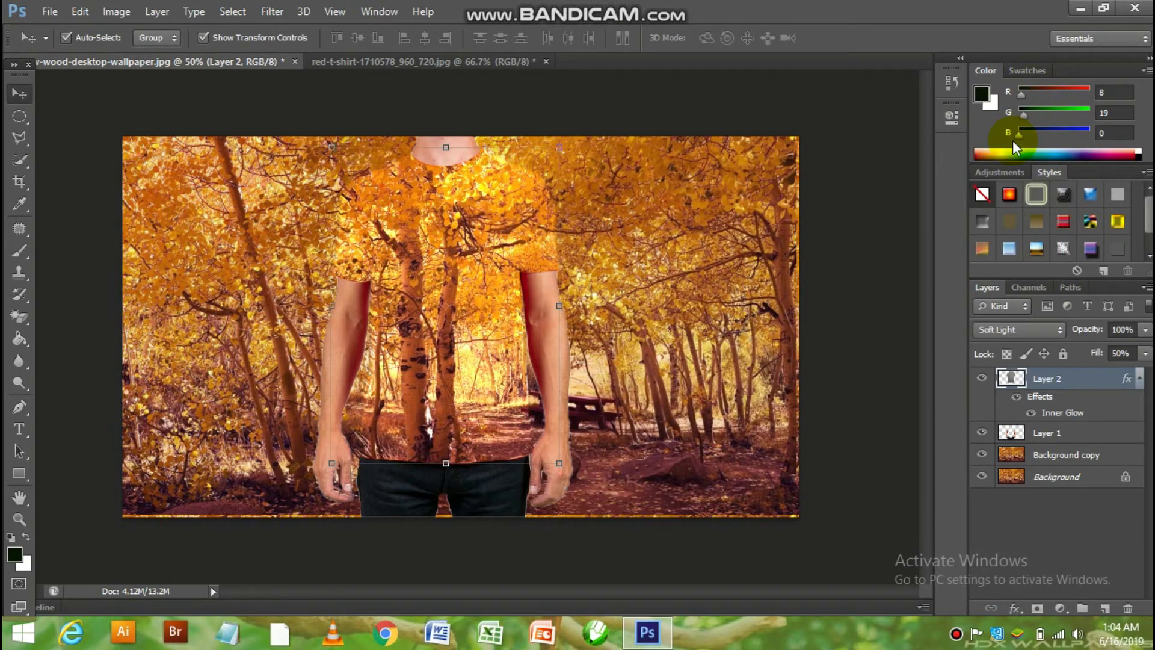
pyautogui.hotkey('ctrl', 'j')
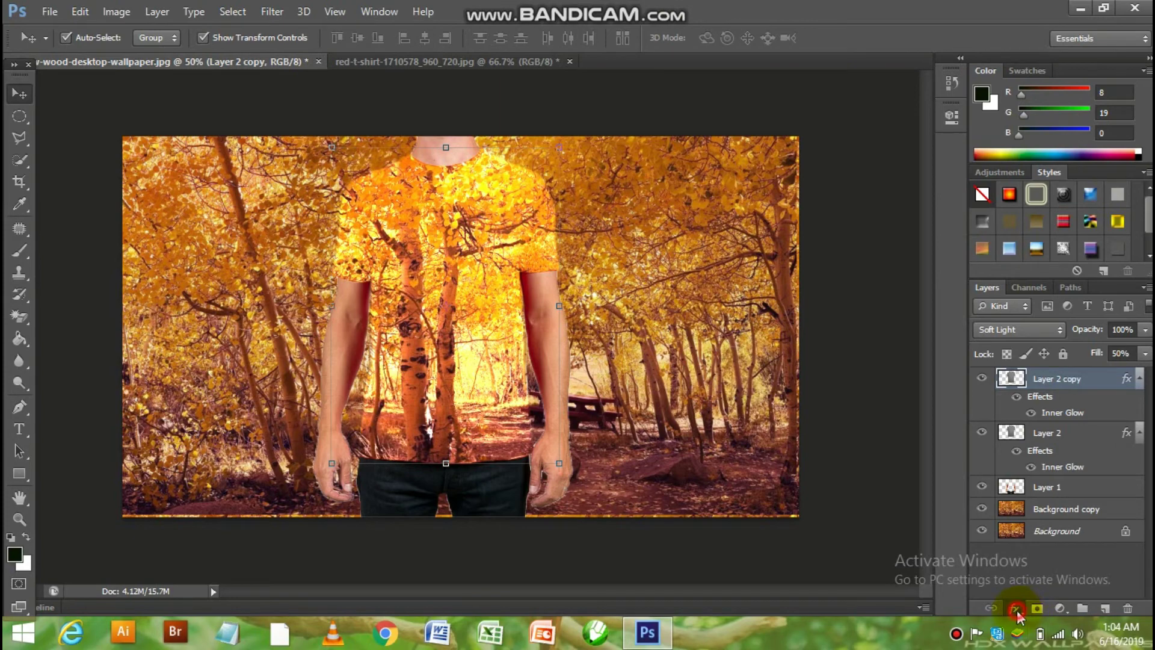
# Change Layer 2 copy's inner glow to Soft Light, 100% opacity, 0% choke, 20 px size.
pyautogui.click(1016, 611)
pyautogui.click(1076, 489)
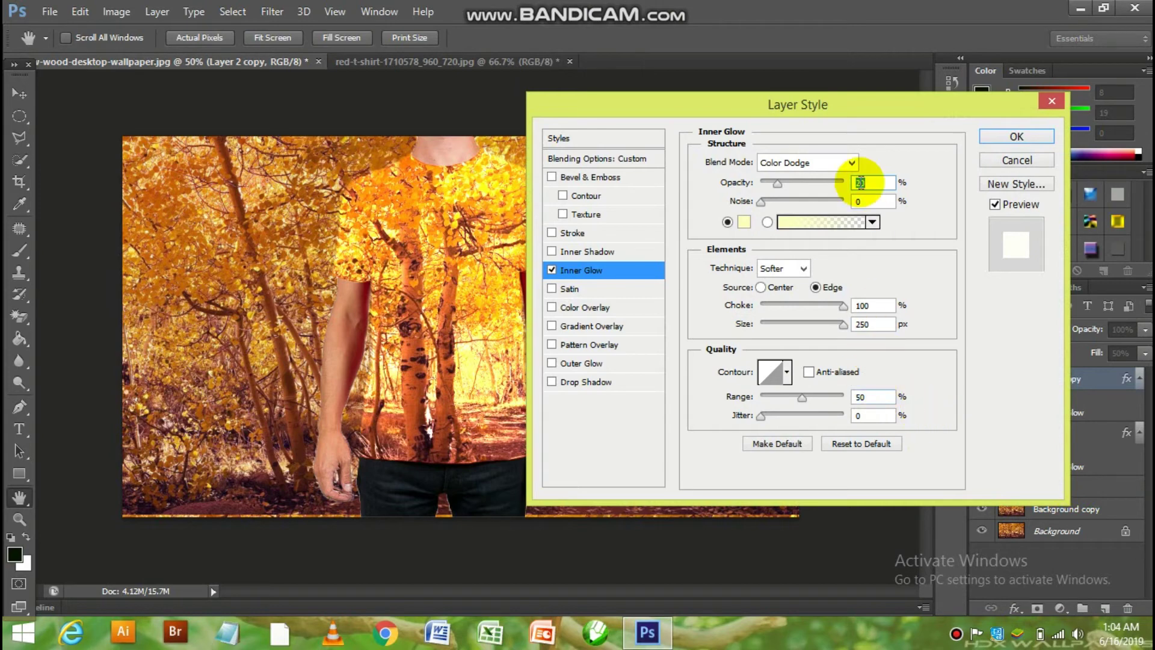
pyautogui.click(848, 164)
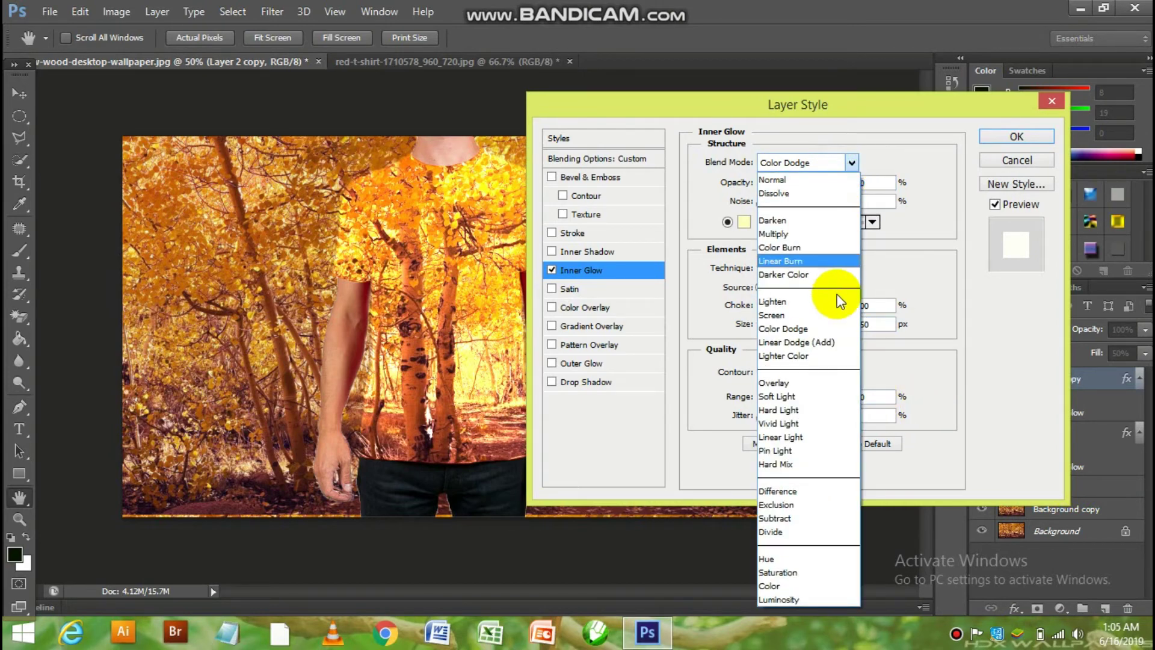
pyautogui.click(823, 402)
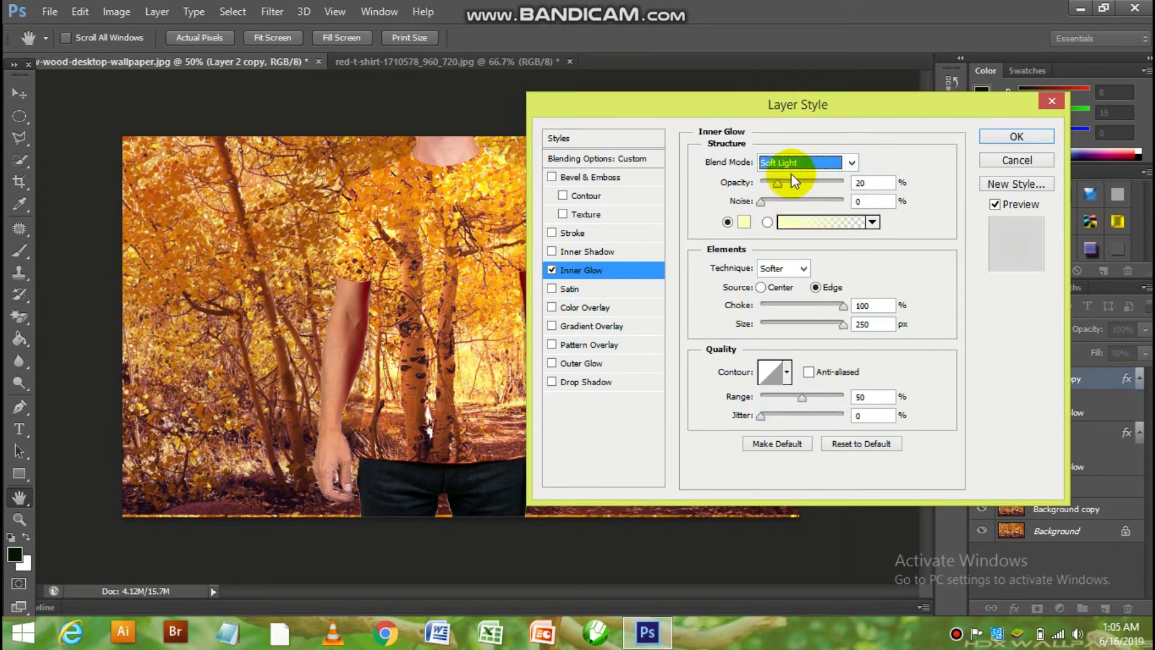
pyautogui.moveTo(779, 184); pyautogui.dragTo(857, 181)
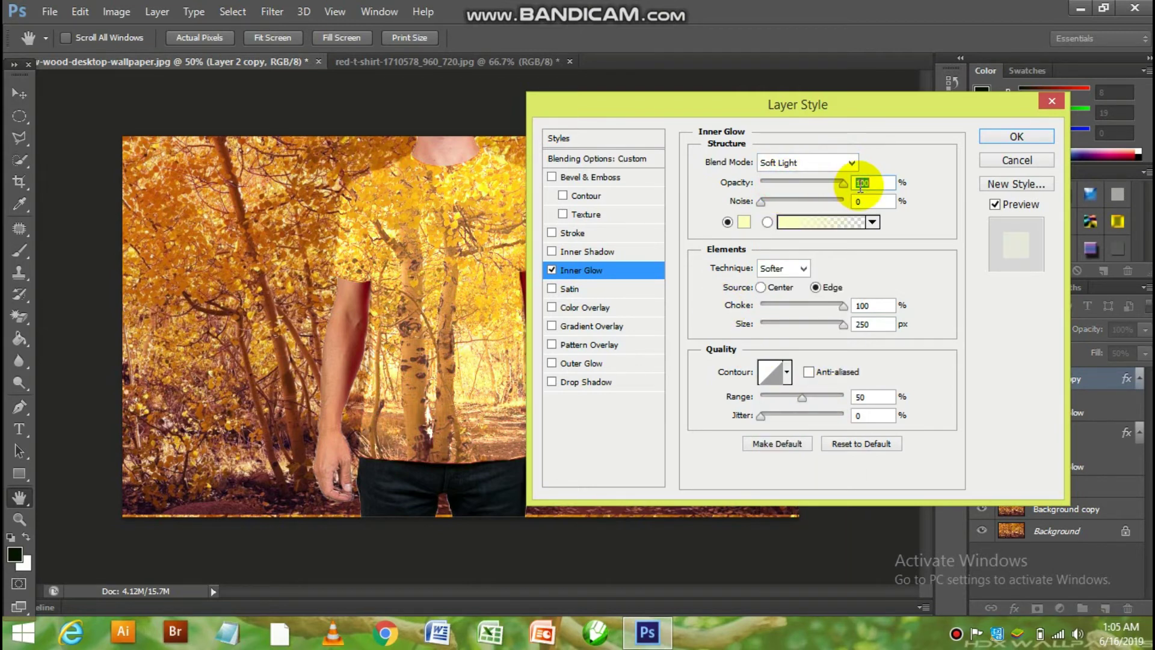
pyautogui.click(870, 305)
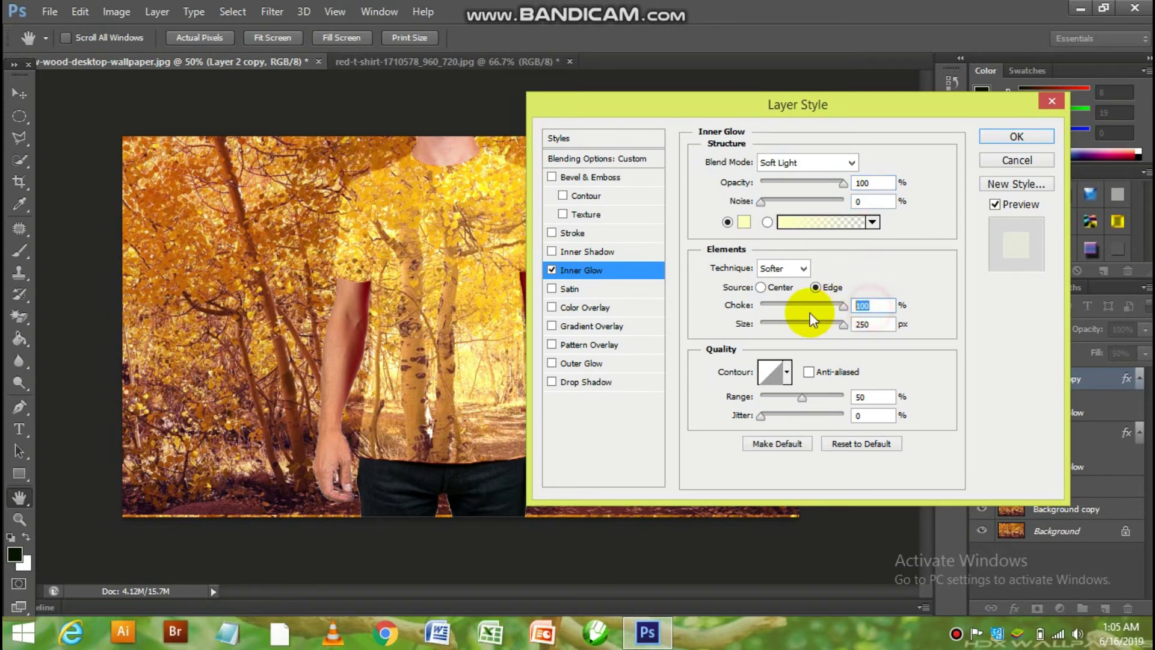
pyautogui.write('0')
pyautogui.moveTo(813, 319); pyautogui.dragTo(546, 265)
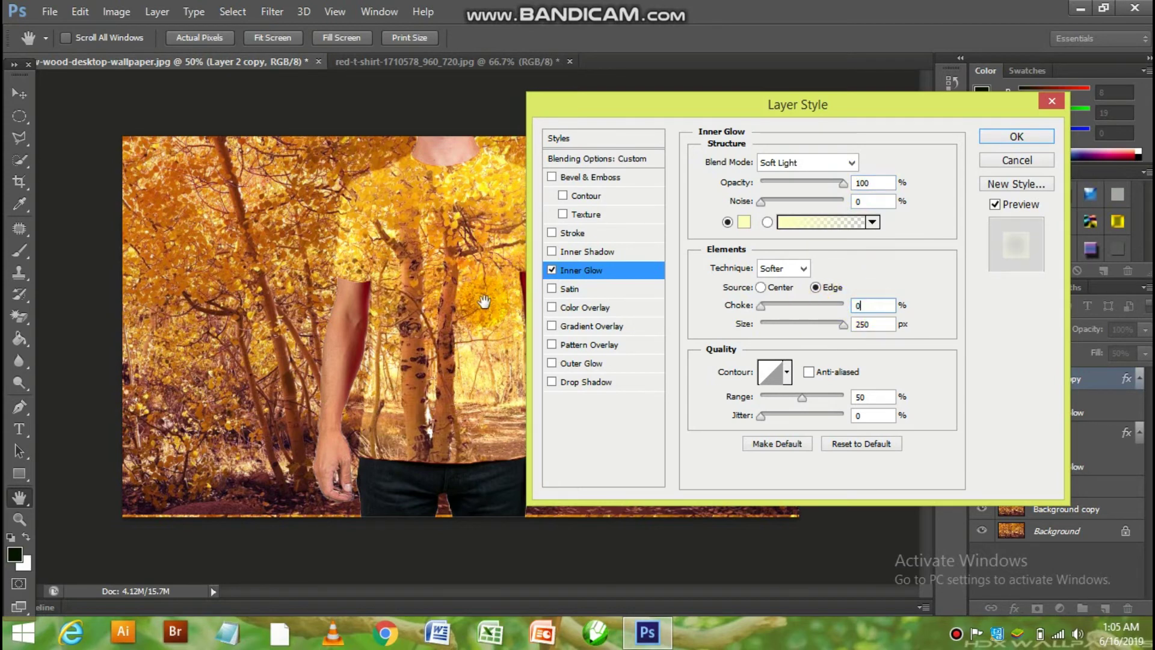
pyautogui.click(882, 323)
pyautogui.write('2')
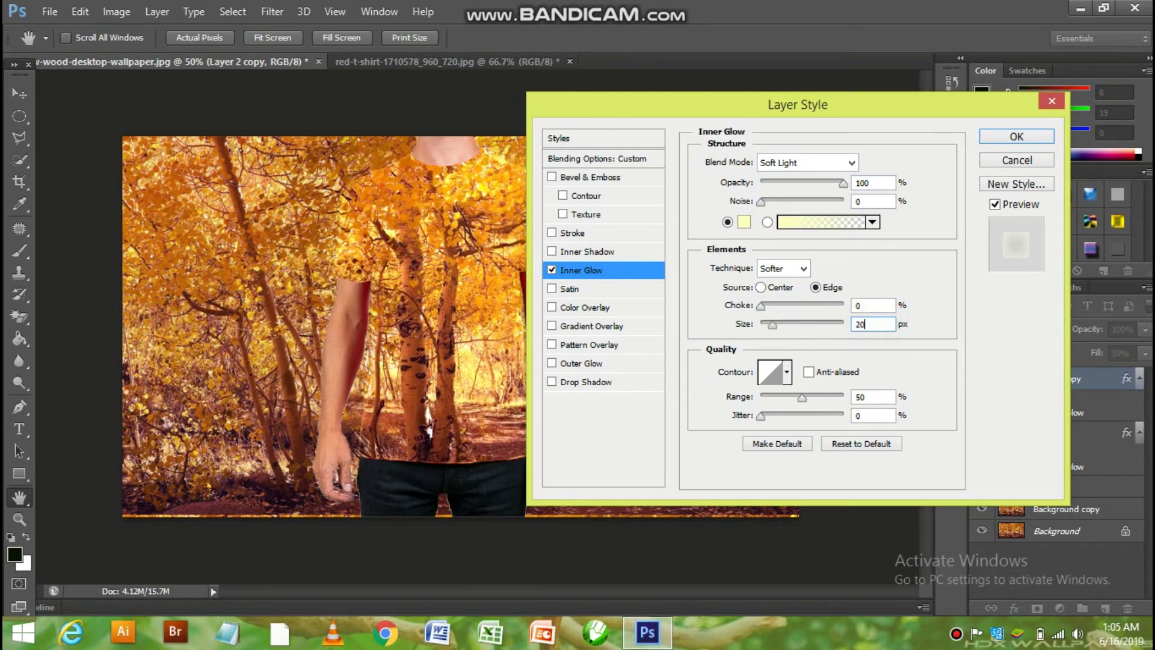
pyautogui.write('0')
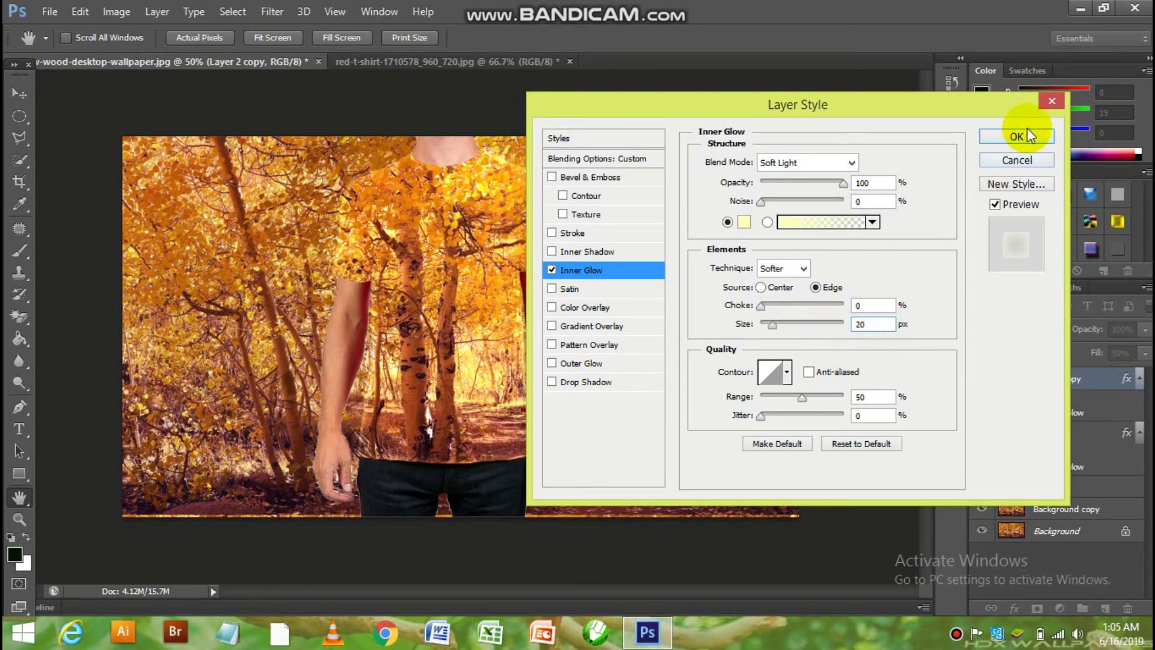
pyautogui.click(1025, 137)
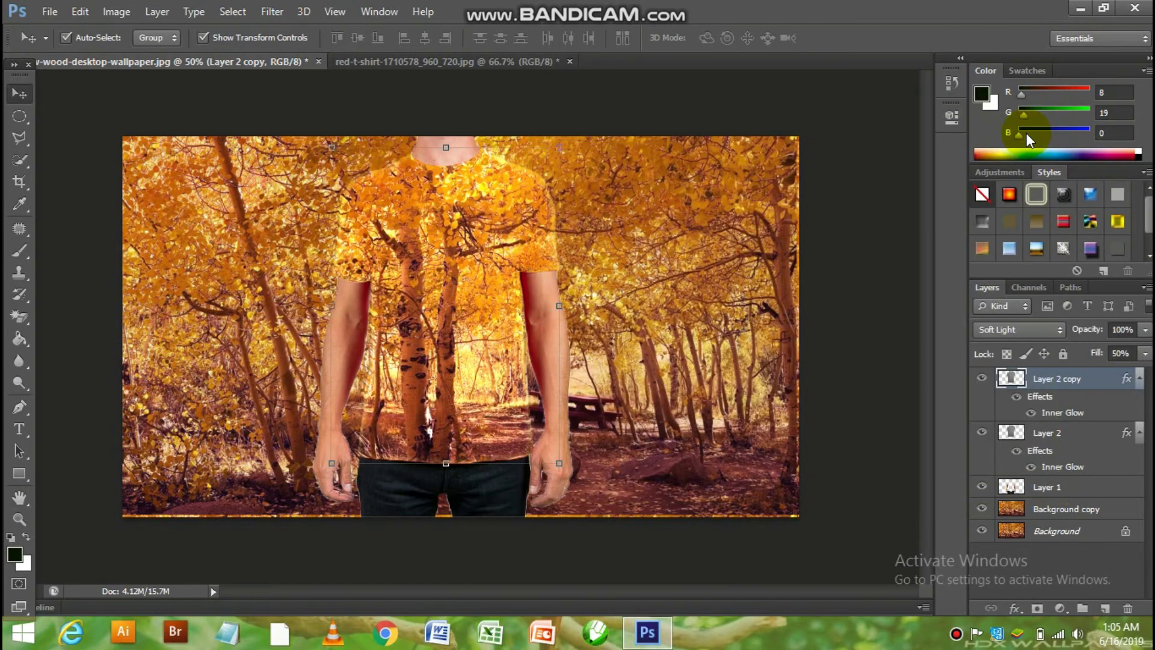
# Duplicate the glowing shirt layer, hide the copy's inner glow, and set it to Hard Light.
pyautogui.hotkey('ctrl', 'j')
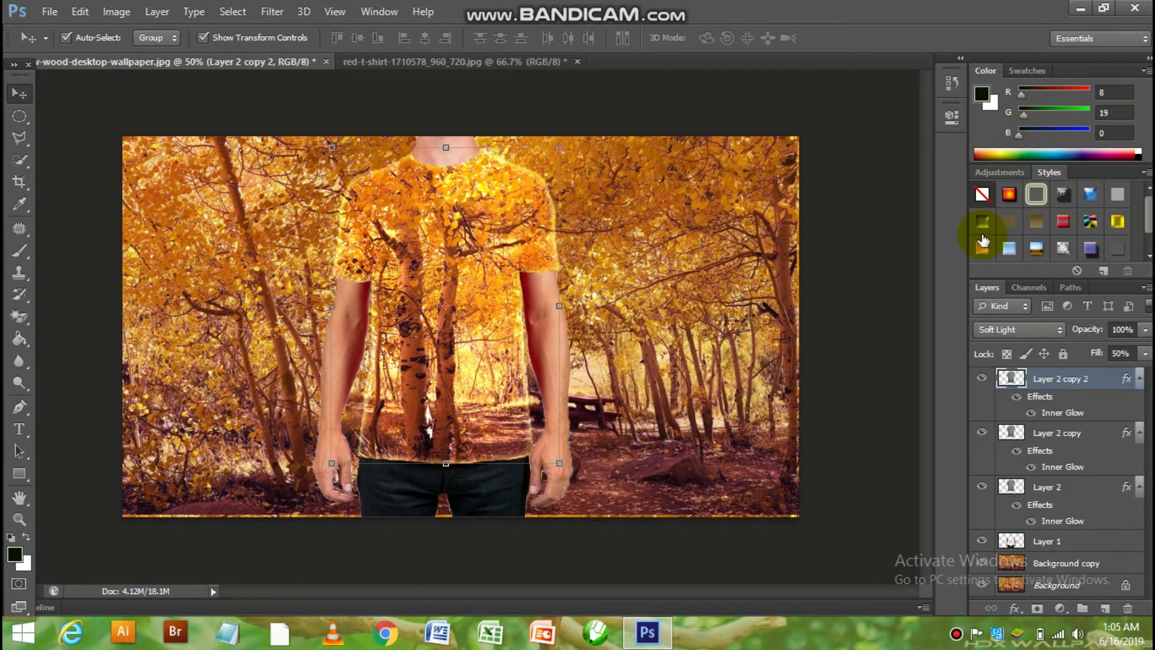
pyautogui.click(1016, 401)
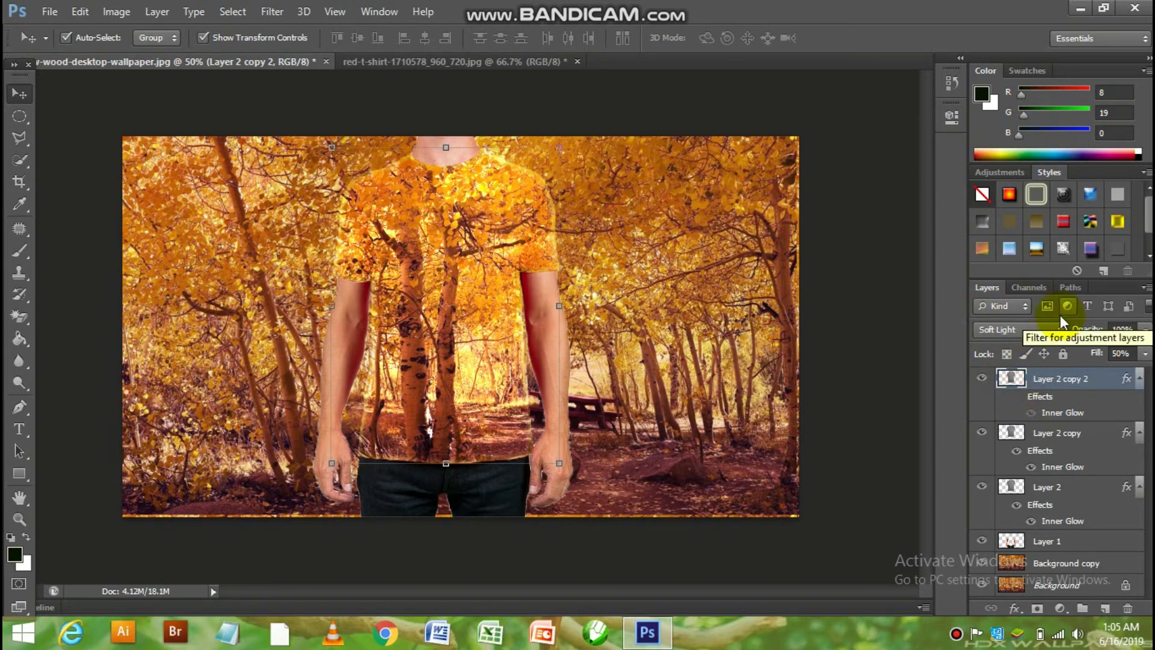
pyautogui.click(1047, 331)
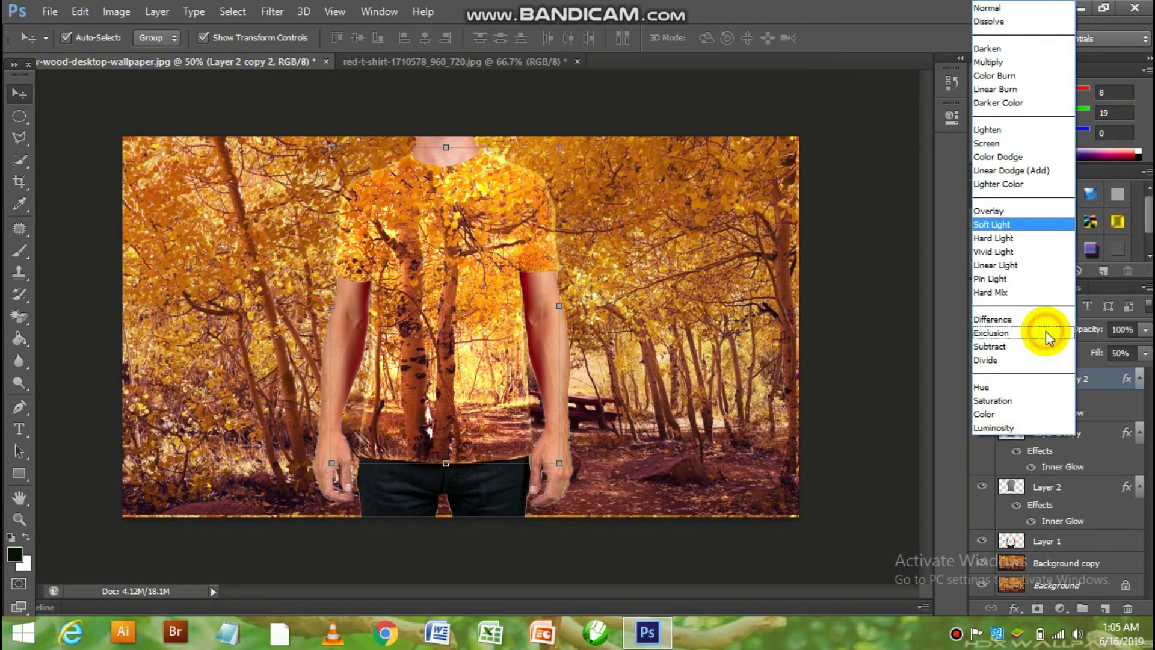
pyautogui.click(1002, 238)
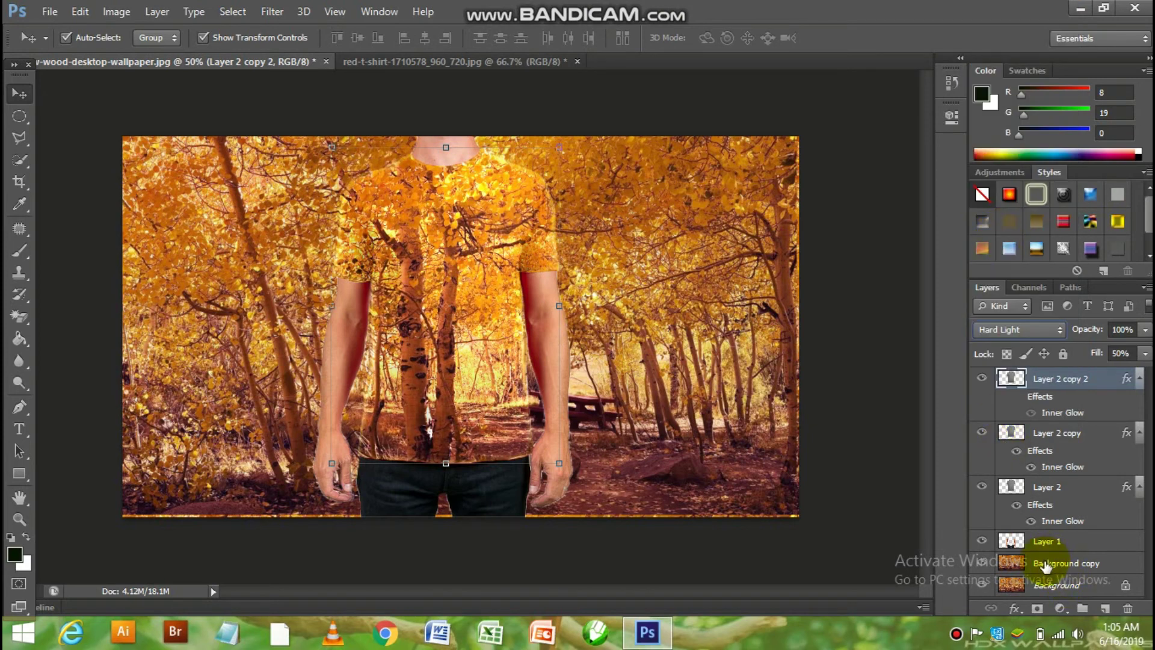
# Mask the orange strip off Background copy's bottom and right edges, then quit Photoshop.
pyautogui.click(1045, 564)
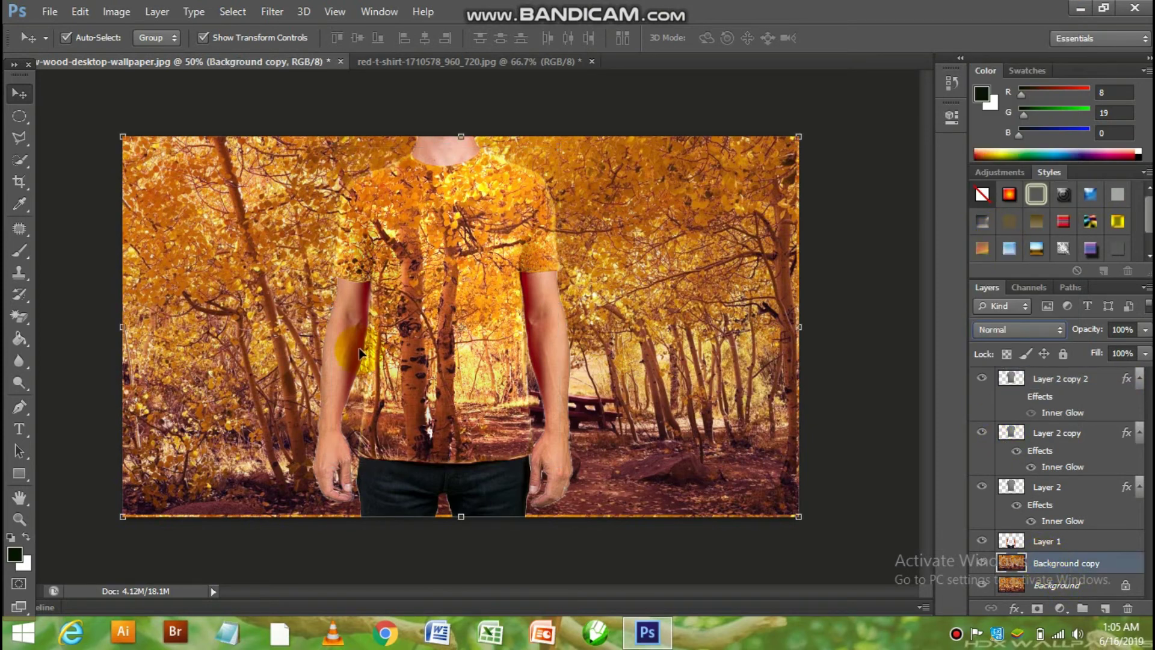
pyautogui.click(1037, 608)
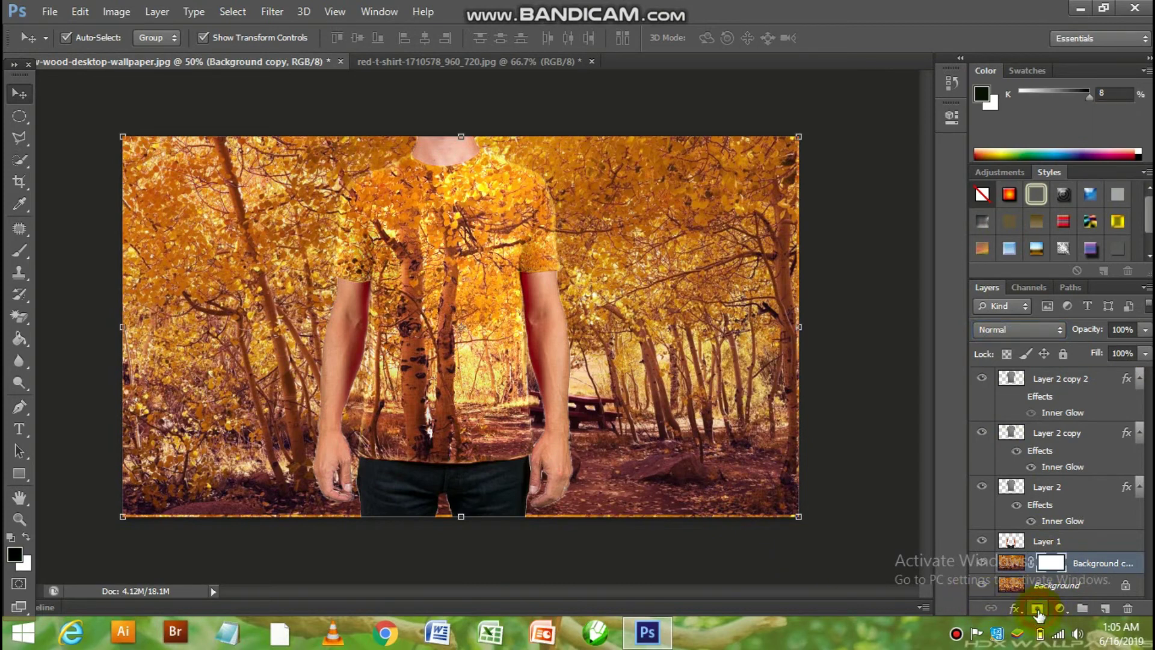
pyautogui.click(19, 249)
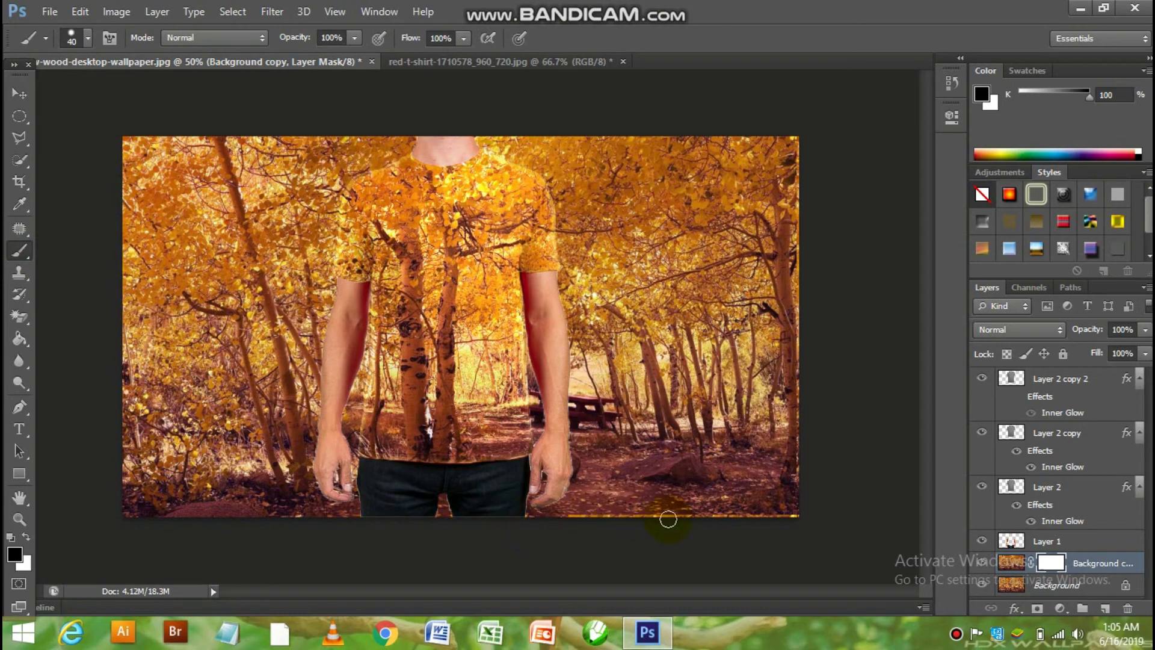
pyautogui.moveTo(669, 518); pyautogui.dragTo(777, 519)
pyautogui.moveTo(793, 421); pyautogui.dragTo(798, 170)
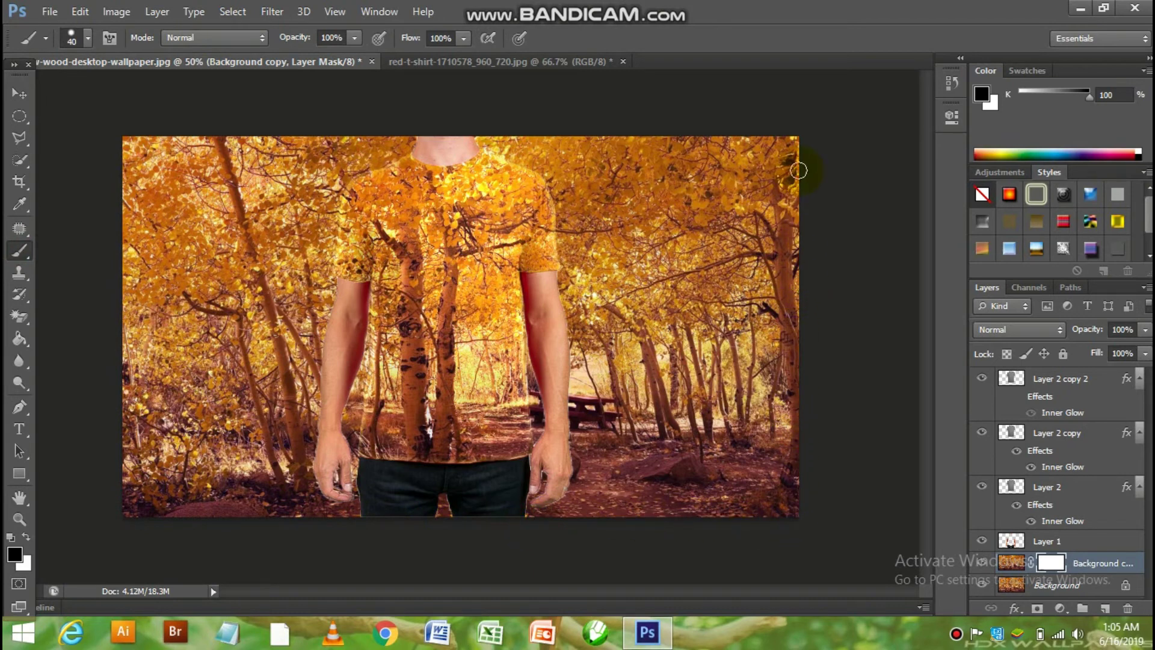
pyautogui.click(18, 93)
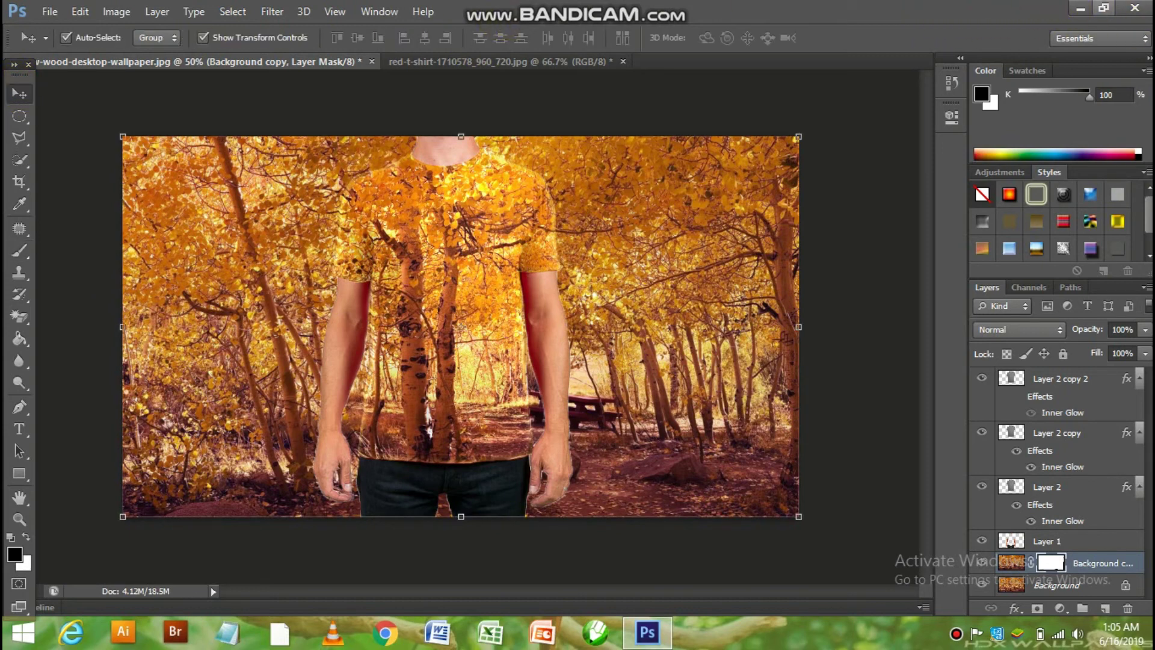
pyautogui.click(1139, 18)
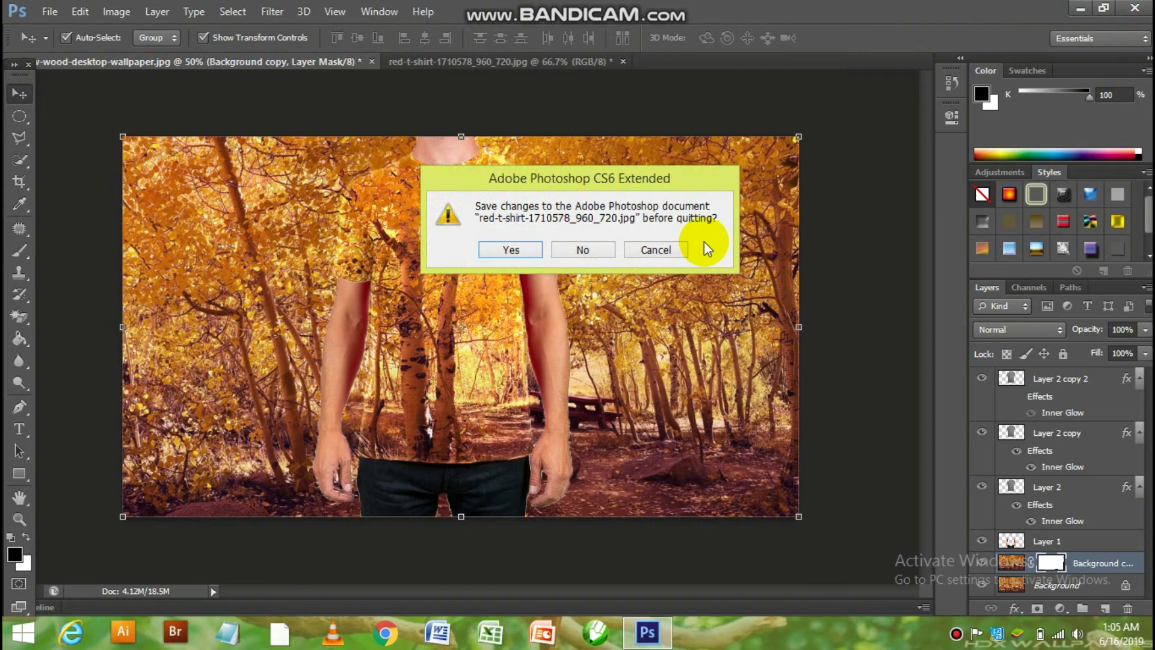
# Close Photoshop without saving either document and open sample 1 in the photo viewer.
pyautogui.click(598, 253)
pyautogui.click(606, 255)
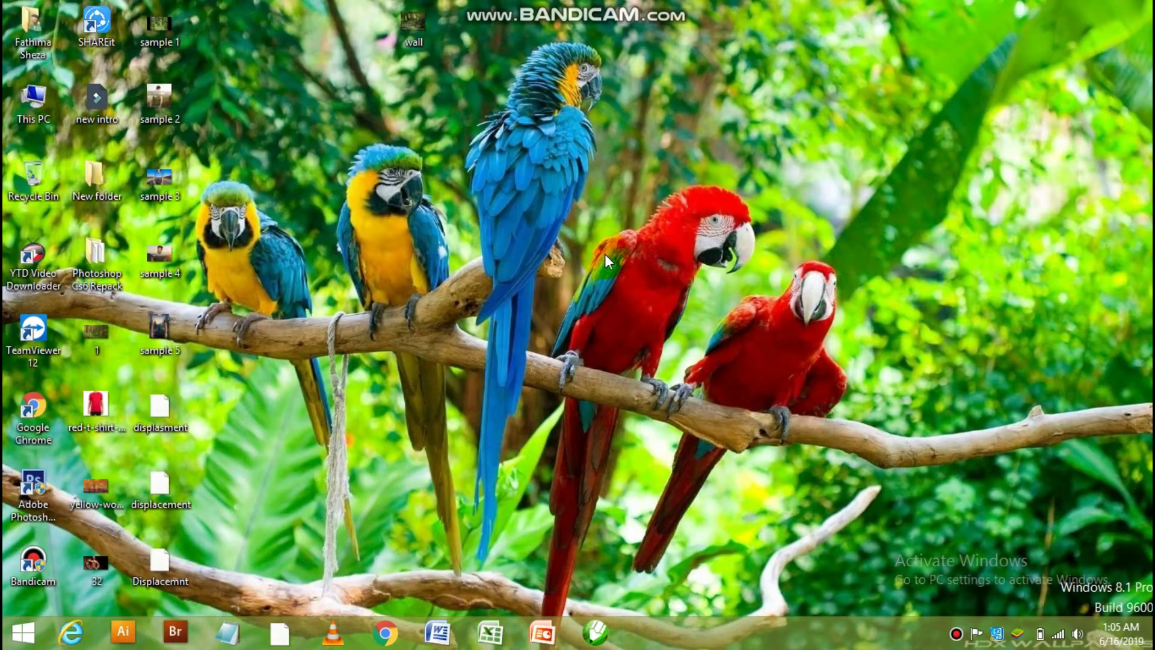
pyautogui.doubleClick(154, 30)
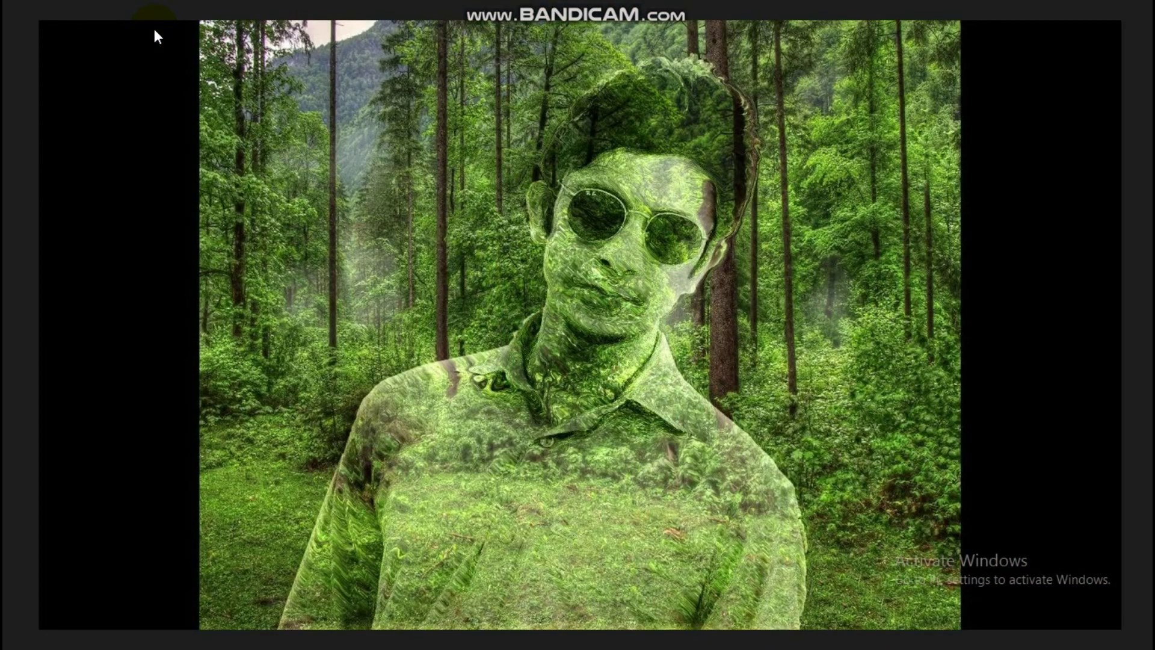
# Browse through the next few photos after sample 1, then close the viewer.
pyautogui.click(154, 30)
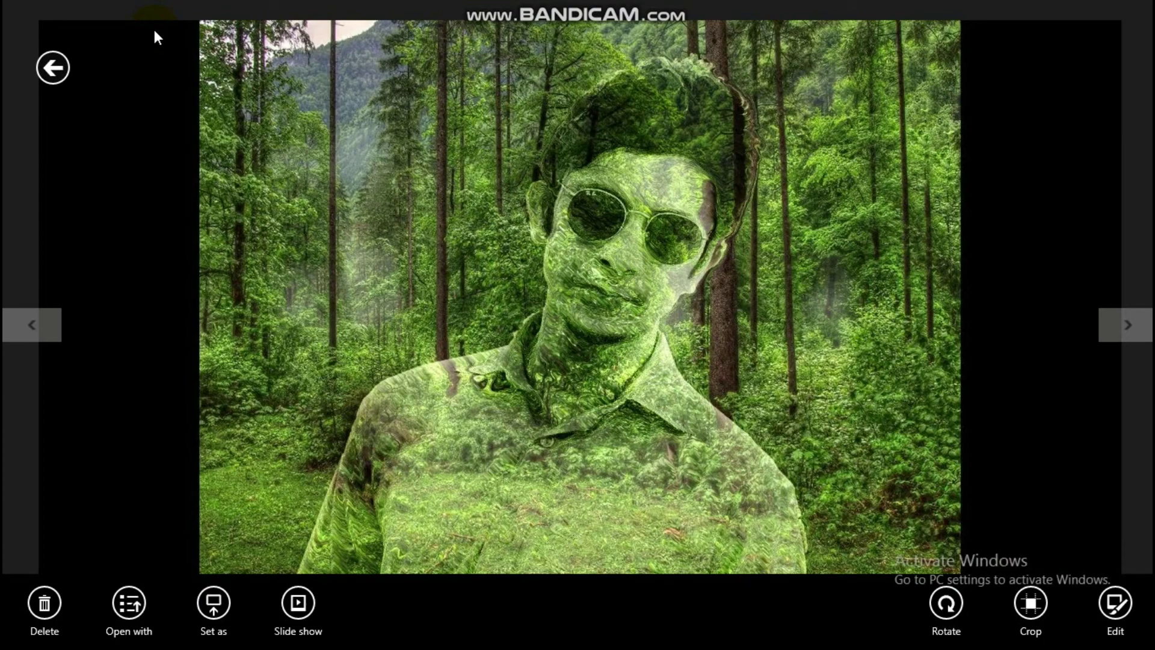
pyautogui.click(352, 182)
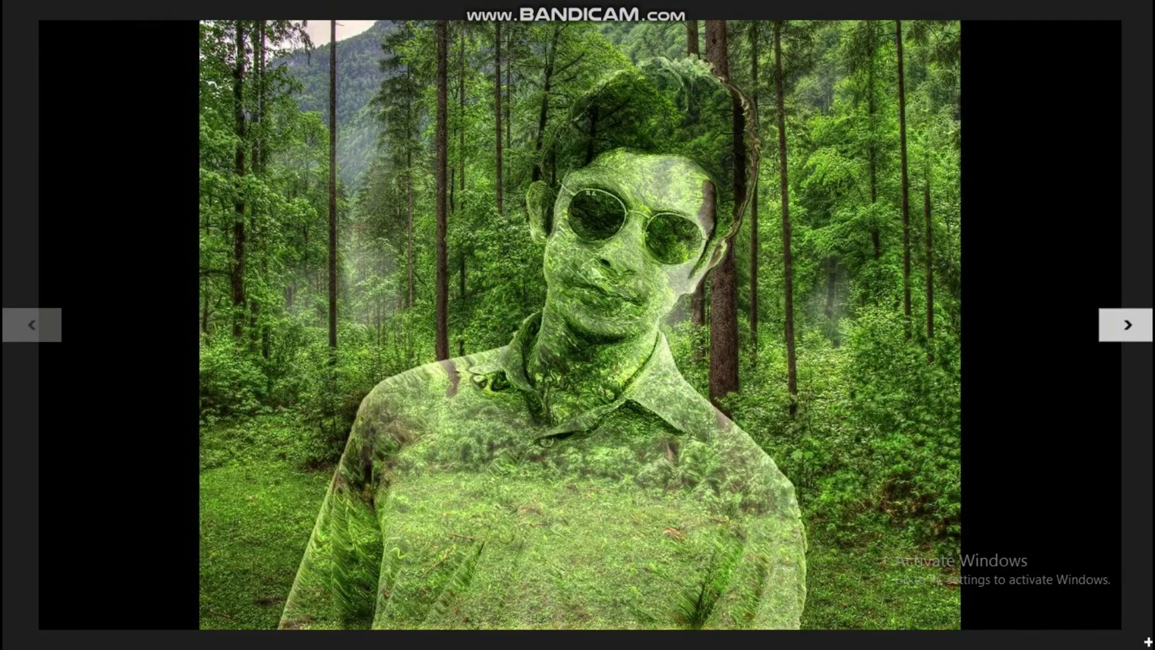
pyautogui.click(1125, 325)
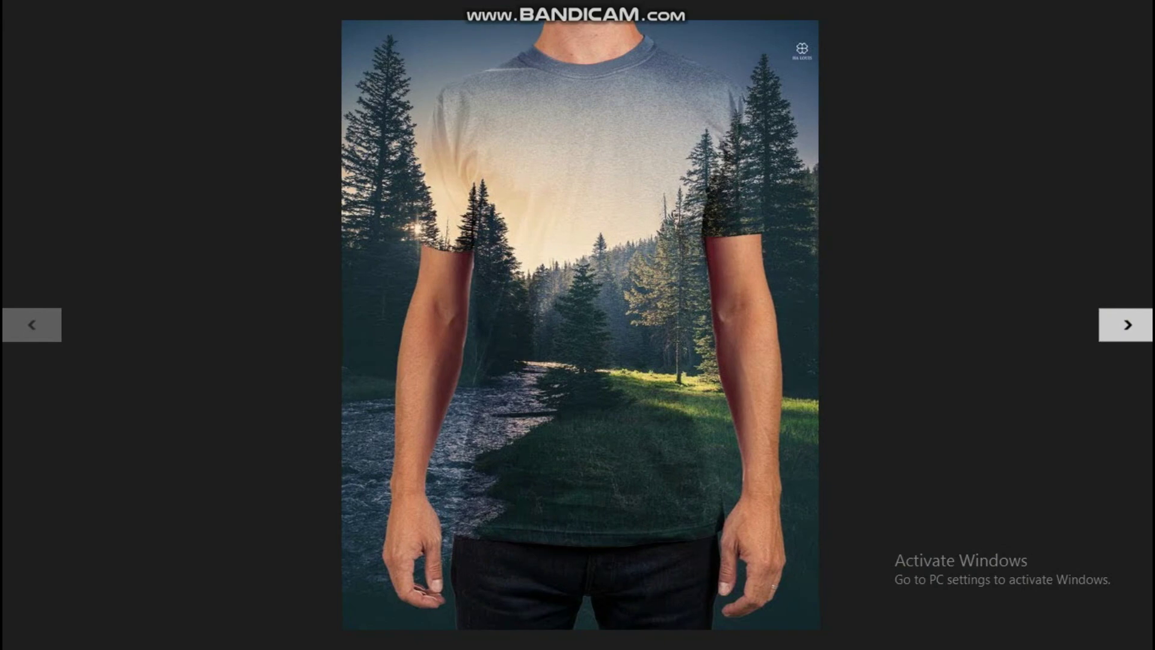
pyautogui.press('Right')
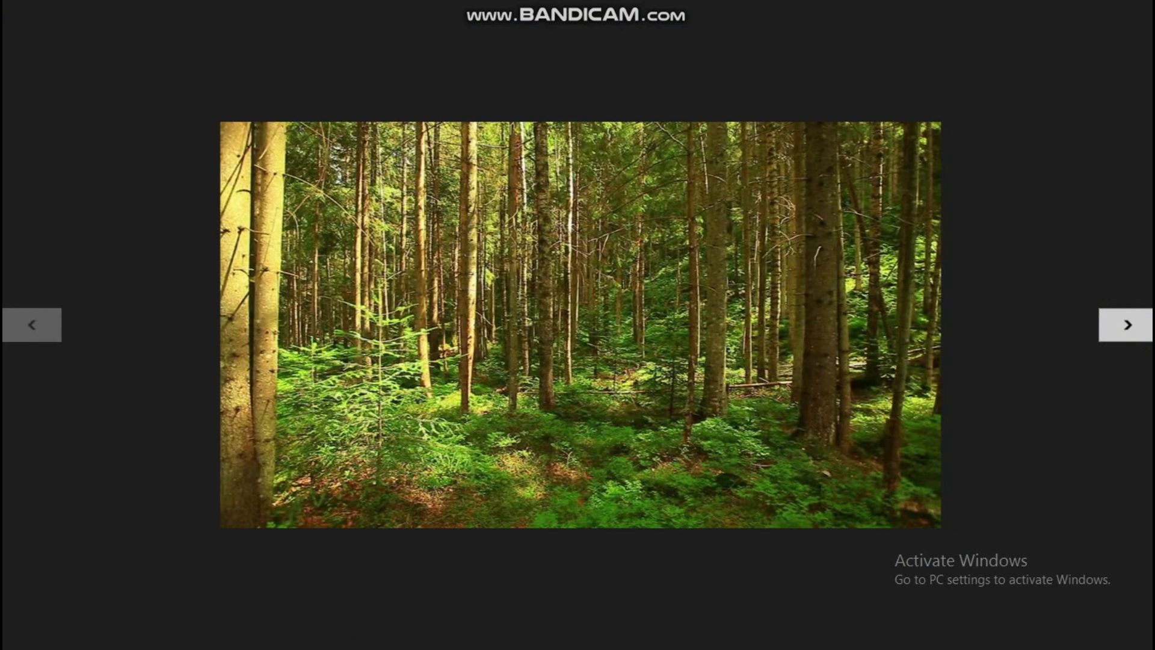
pyautogui.press('Right')
pyautogui.press('Right')
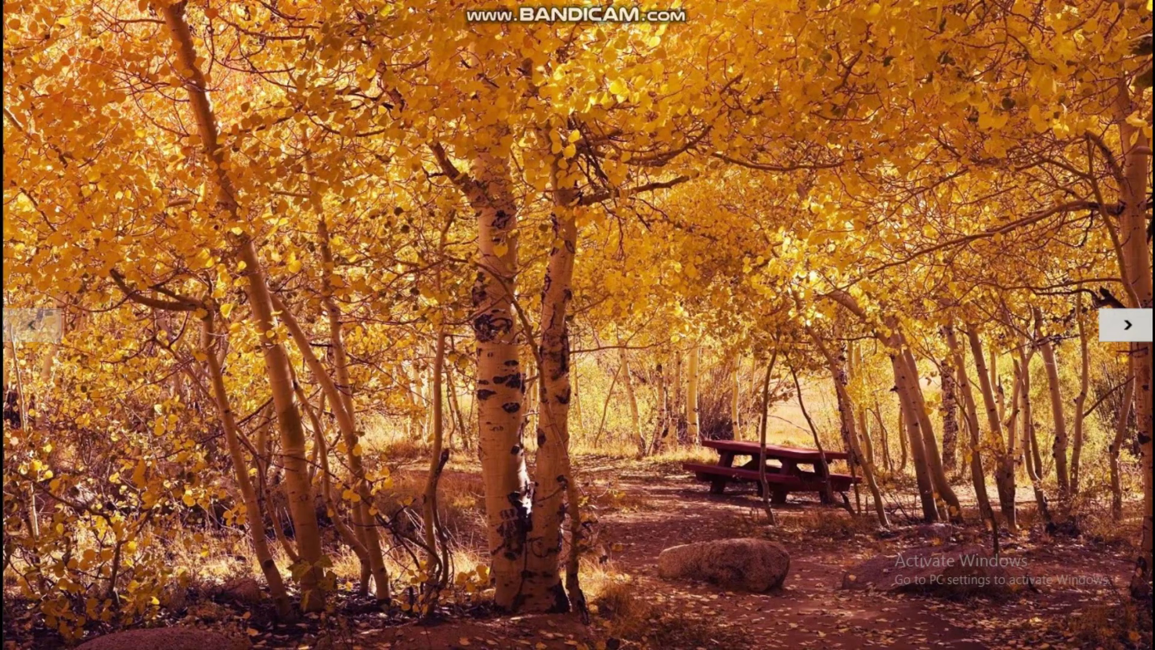
pyautogui.hotkey('alt', 'F4')
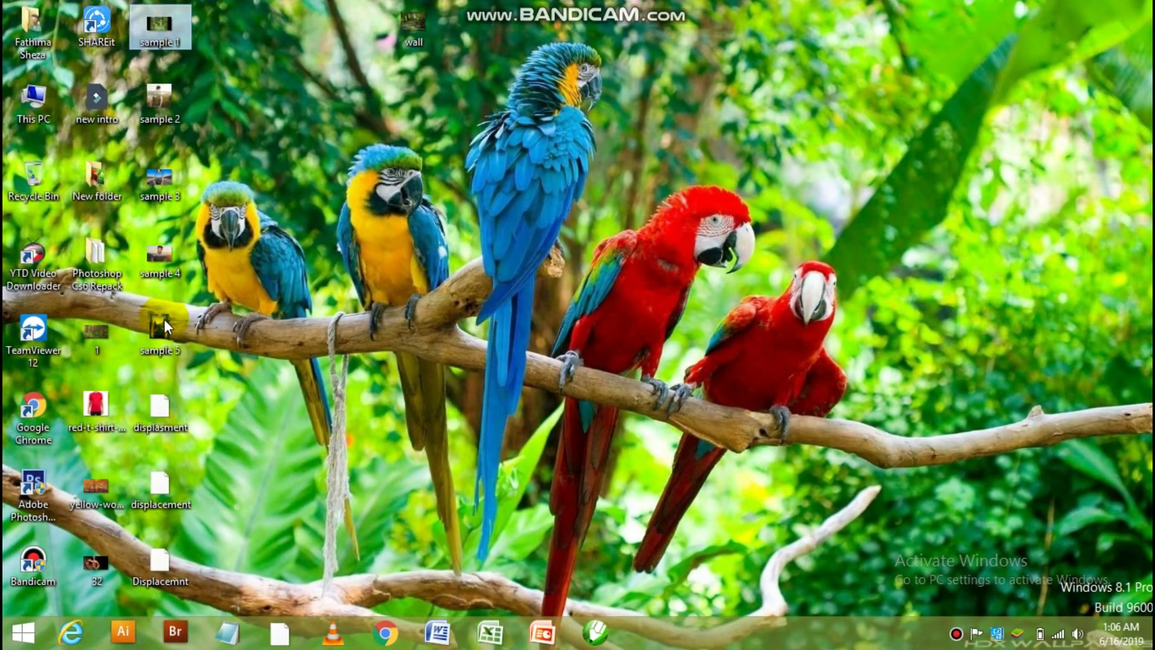
# Preview sample 4 and then sample 3 in the photo viewer.
pyautogui.doubleClick(161, 254)
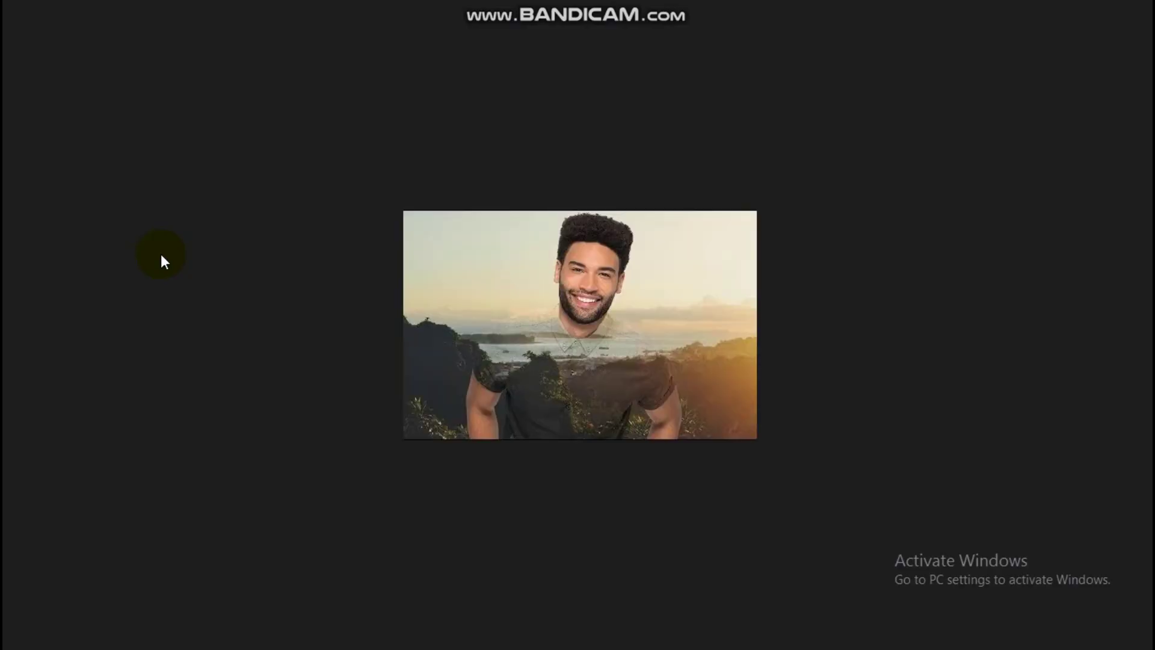
pyautogui.hotkey('alt', 'F4')
pyautogui.click(168, 201)
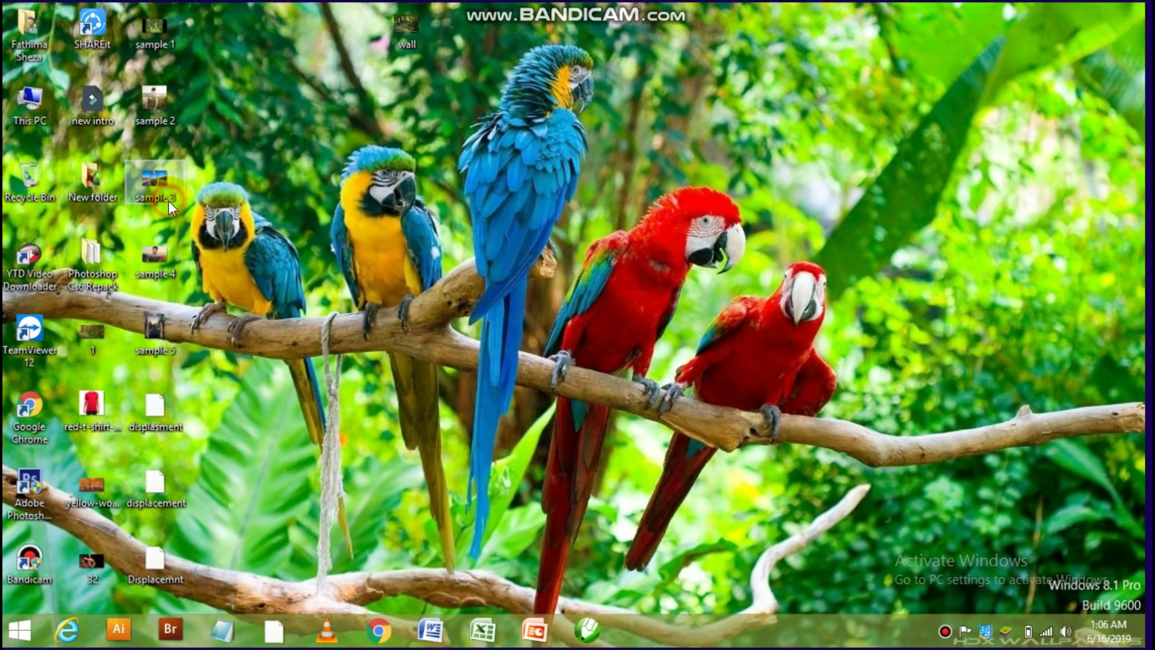
pyautogui.doubleClick(168, 201)
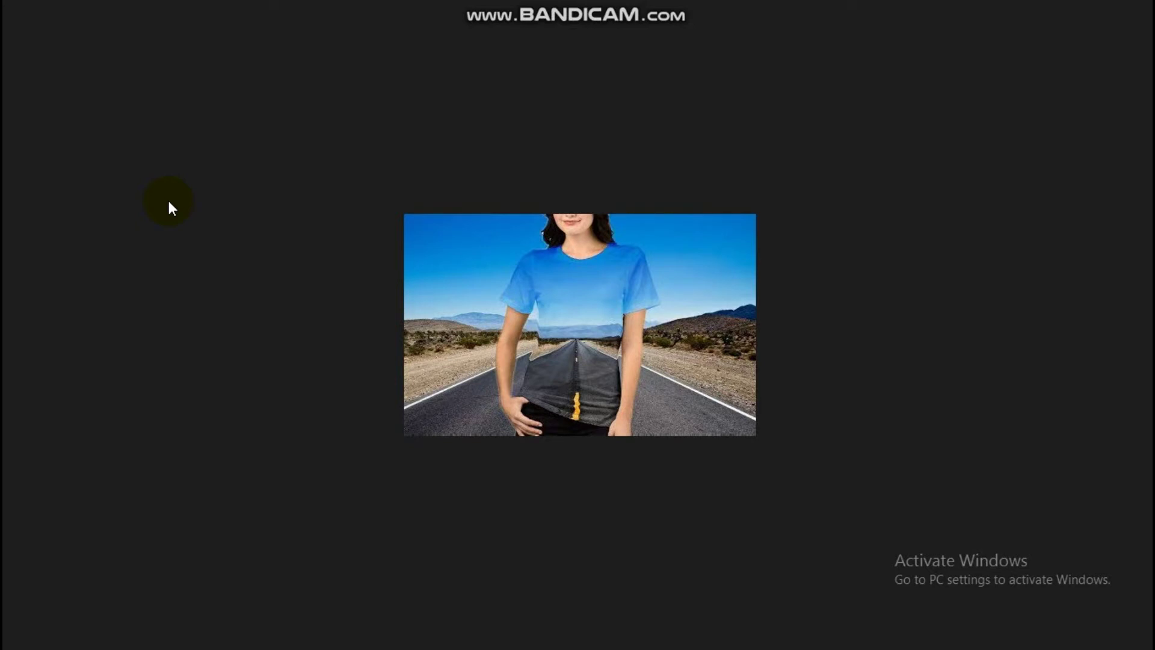
pyautogui.hotkey('alt', 'F4')
# Preview sample 5, then open the wall poster image.
pyautogui.click(161, 330)
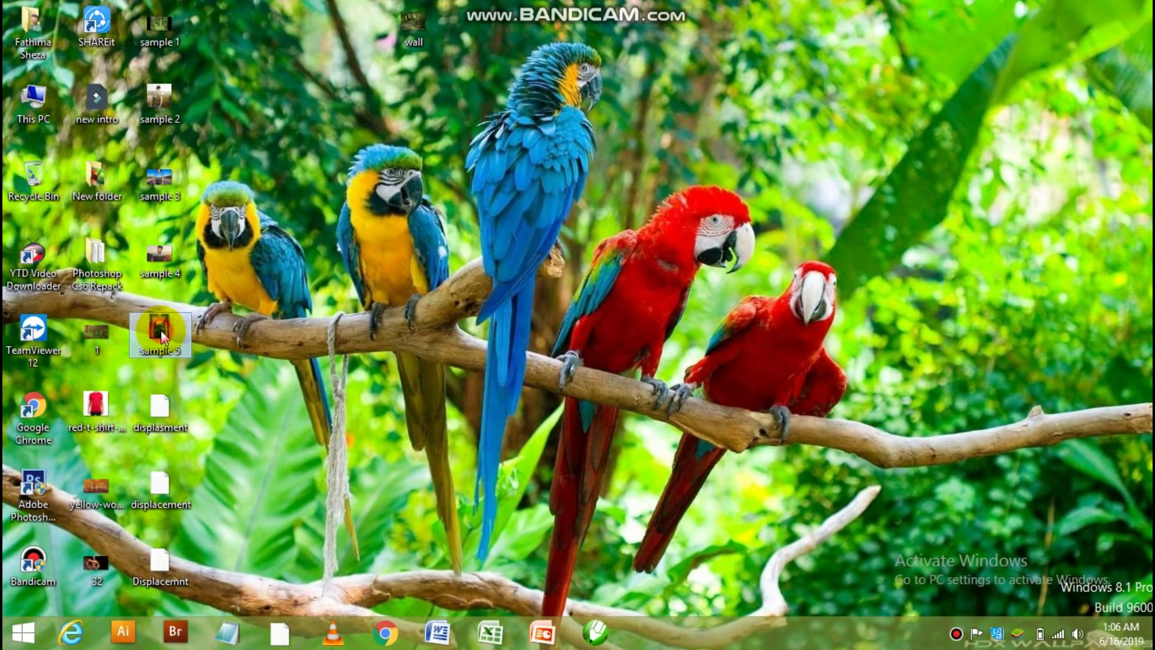
pyautogui.doubleClick(161, 330)
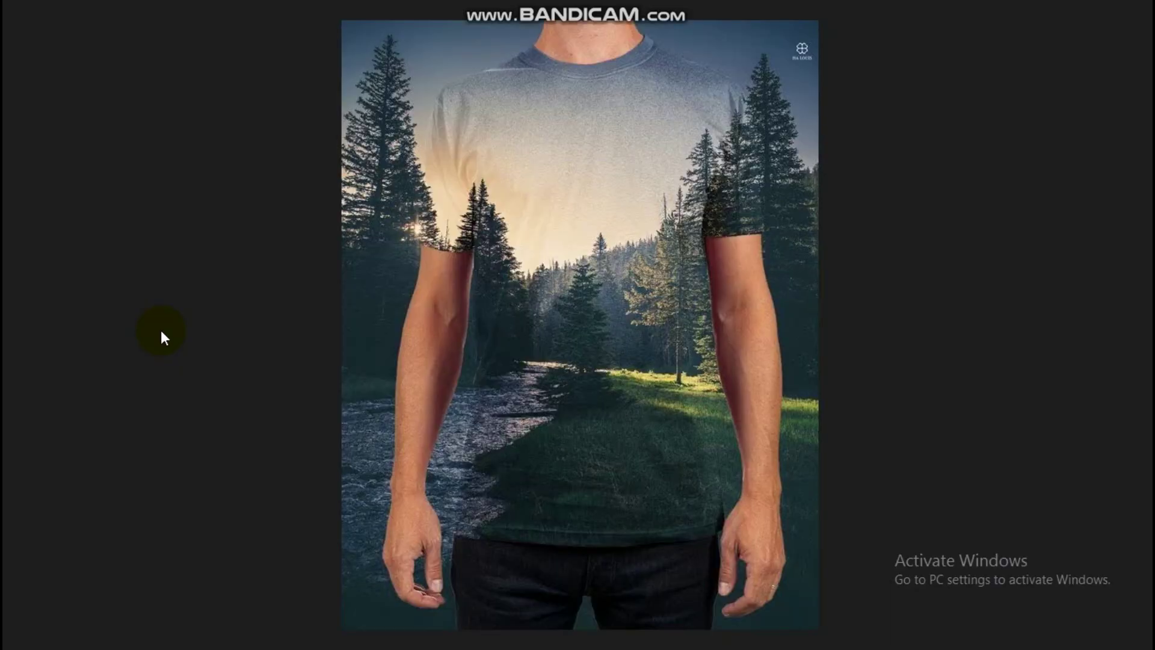
pyautogui.hotkey('alt', 'F4')
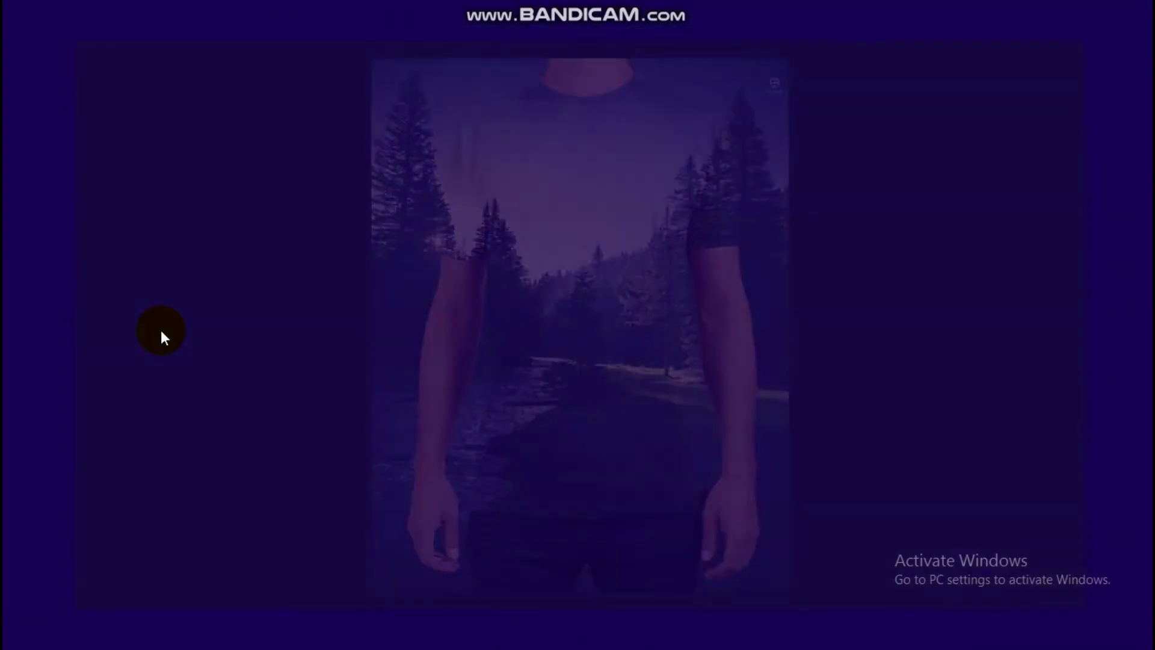
pyautogui.doubleClick(421, 21)
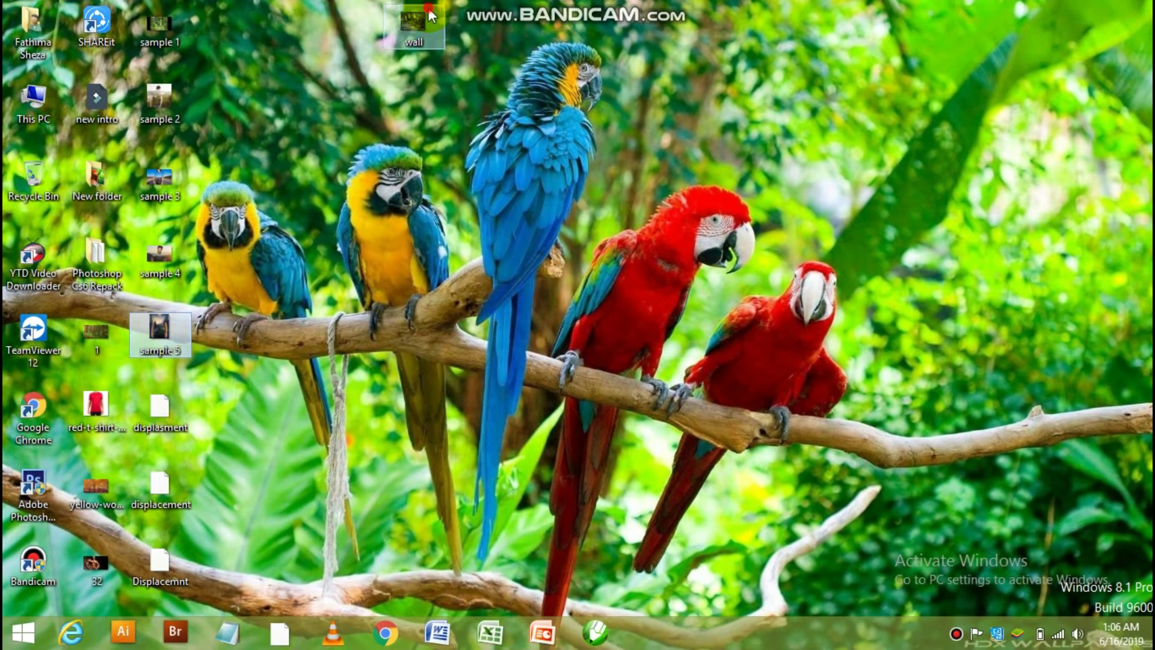